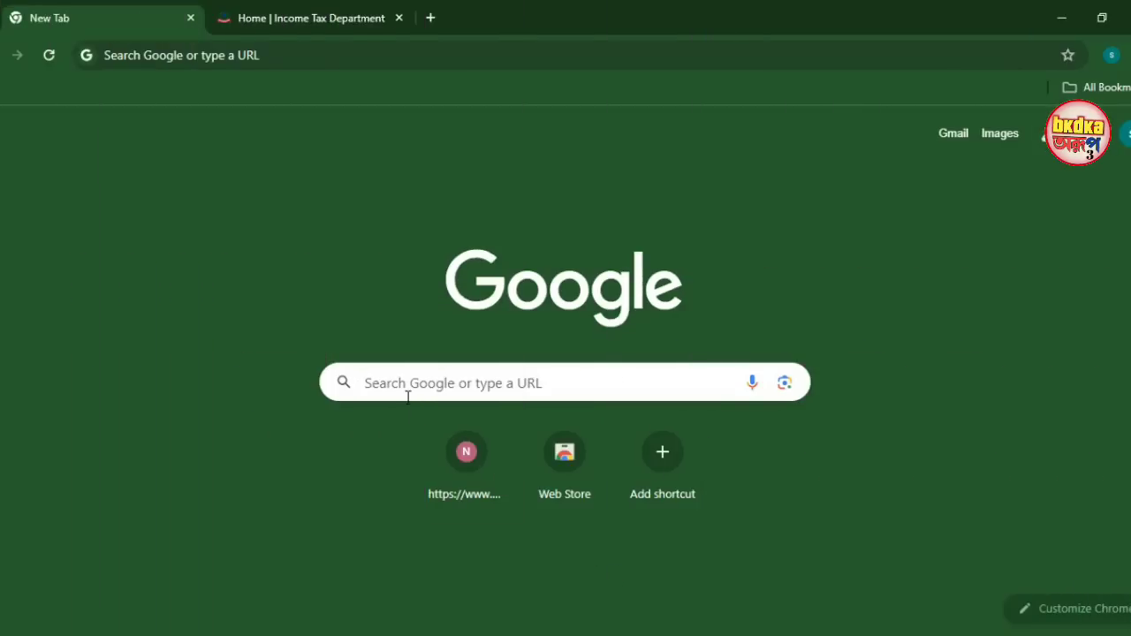
# Search Google for income tax and open the official Income Tax Department home page
pyautogui.click(408, 397)
pyautogui.write('inco')
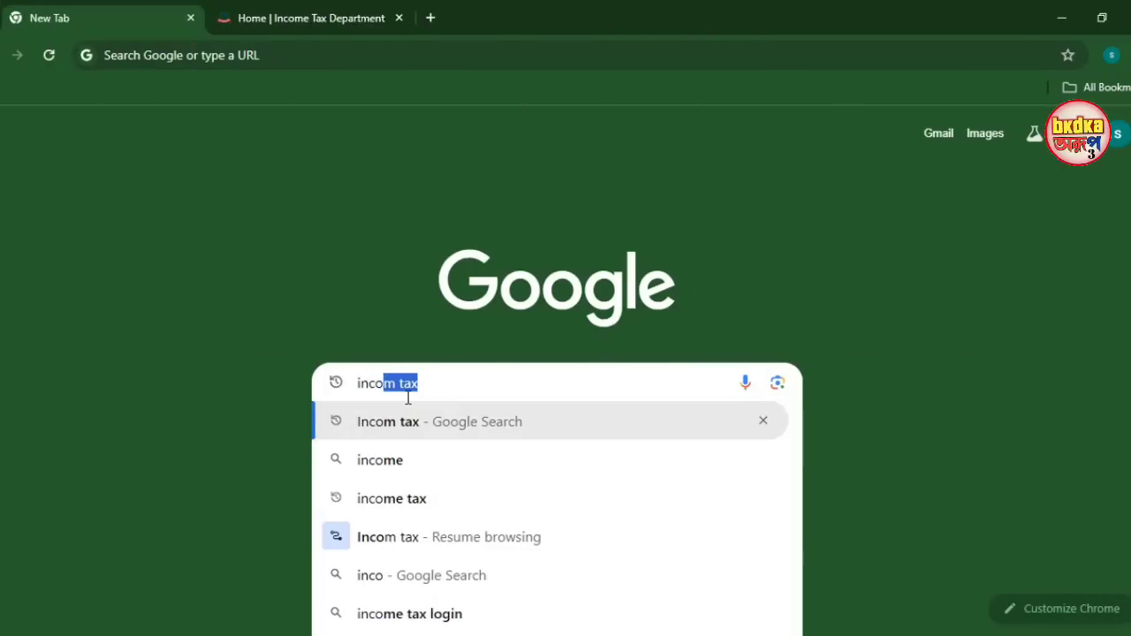
pyautogui.press('Return')
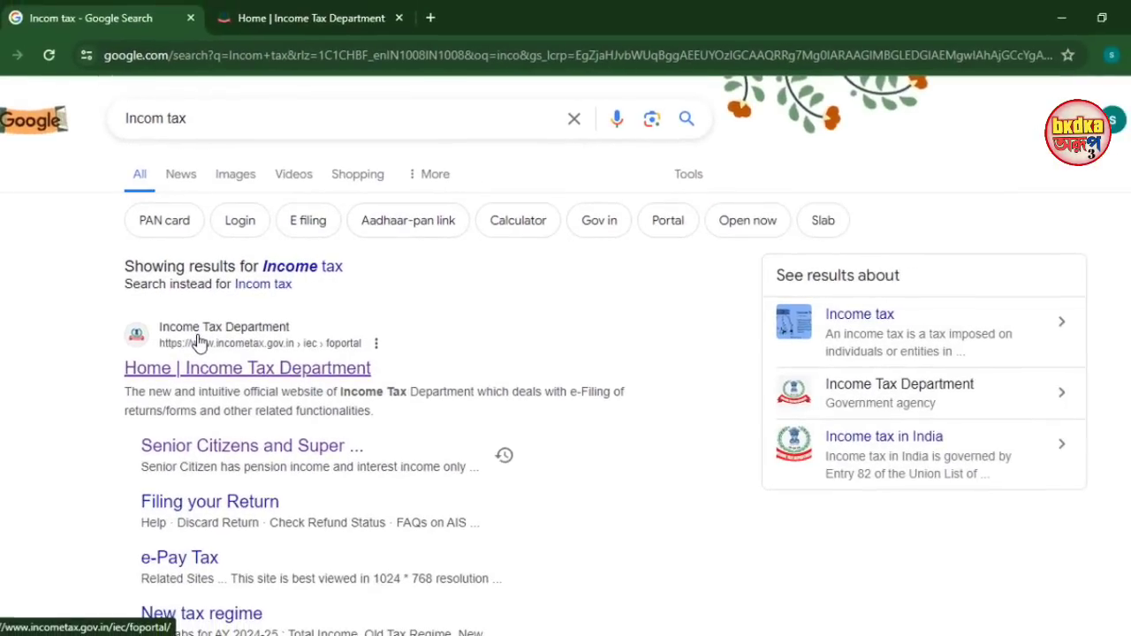
pyautogui.click(199, 342)
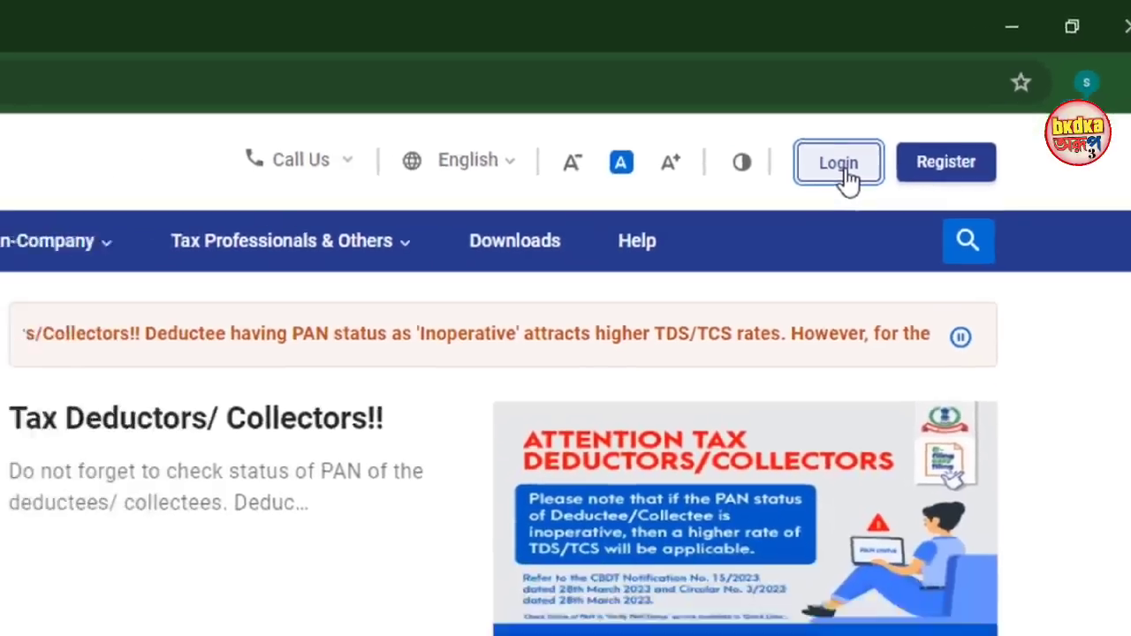
# Log in to the e-Filing portal with the PAN user ID, secure access confirmation and password
pyautogui.click(766, 219)
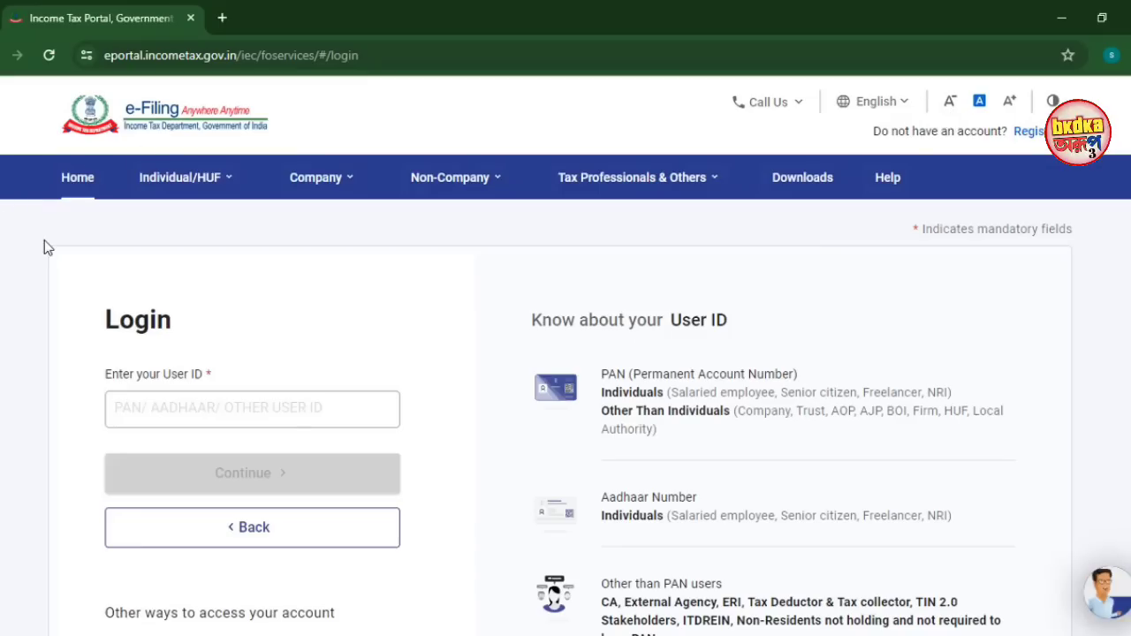
pyautogui.scroll(-1, 336, 378)
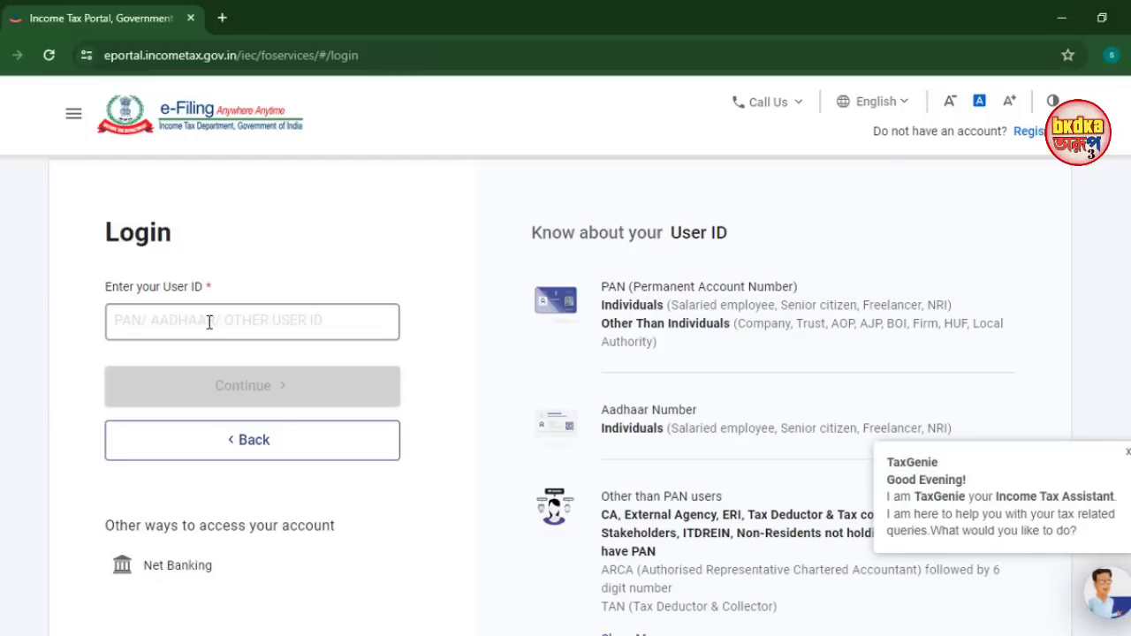
pyautogui.click(209, 323)
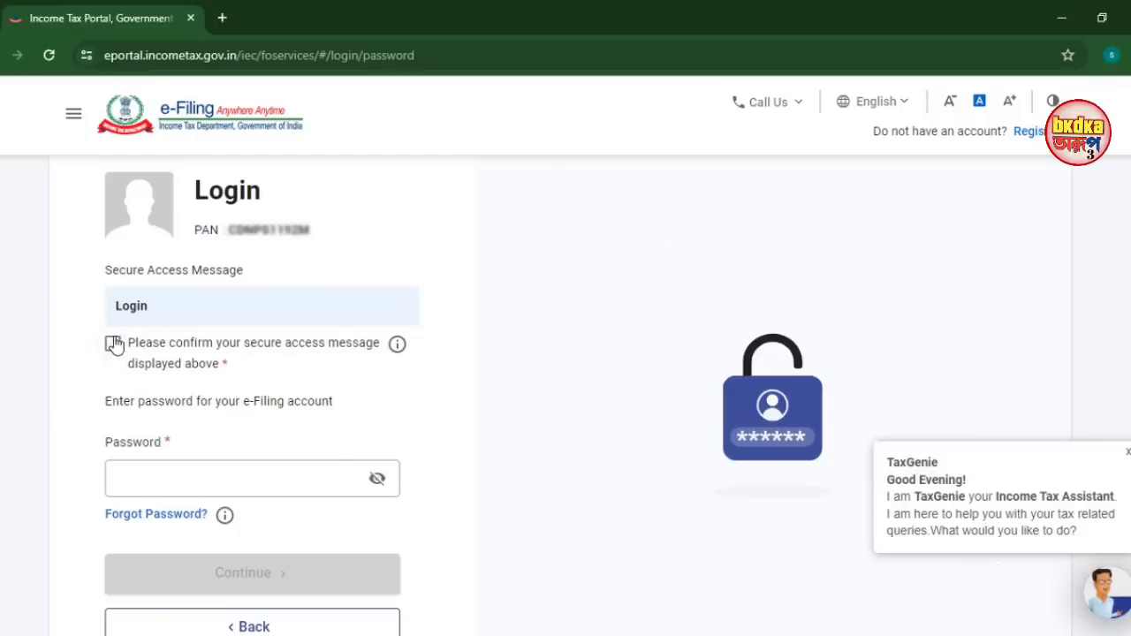
pyautogui.click(113, 345)
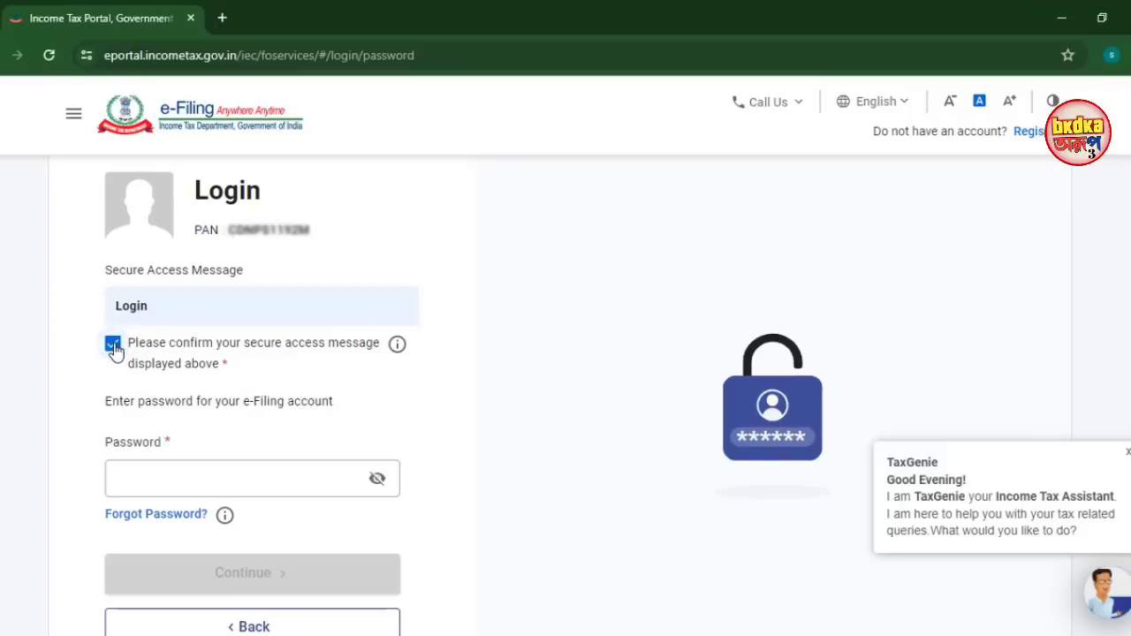
pyautogui.click(152, 469)
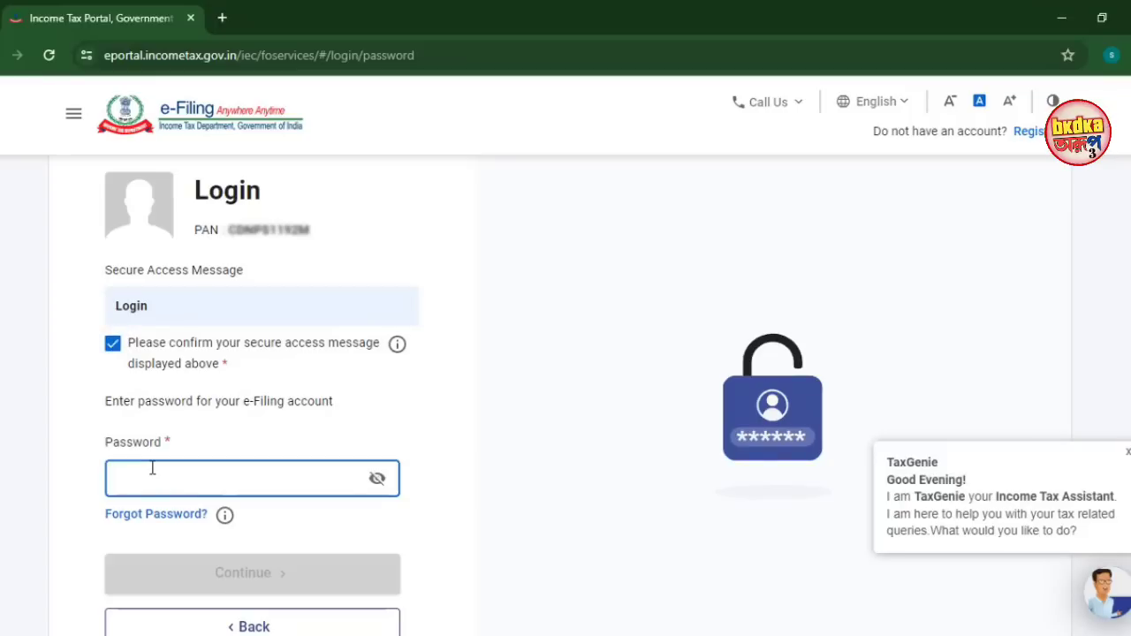
pyautogui.write('•••••')
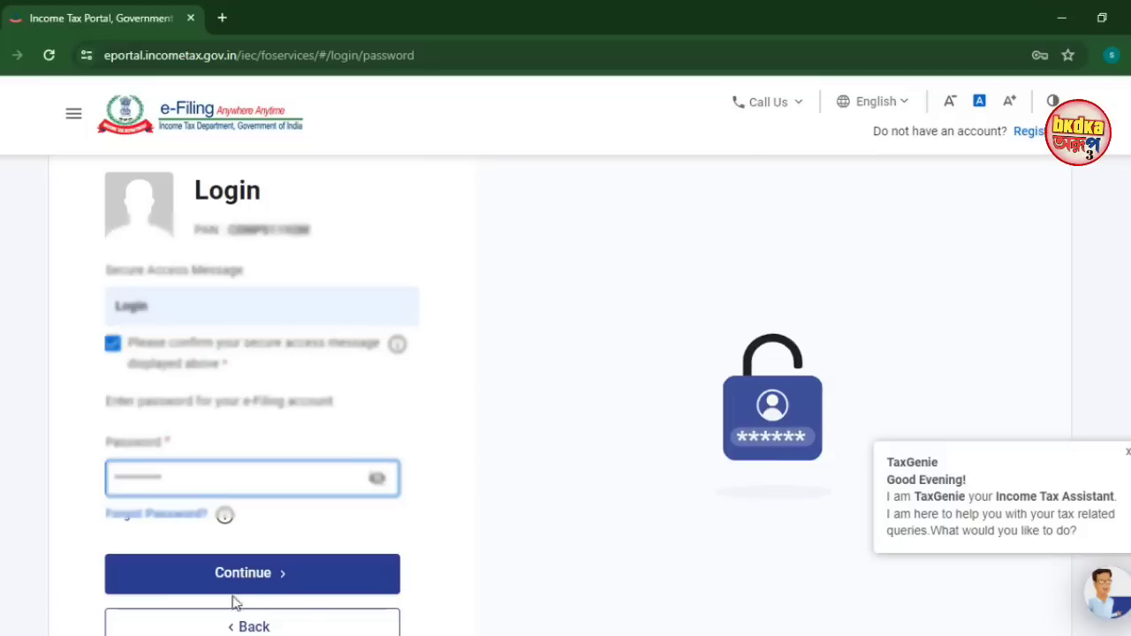
pyautogui.click(159, 591)
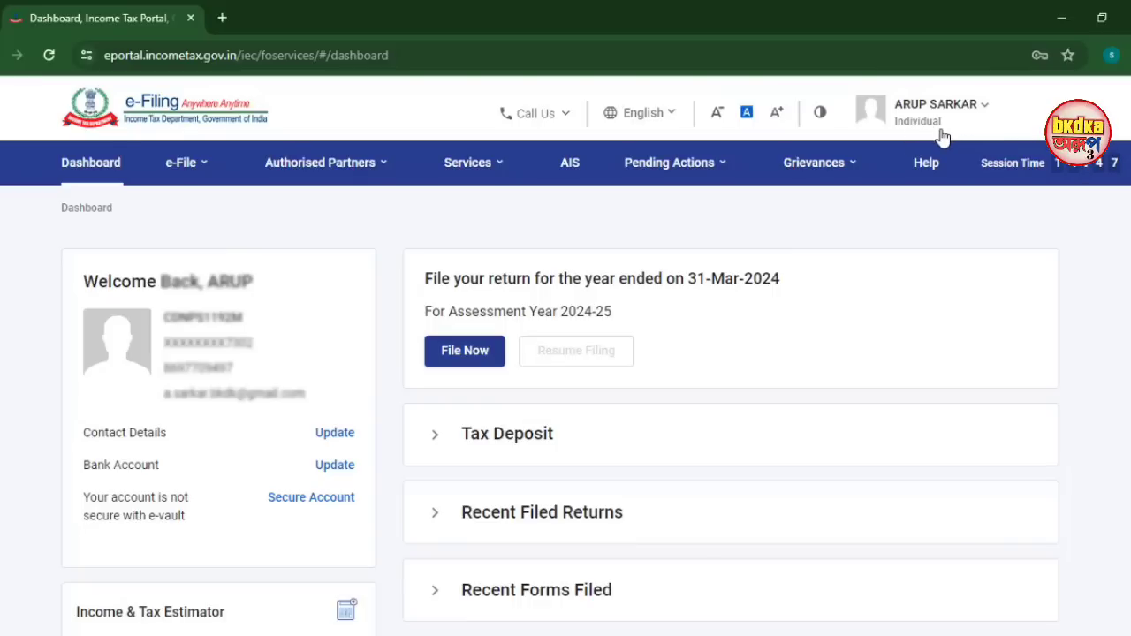
# Browse the Authorised Partners, Services and e-File menus and choose File Now for AY 2024-25
pyautogui.click(322, 162)
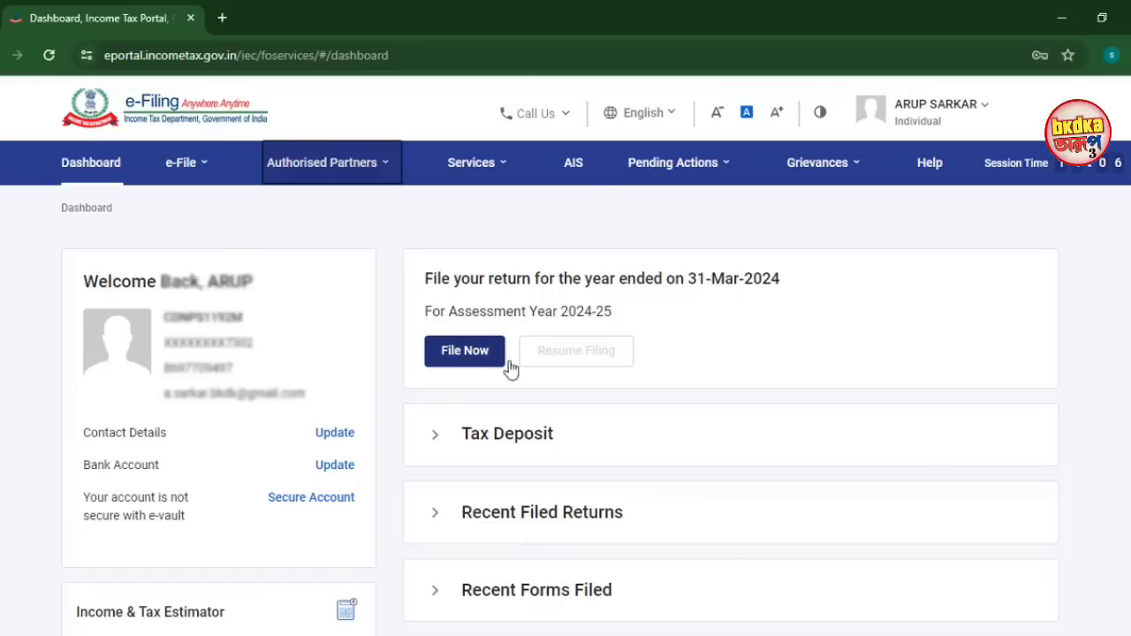
pyautogui.click(469, 162)
pyautogui.click(190, 168)
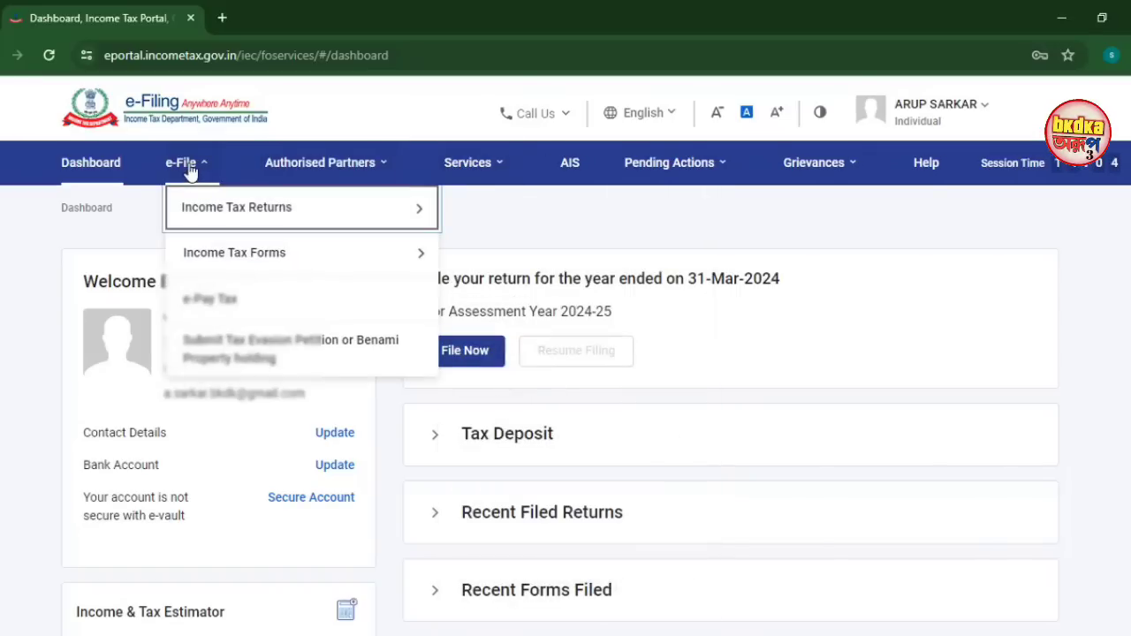
pyautogui.moveTo(212, 212)
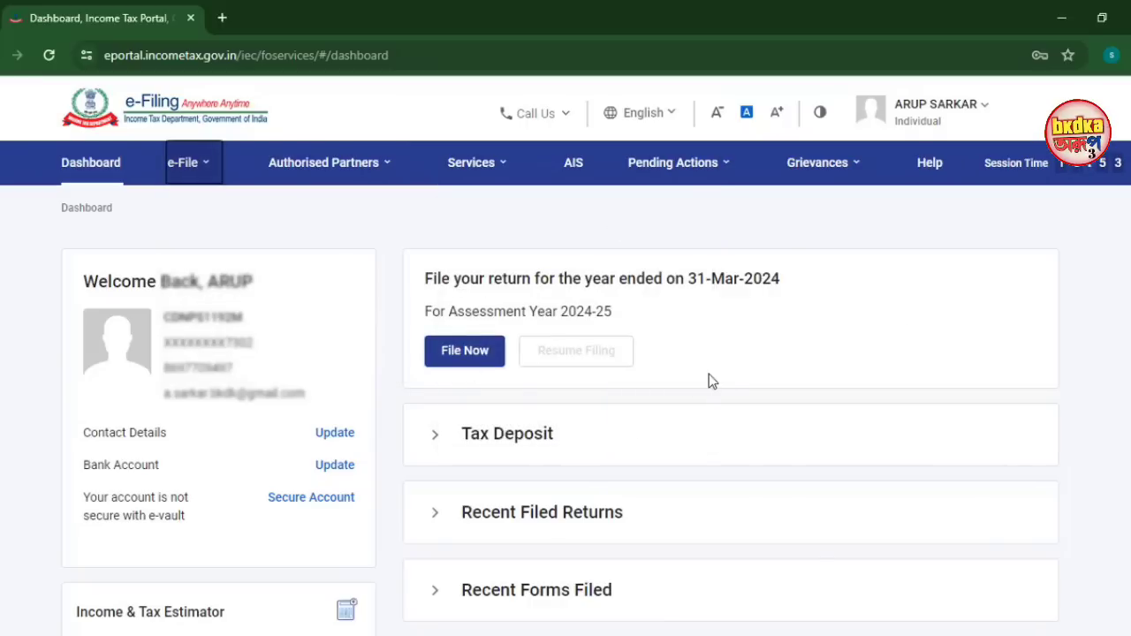
pyautogui.click(464, 351)
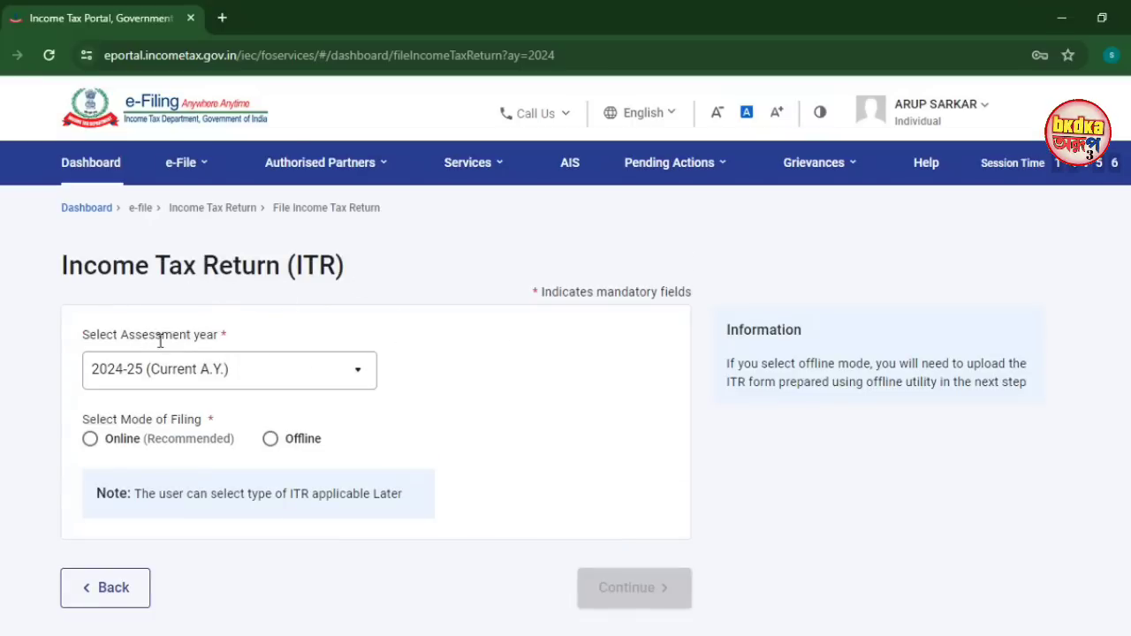
# Choose assessment year 2024-25 (Current A.Y.) with the Online (Recommended) filing mode
pyautogui.click(293, 378)
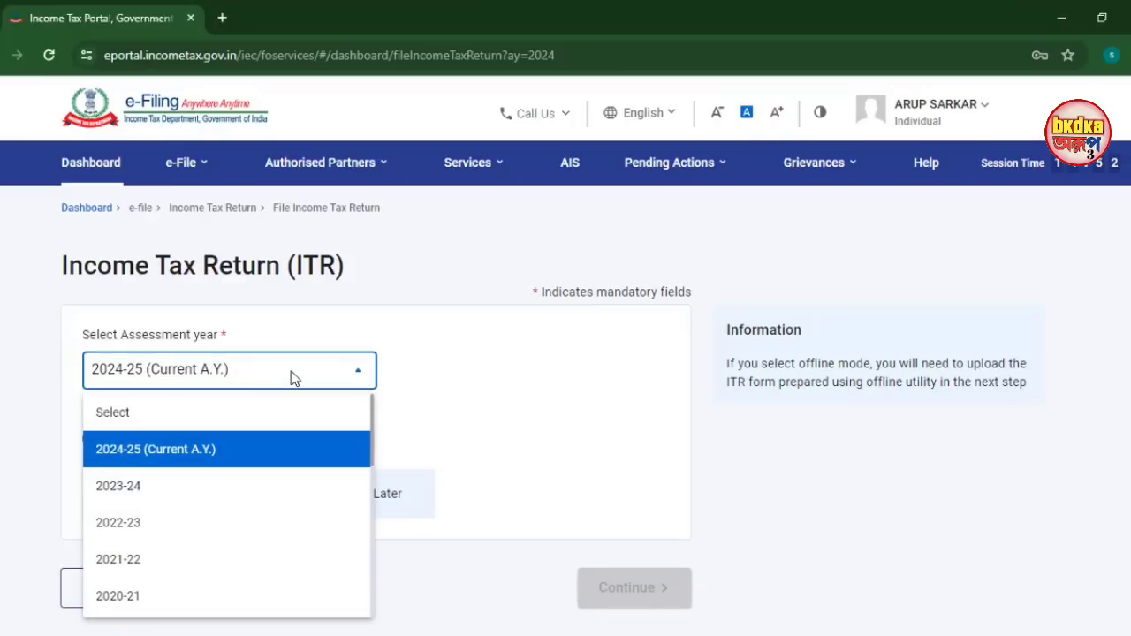
pyautogui.click(183, 450)
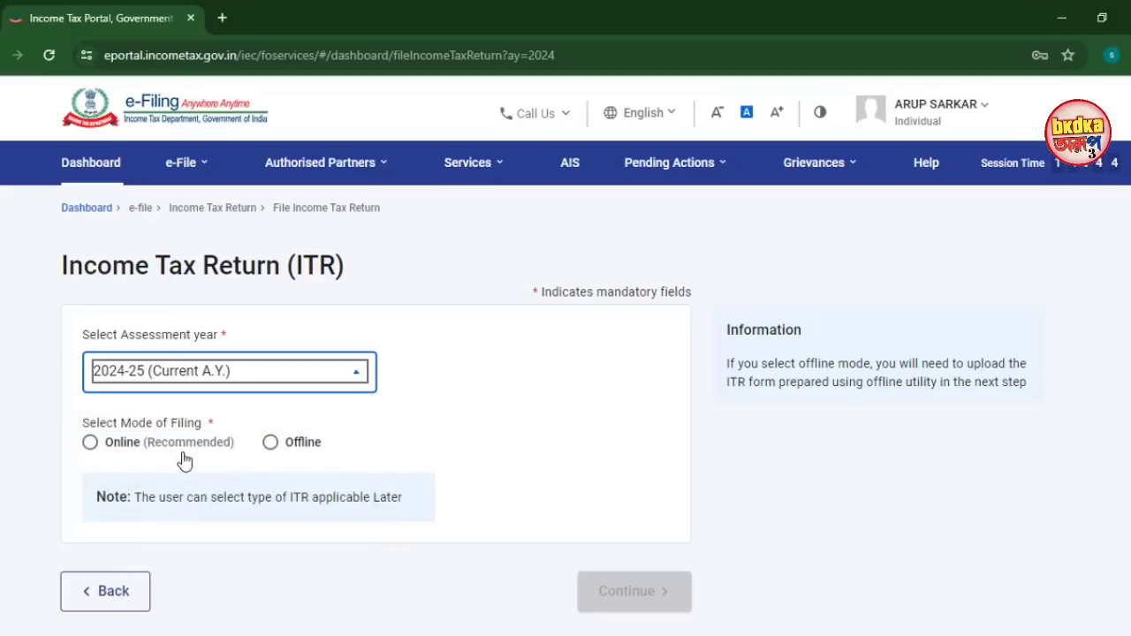
pyautogui.click(90, 443)
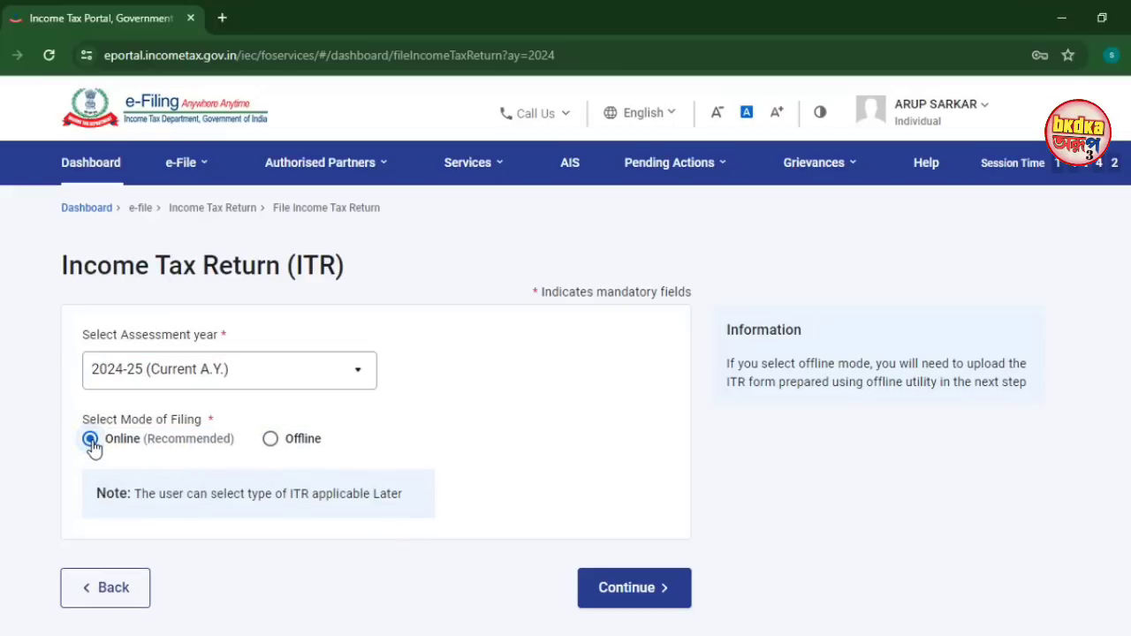
pyautogui.click(637, 592)
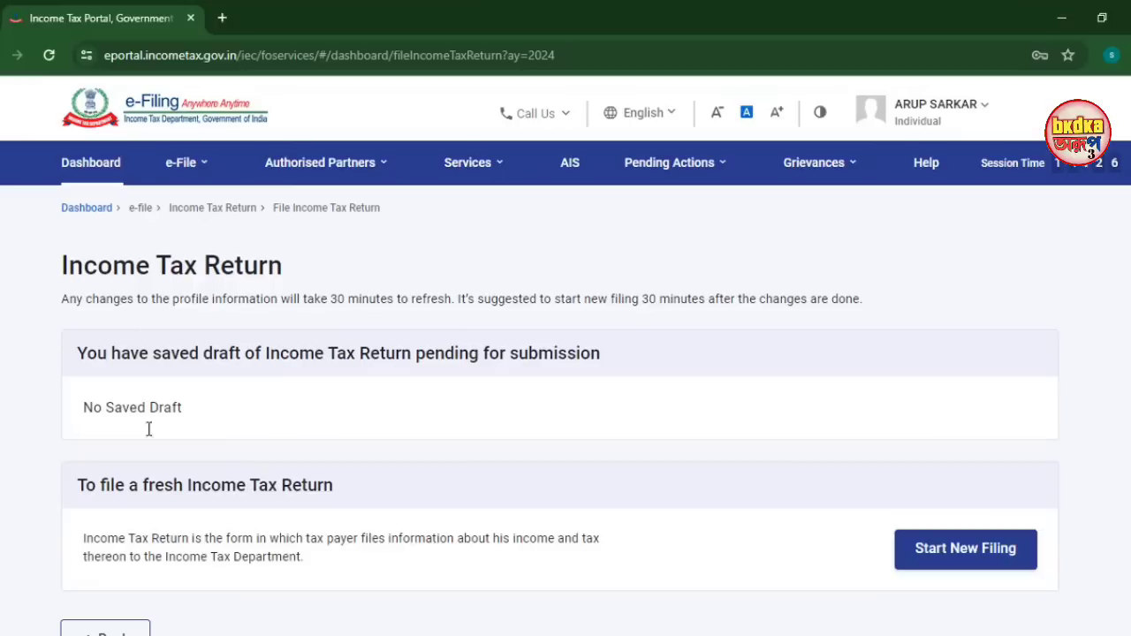
# Start a new filing with Individual as the taxpayer status
pyautogui.click(960, 563)
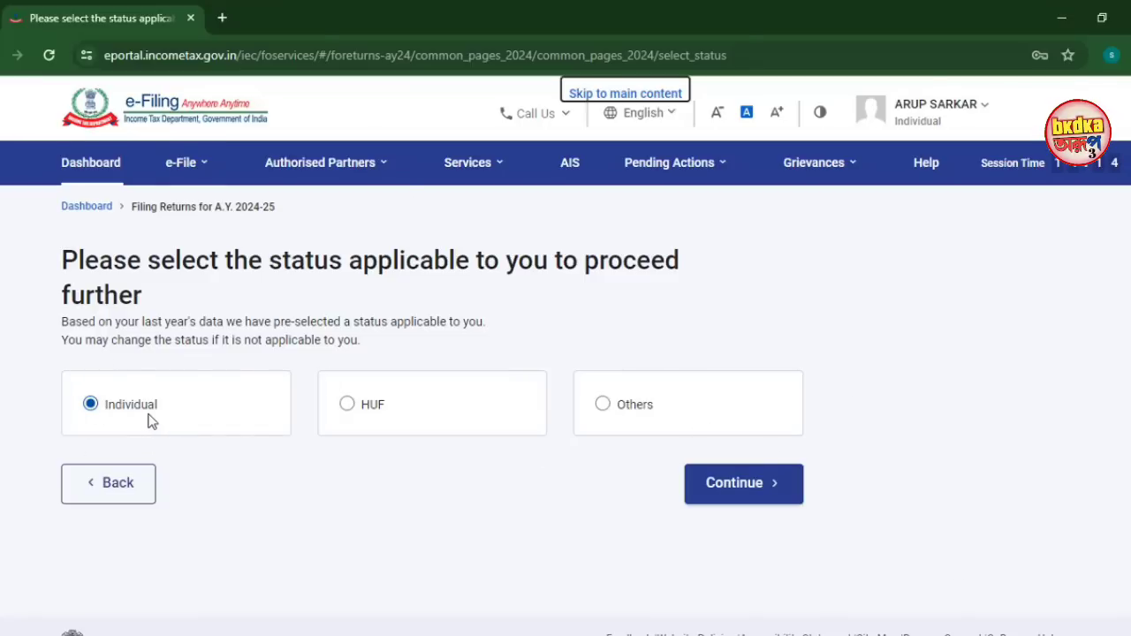
pyautogui.click(746, 492)
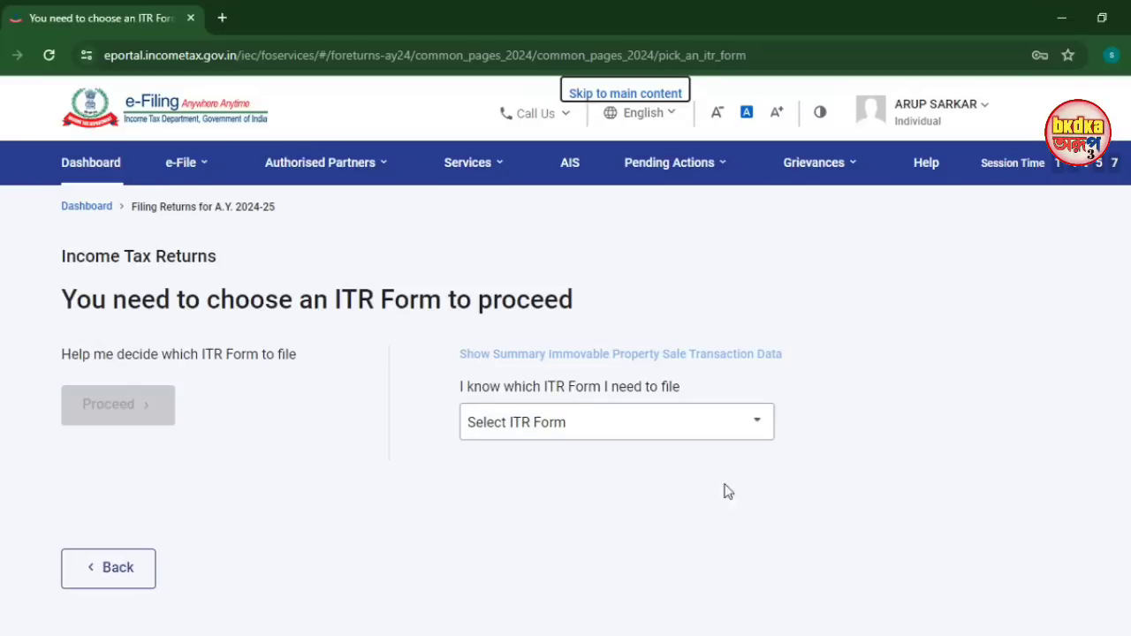
# Select ITR - 1 from the form list and proceed with it
pyautogui.click(659, 433)
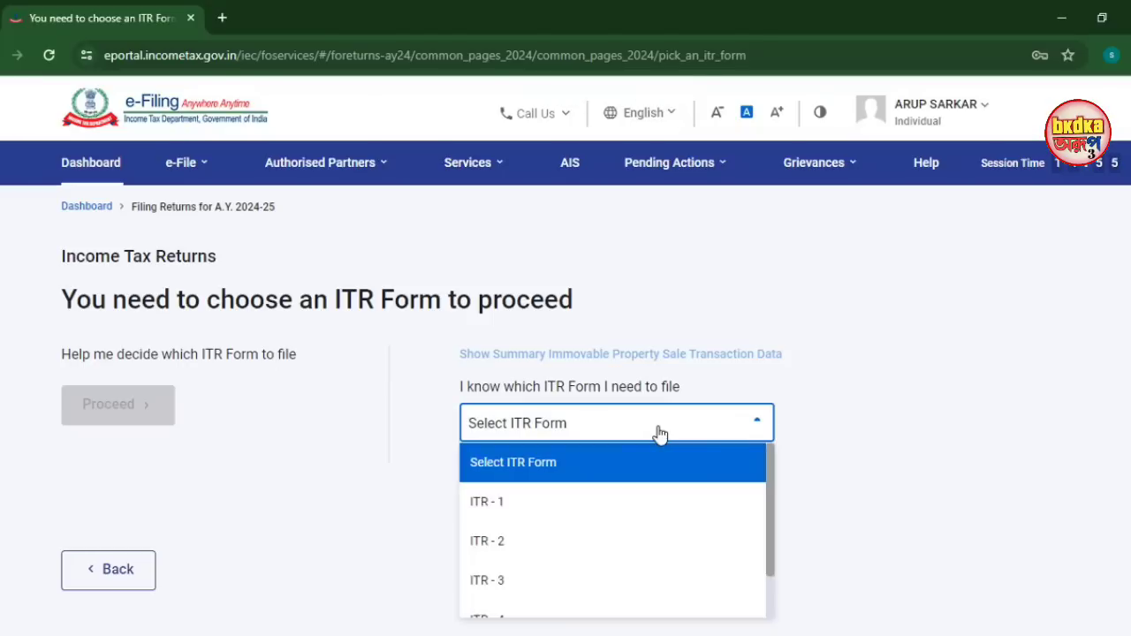
pyautogui.scroll(-2, 538, 574)
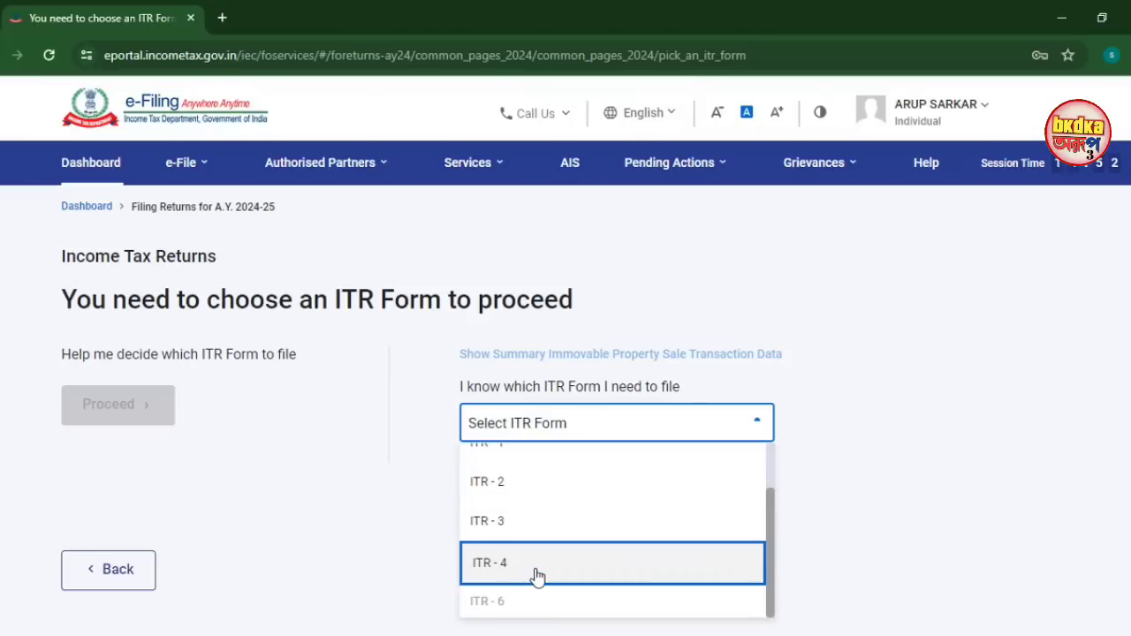
pyautogui.scroll(3, 538, 577)
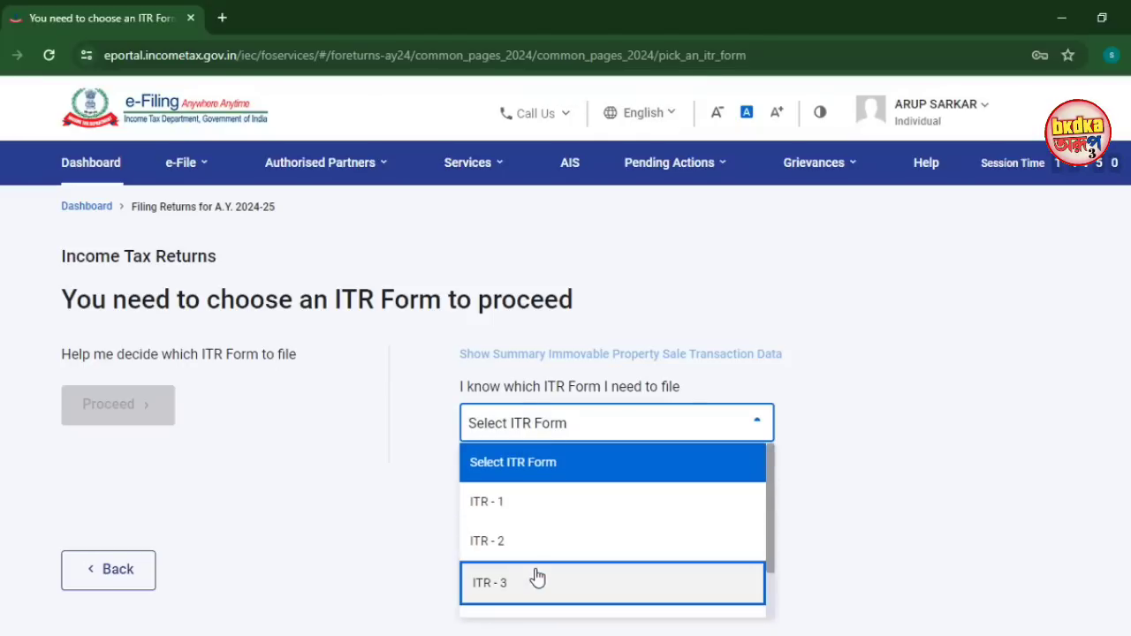
pyautogui.click(546, 512)
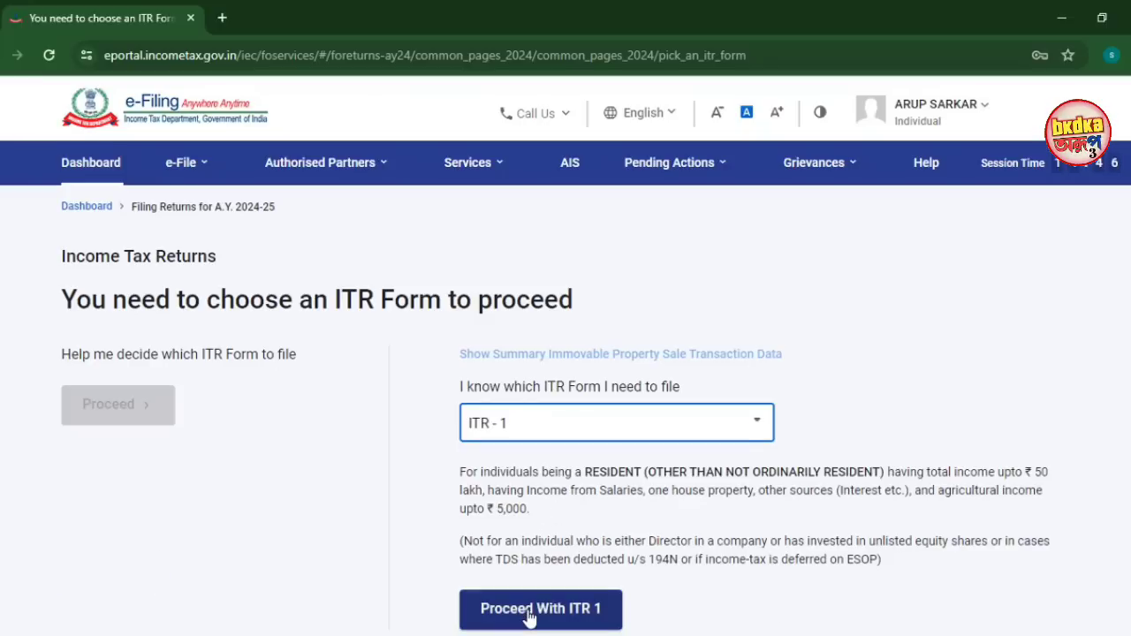
pyautogui.click(579, 618)
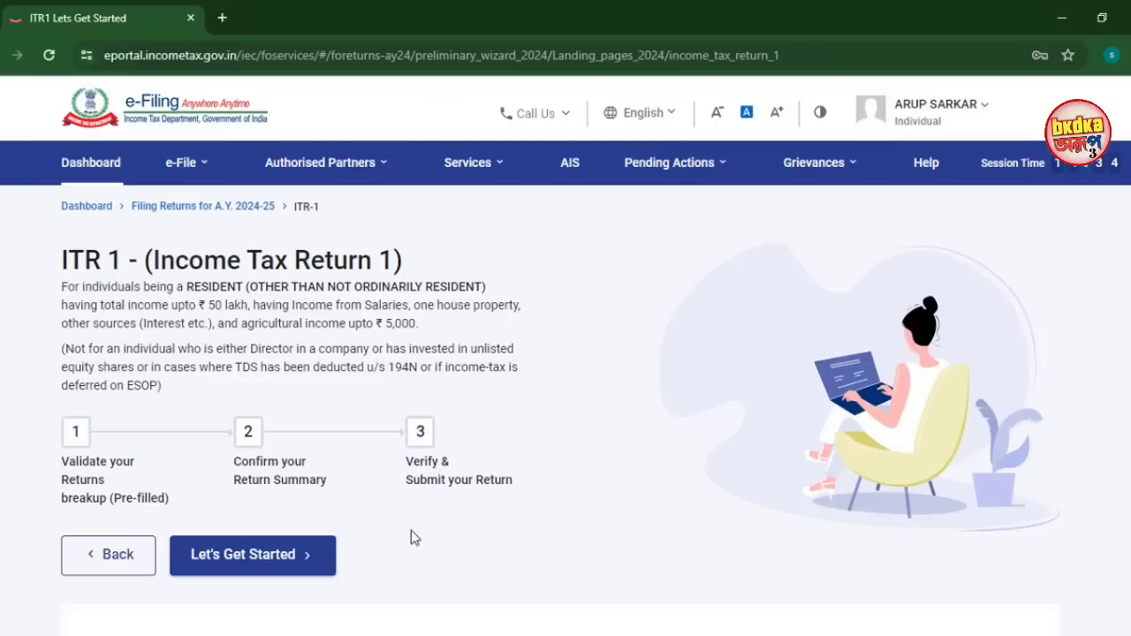
# Begin ITR-1 and give 'Taxable income is more than basic exemption limit' as the filing reason
pyautogui.click(262, 564)
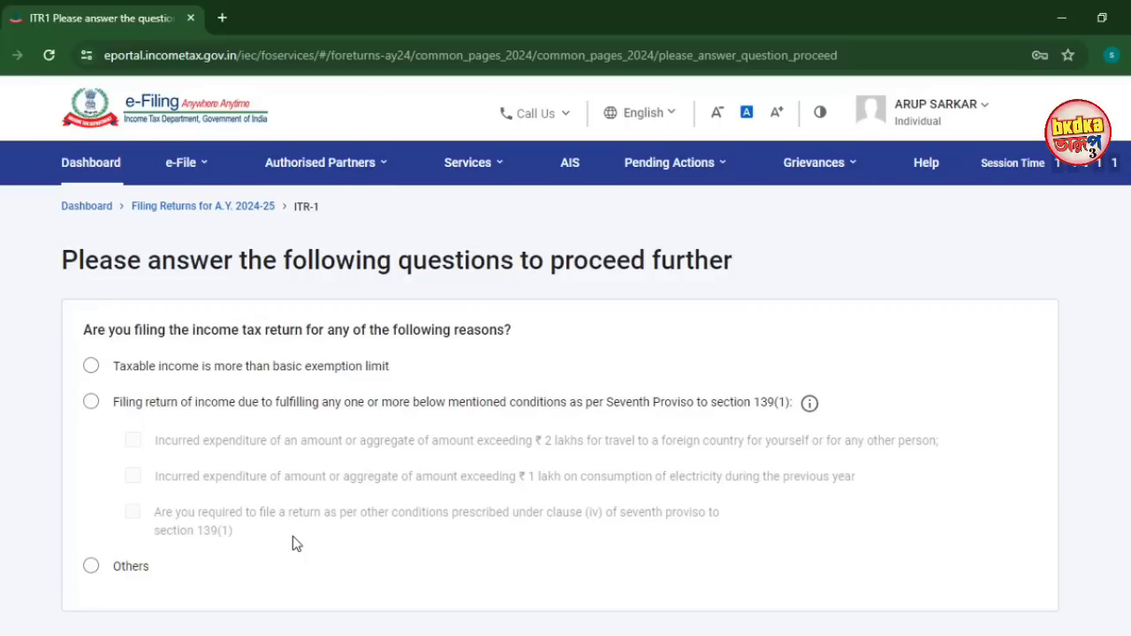
pyautogui.click(91, 370)
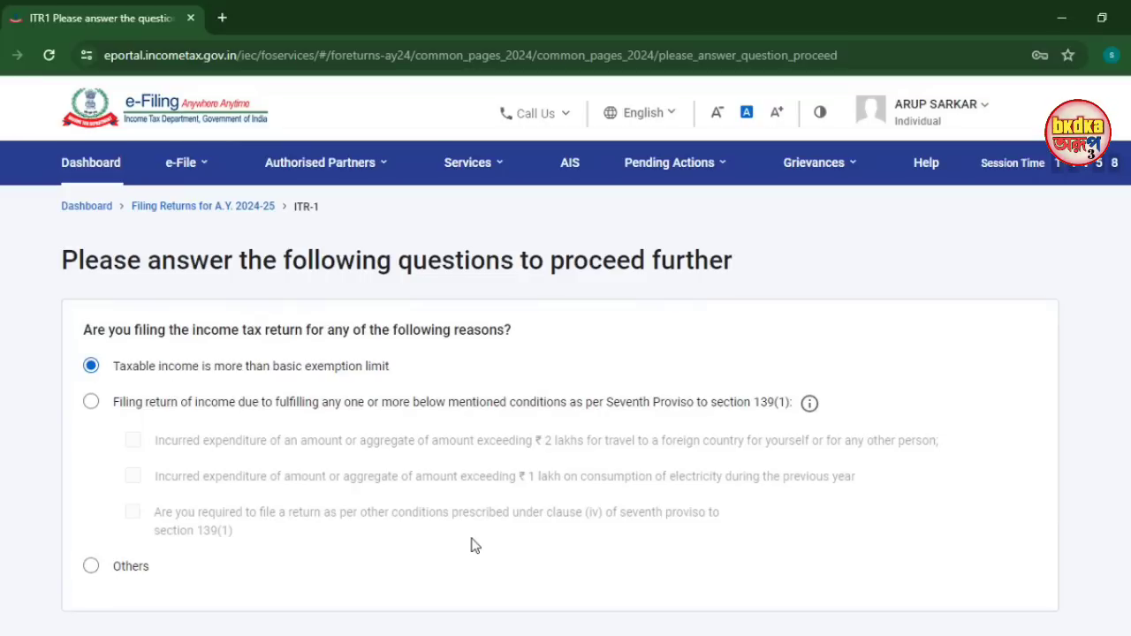
pyautogui.scroll(-3, 470, 542)
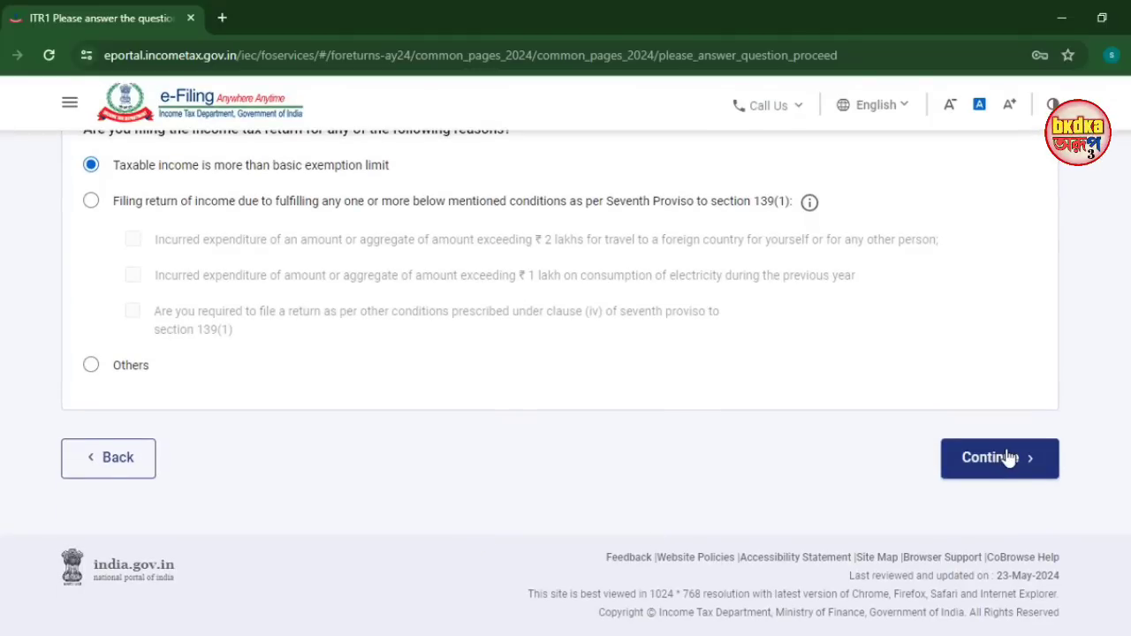
pyautogui.click(1008, 457)
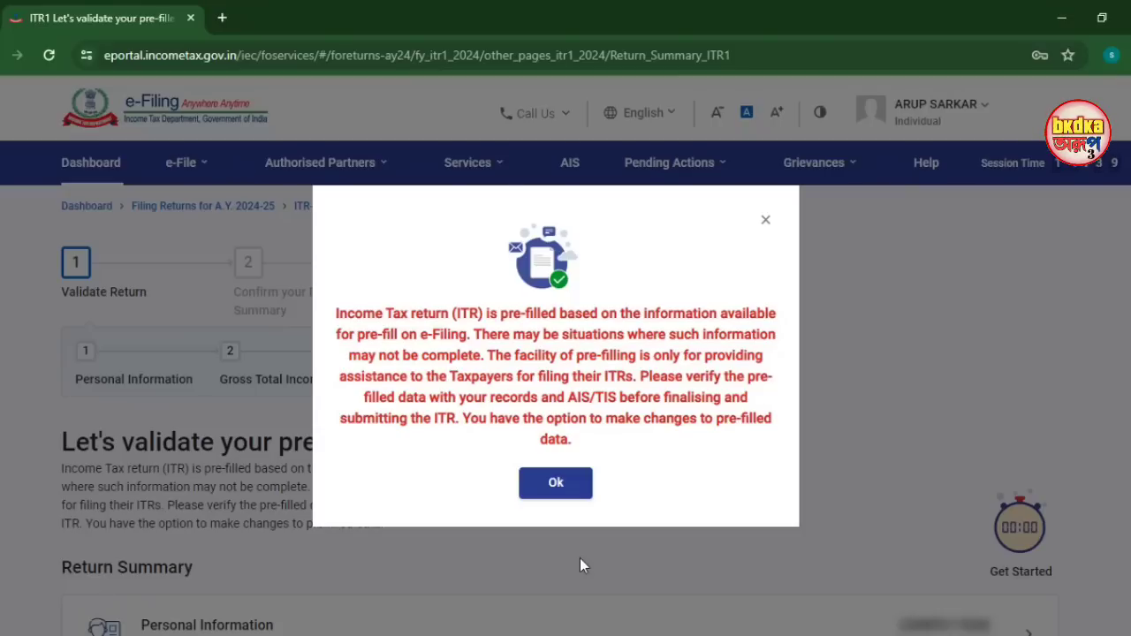
# Dismiss the pre-fill notice, review the Return Summary and open Personal Information
pyautogui.click(572, 491)
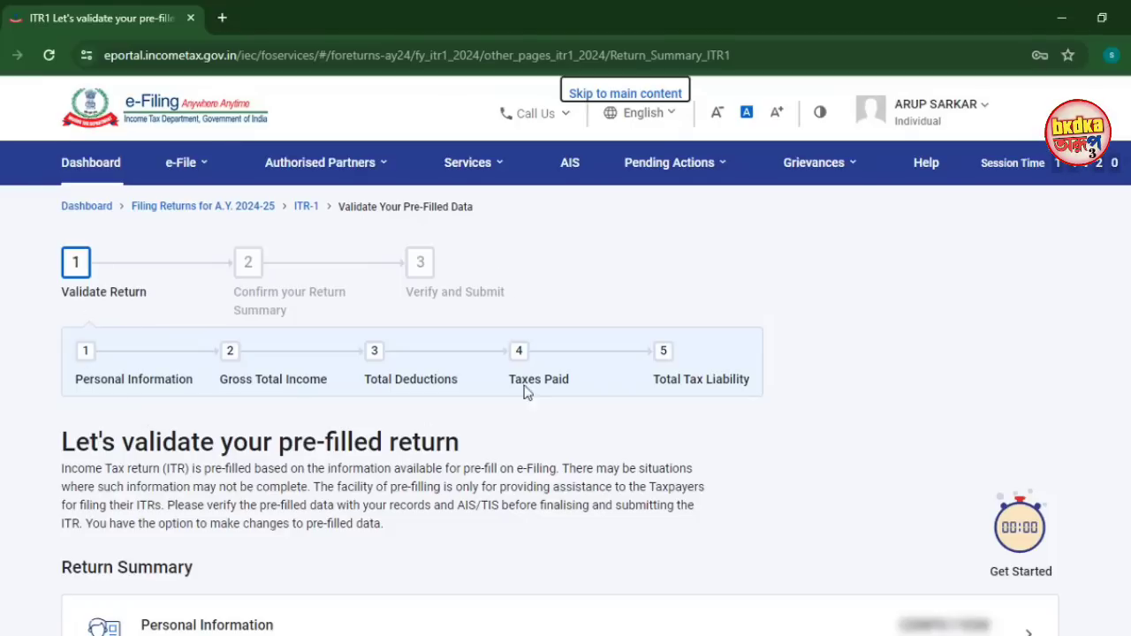
pyautogui.scroll(-3, 659, 375)
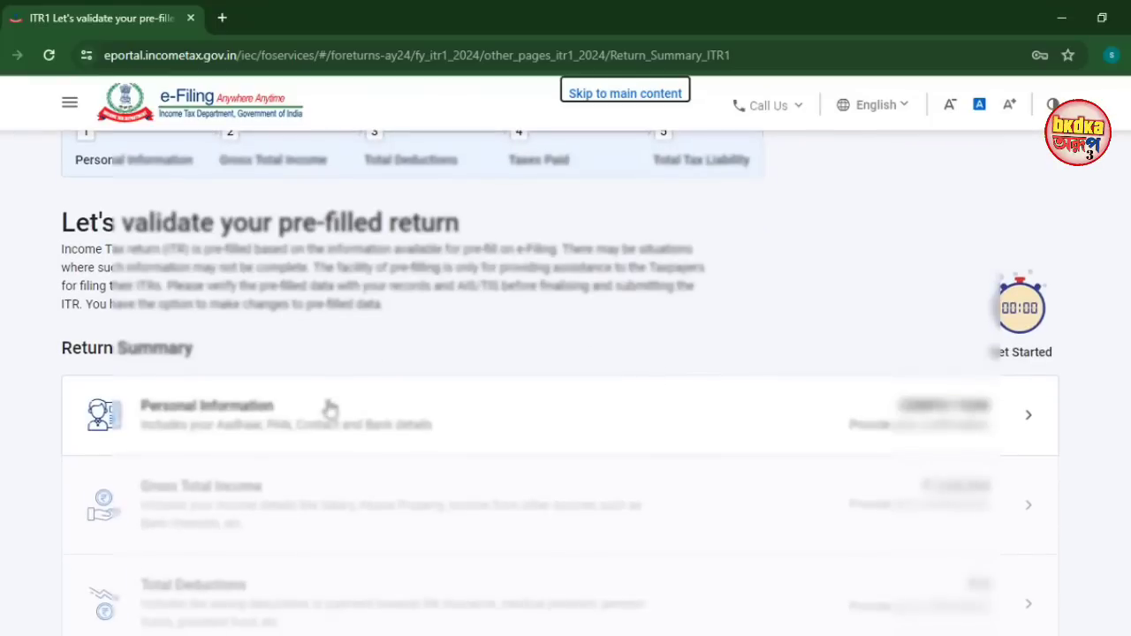
pyautogui.scroll(-2, 323, 404)
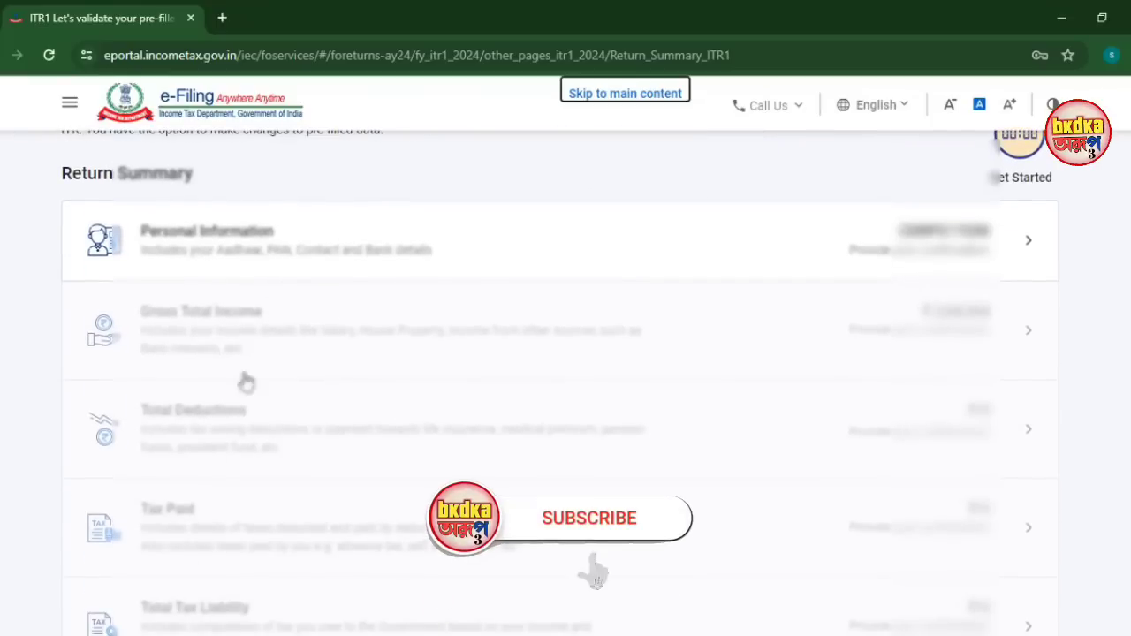
pyautogui.scroll(-1, 225, 436)
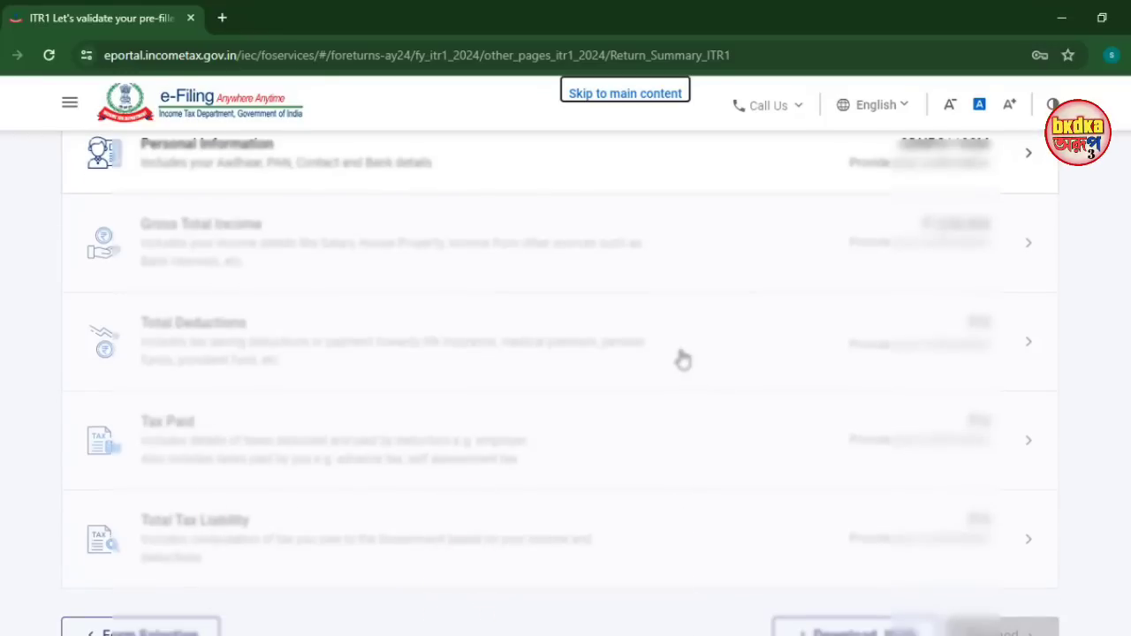
pyautogui.scroll(3, 442, 374)
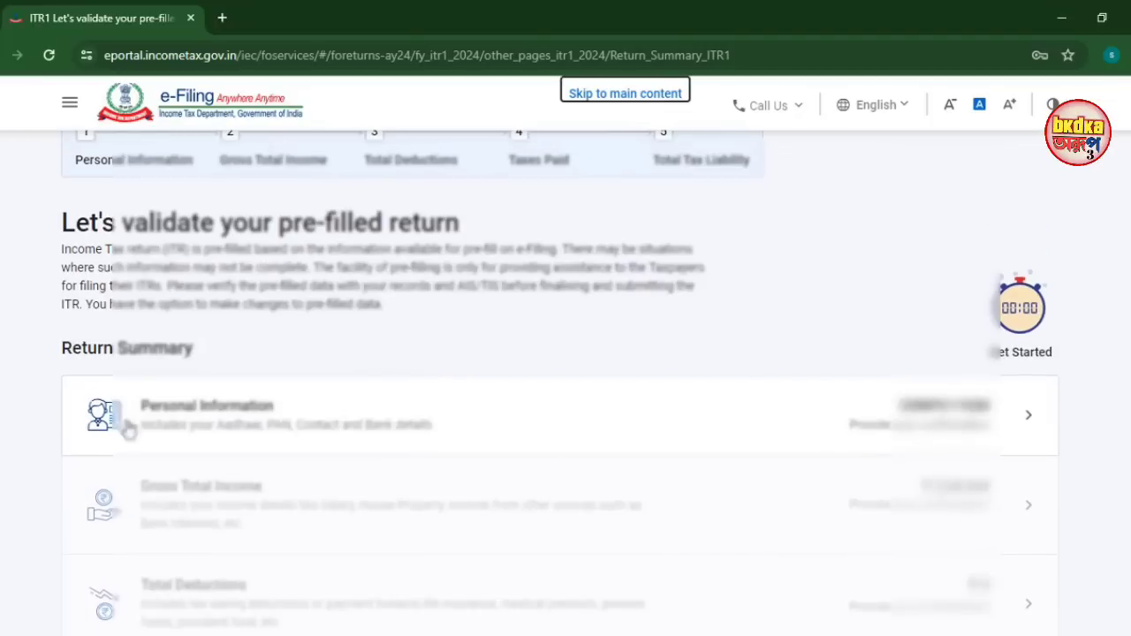
pyautogui.click(196, 424)
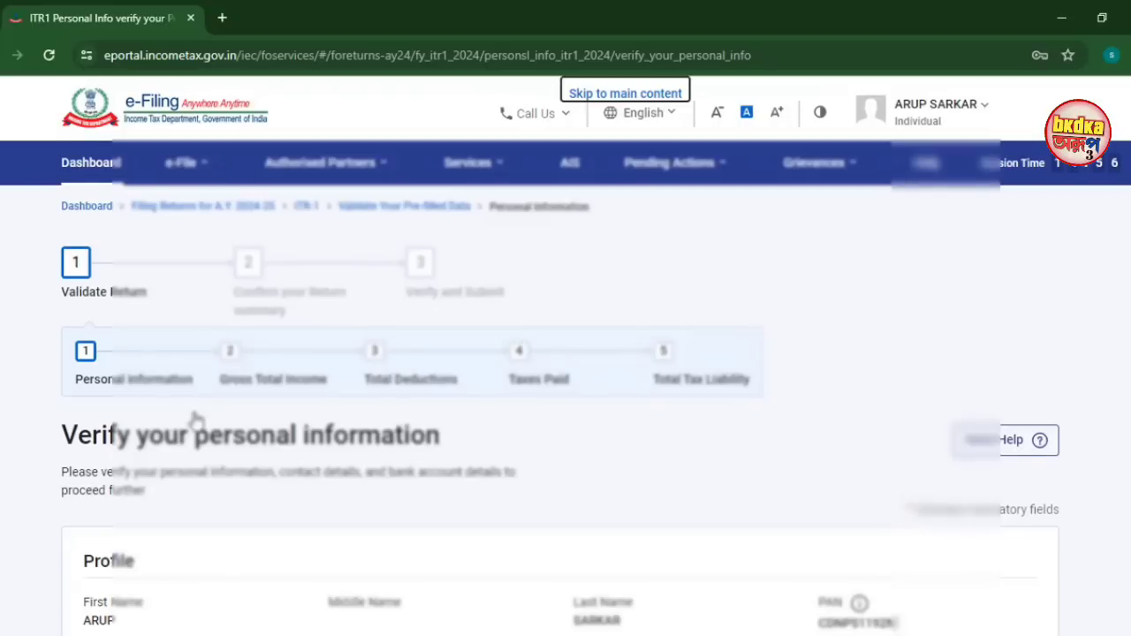
# Keep State Government as the Nature of Employment in Personal Information
pyautogui.scroll(-10, 196, 420)
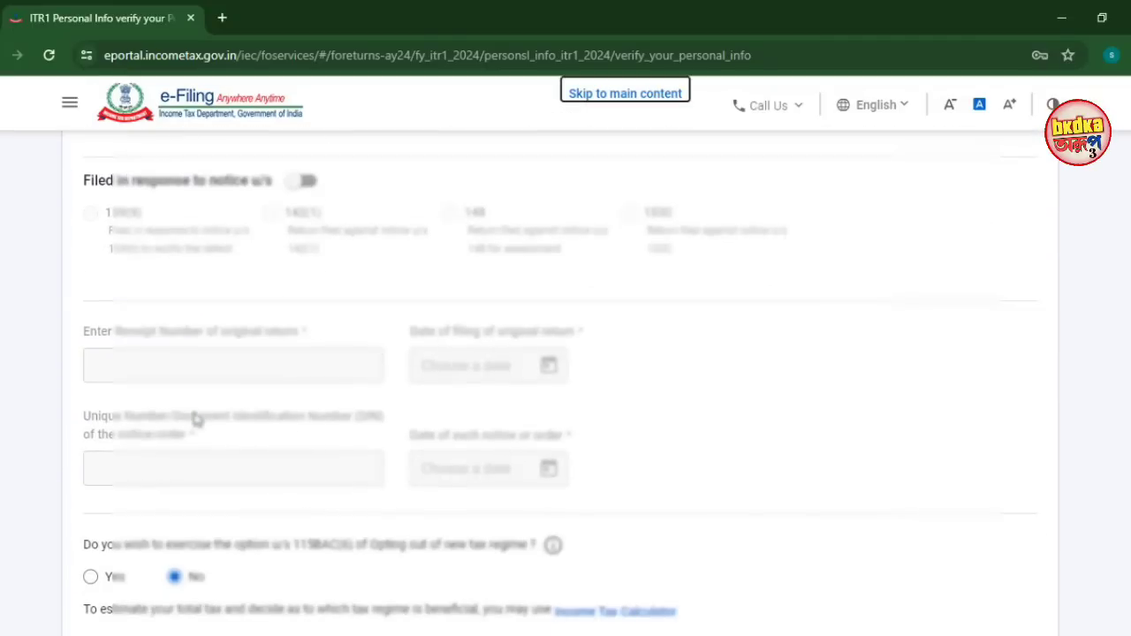
pyautogui.scroll(-2, 197, 419)
pyautogui.scroll(5, 196, 419)
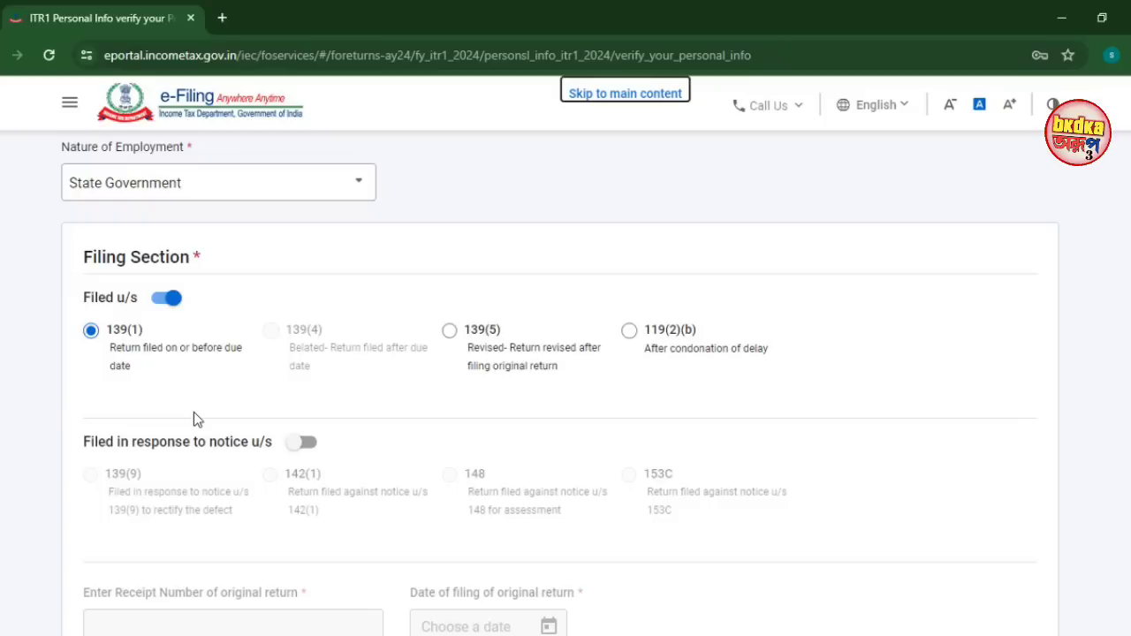
pyautogui.click(200, 191)
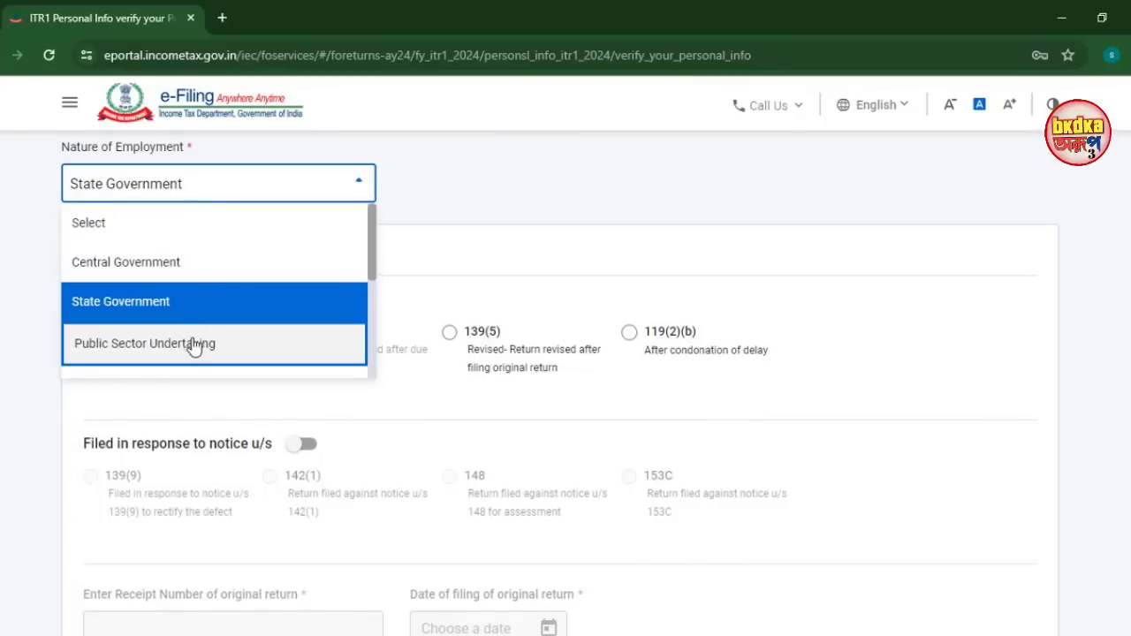
pyautogui.scroll(-3, 191, 344)
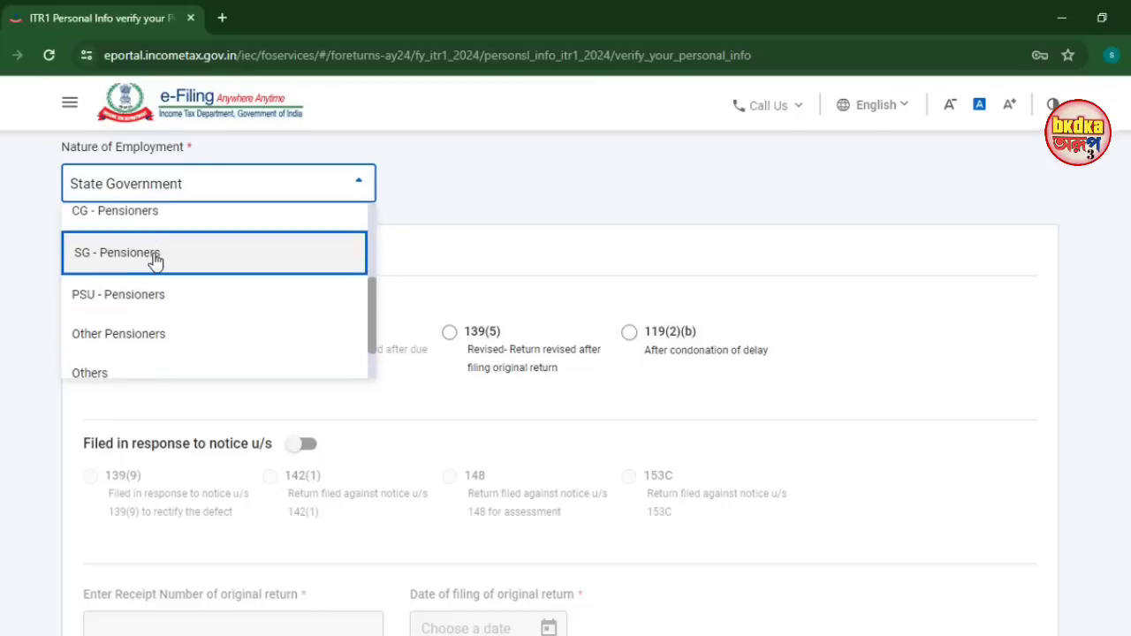
pyautogui.scroll(3, 196, 297)
pyautogui.scroll(2, 198, 301)
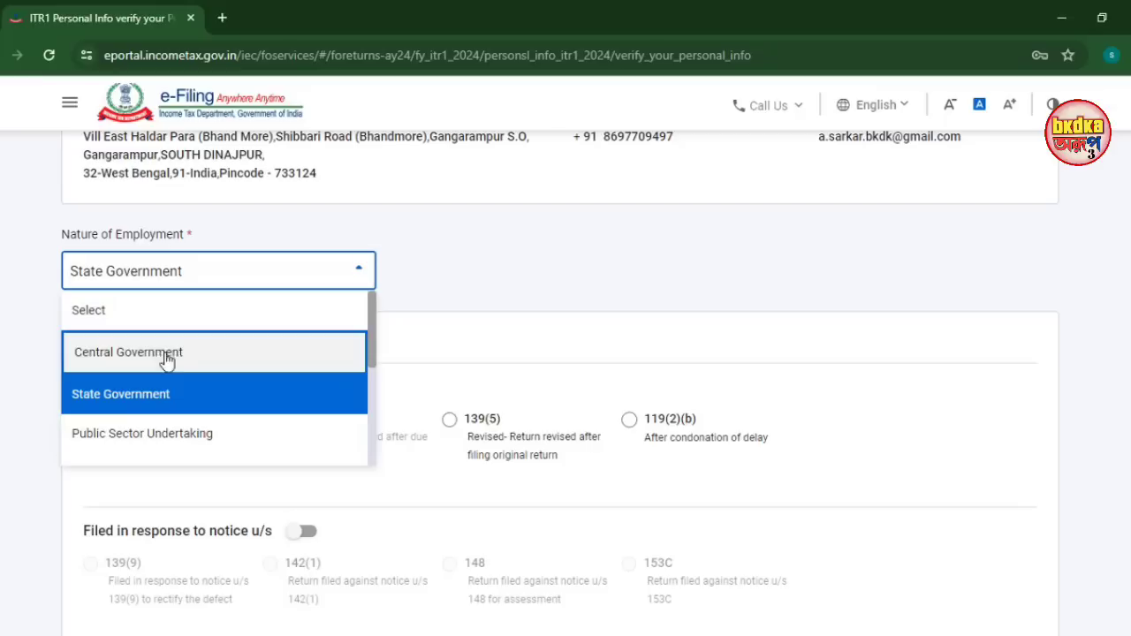
pyautogui.click(156, 394)
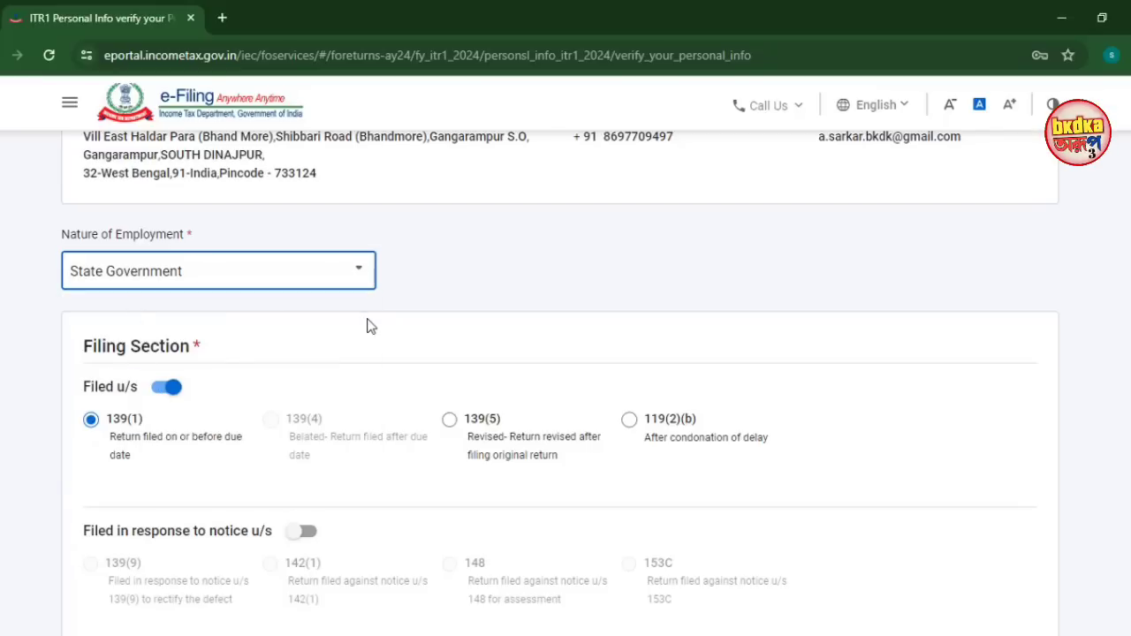
# Set the 115BAC(6) new-regime opt-out to Yes and confirm Personal Information
pyautogui.scroll(-1, 150, 302)
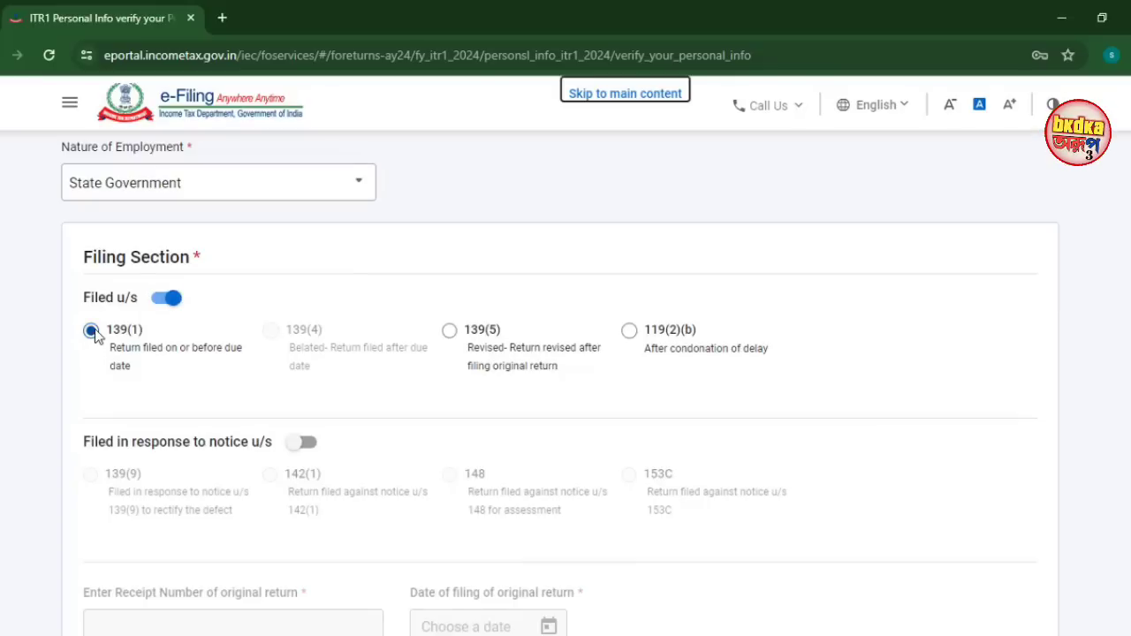
pyautogui.scroll(-5, 94, 329)
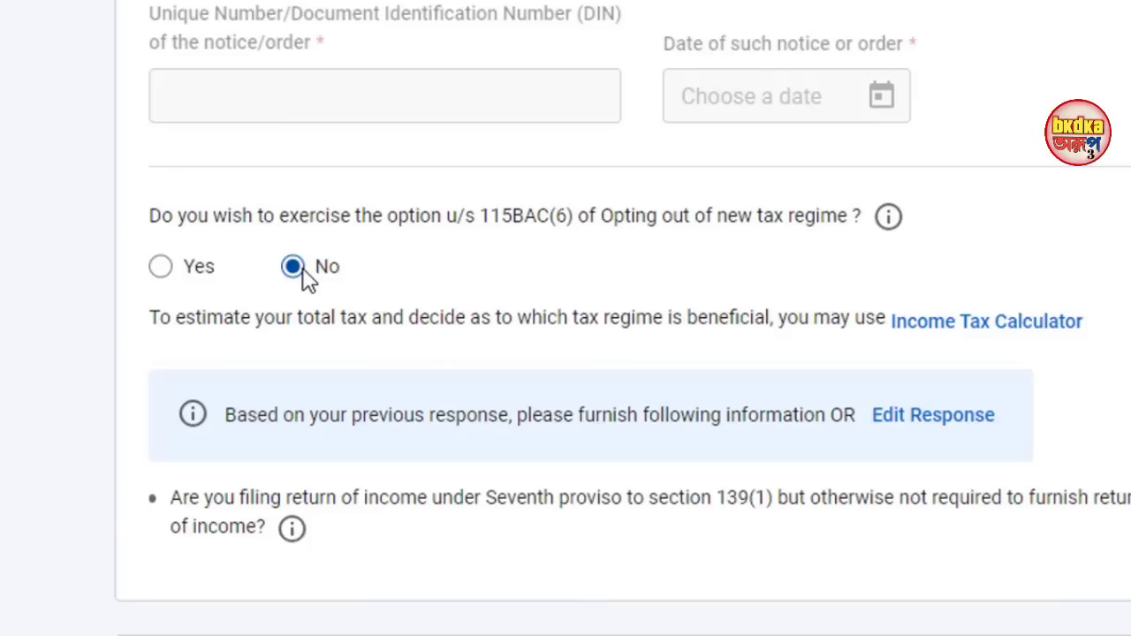
pyautogui.click(160, 268)
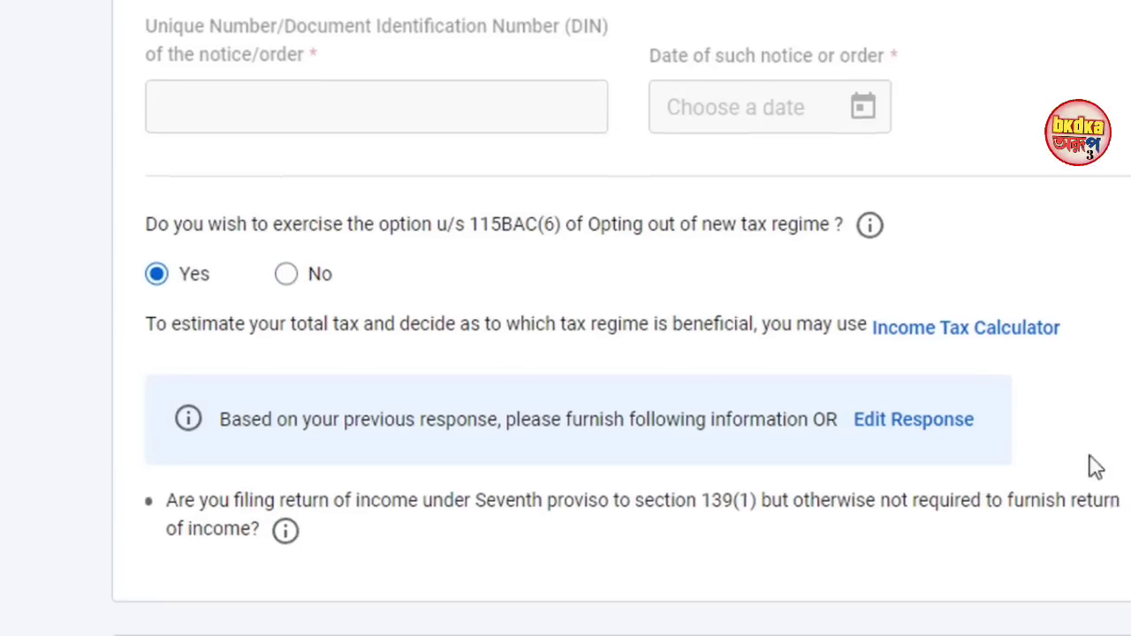
pyautogui.scroll(-5, 1093, 465)
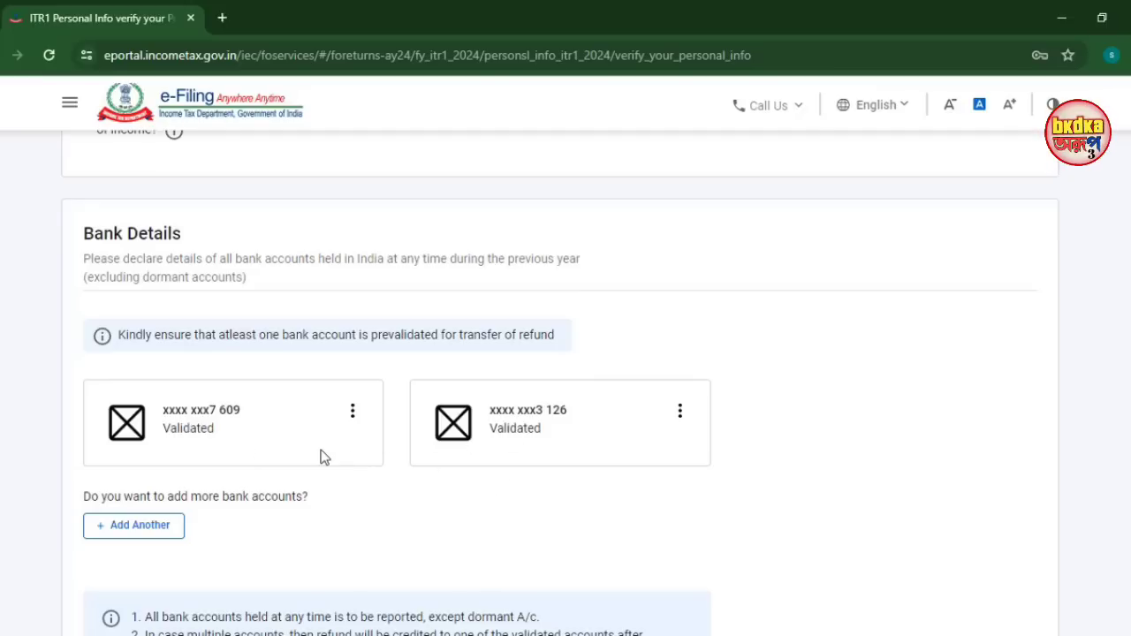
pyautogui.scroll(-2, 322, 456)
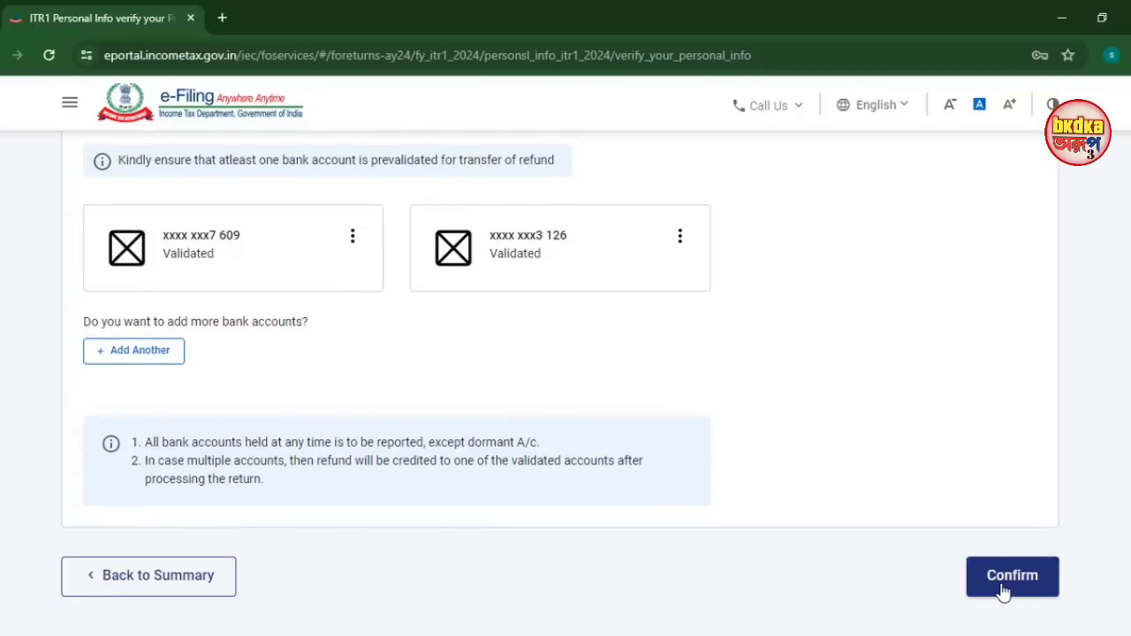
pyautogui.click(1004, 592)
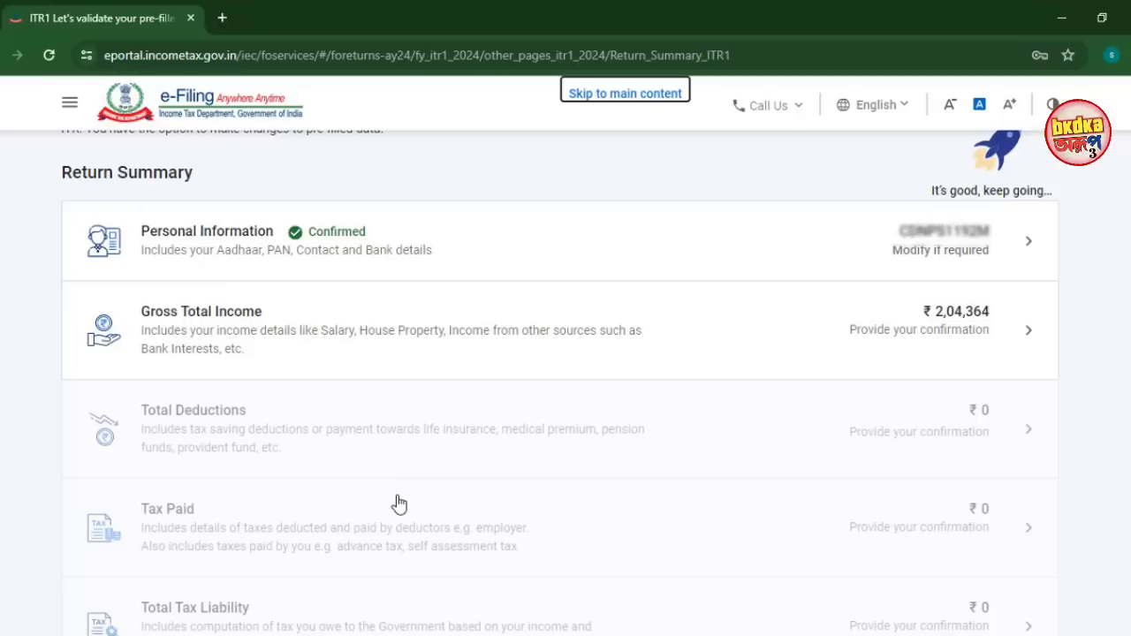
# Open the Gross Total Income details and start editing the salary figures
pyautogui.click(271, 336)
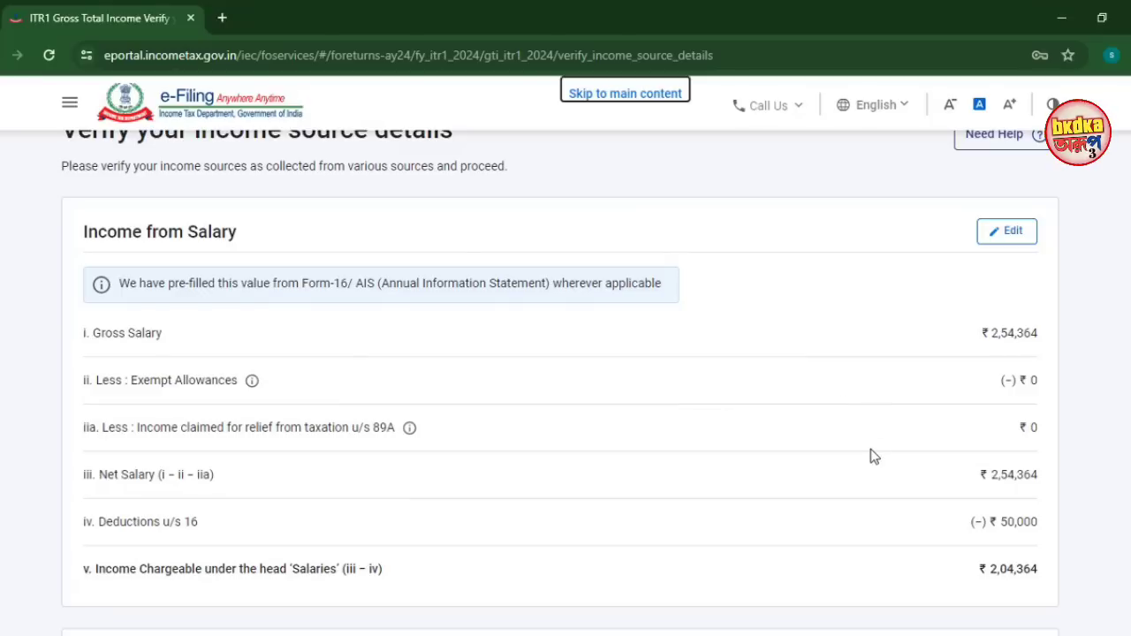
pyautogui.click(1016, 241)
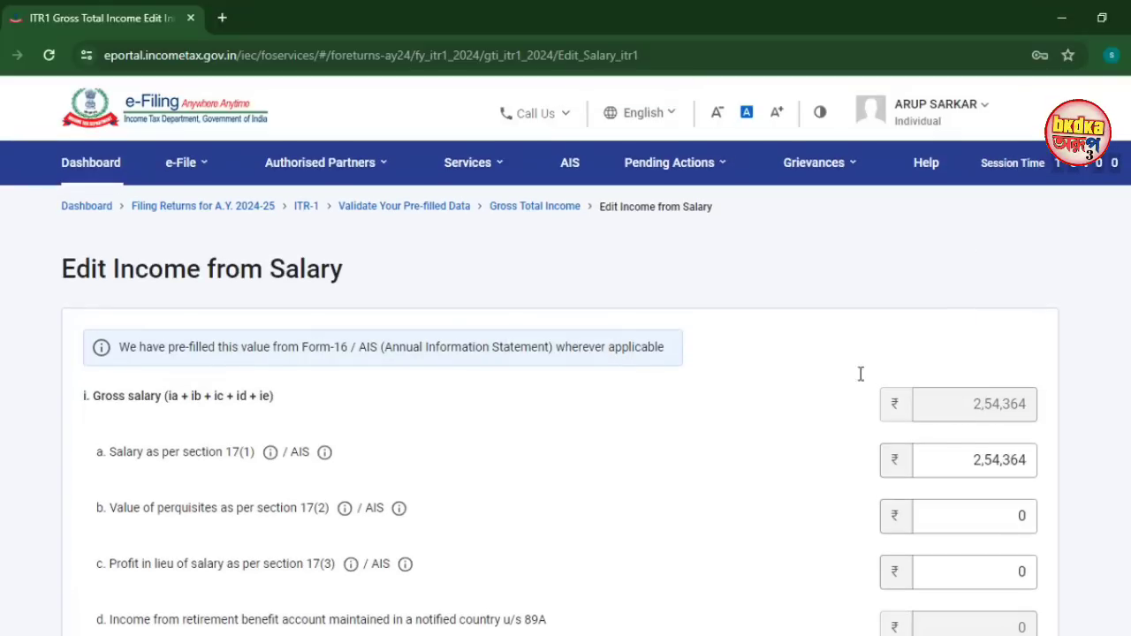
pyautogui.scroll(-3, 848, 375)
pyautogui.scroll(2, 884, 353)
pyautogui.moveTo(970, 328); pyautogui.dragTo(1115, 354)
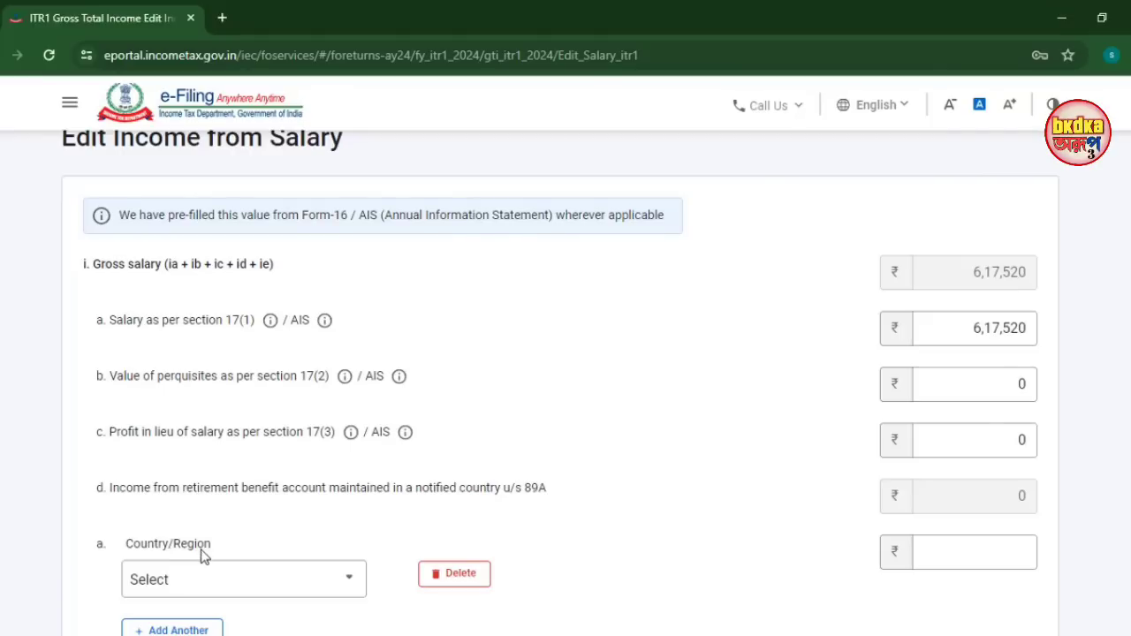
# Delete four exempt allowance rows, including the Sec 10(10) and Sec 10(13A) entries
pyautogui.click(459, 576)
pyautogui.click(699, 427)
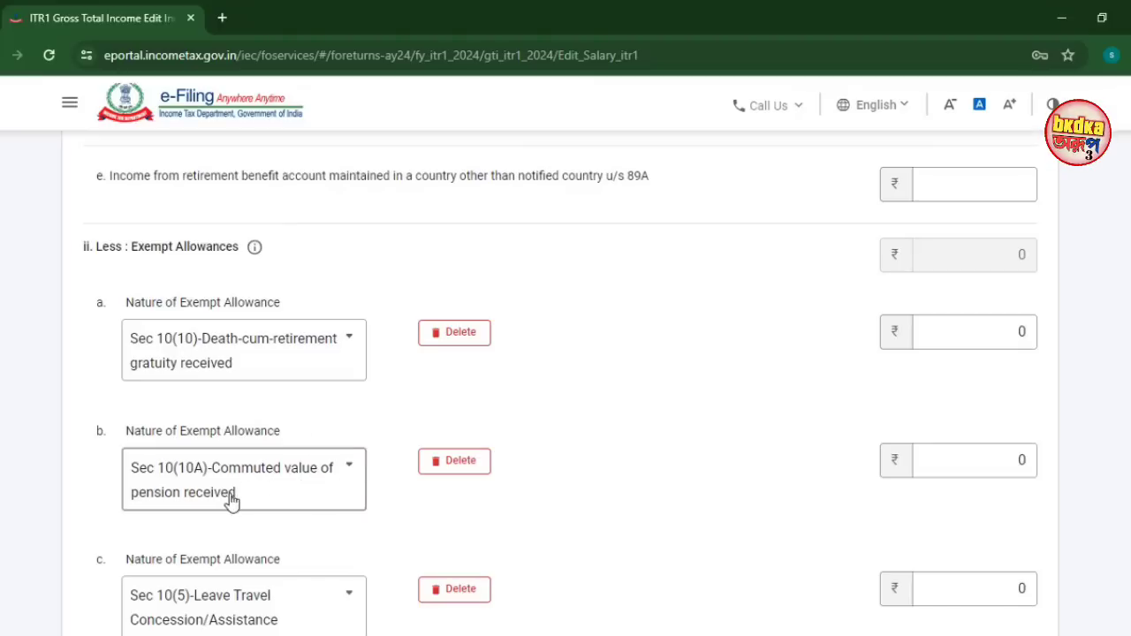
pyautogui.click(449, 338)
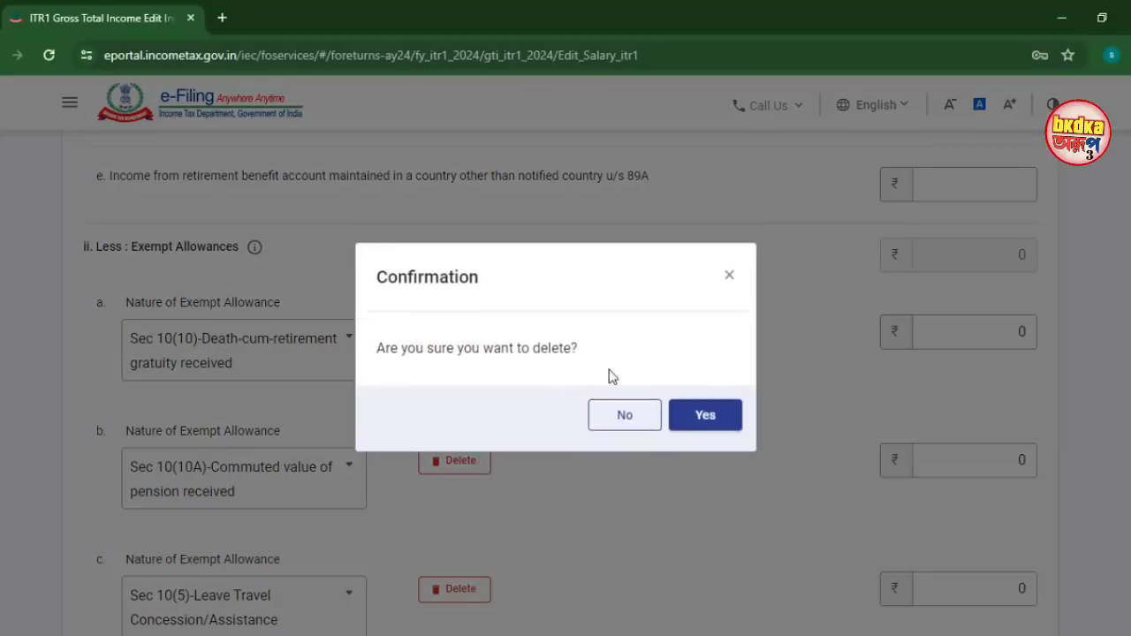
pyautogui.click(698, 427)
pyautogui.click(455, 353)
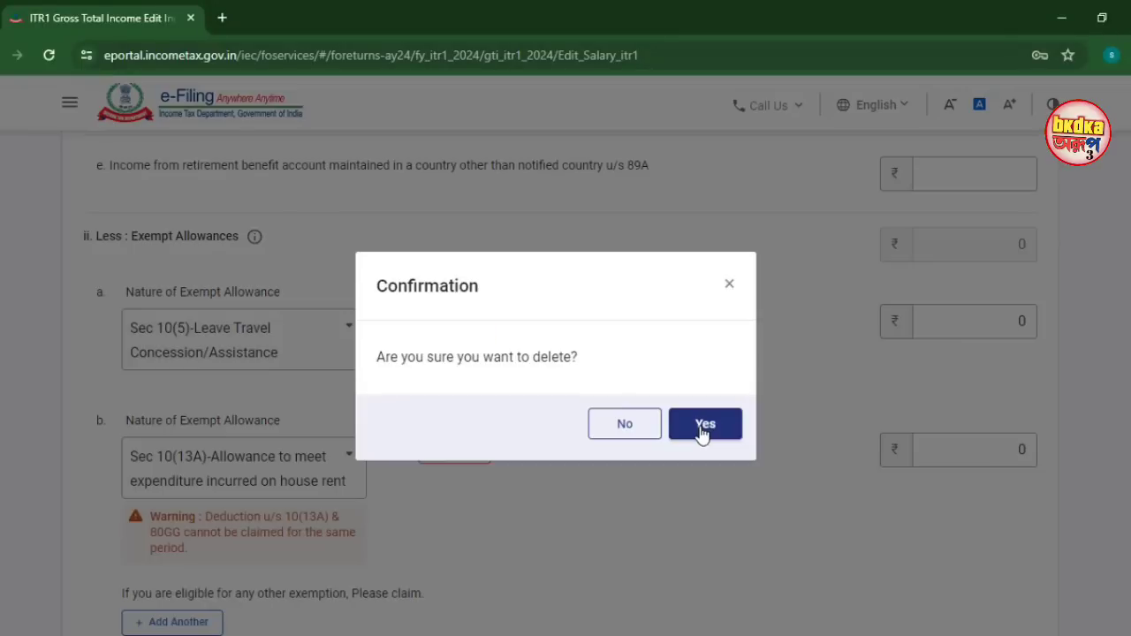
pyautogui.click(701, 429)
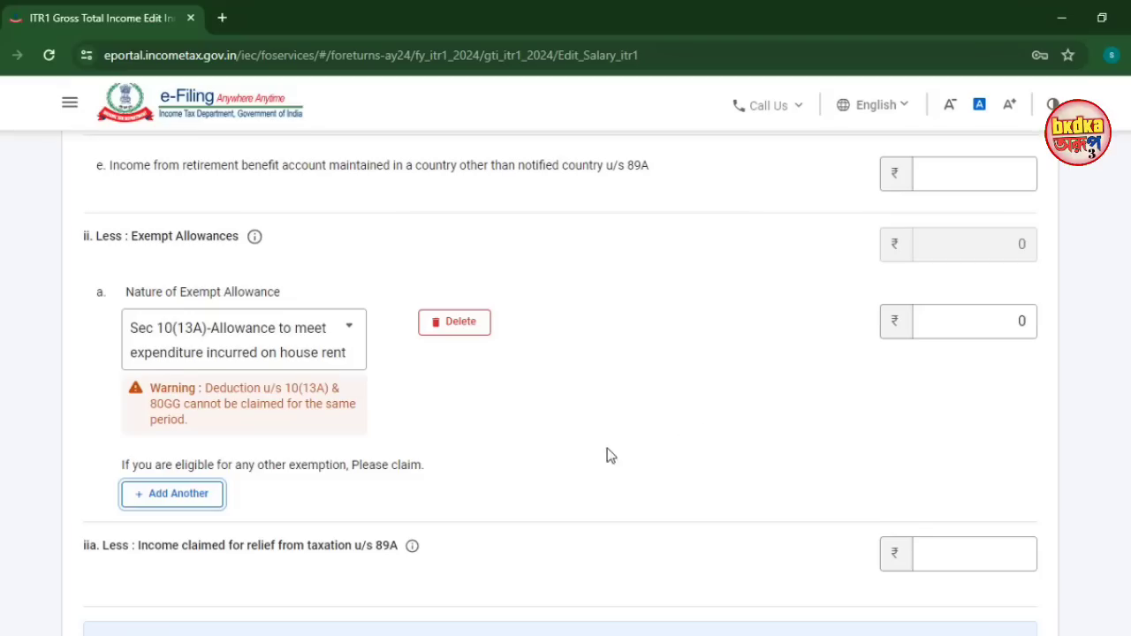
pyautogui.click(470, 333)
pyautogui.click(712, 429)
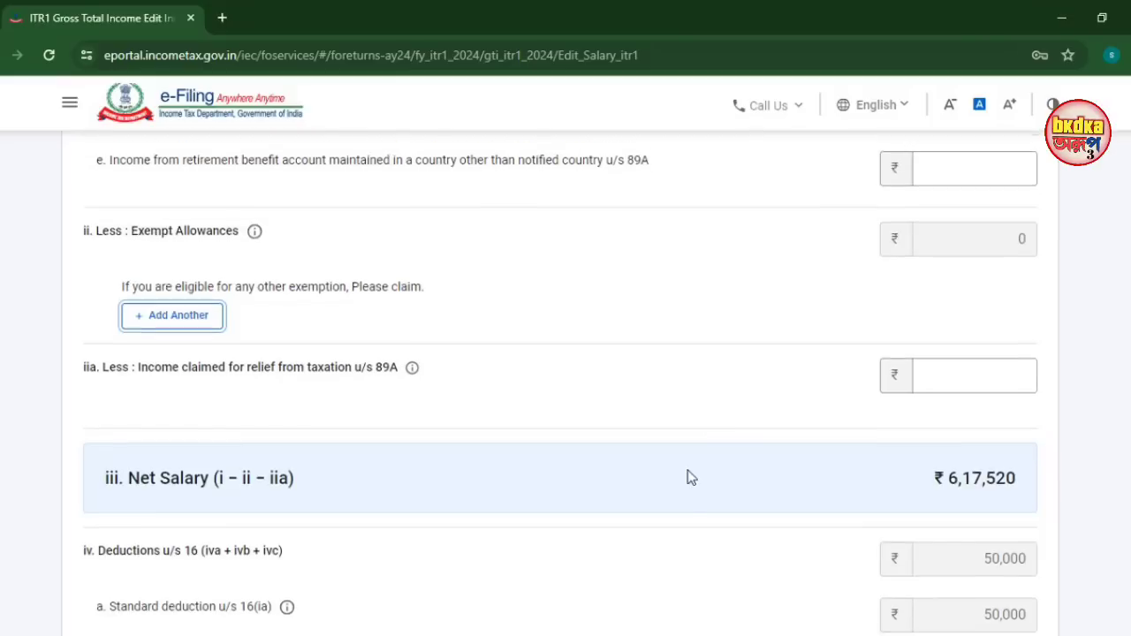
# Clear the Entertainment allowance and save professional tax u/s 16(iii) of 2600
pyautogui.scroll(-5, 687, 474)
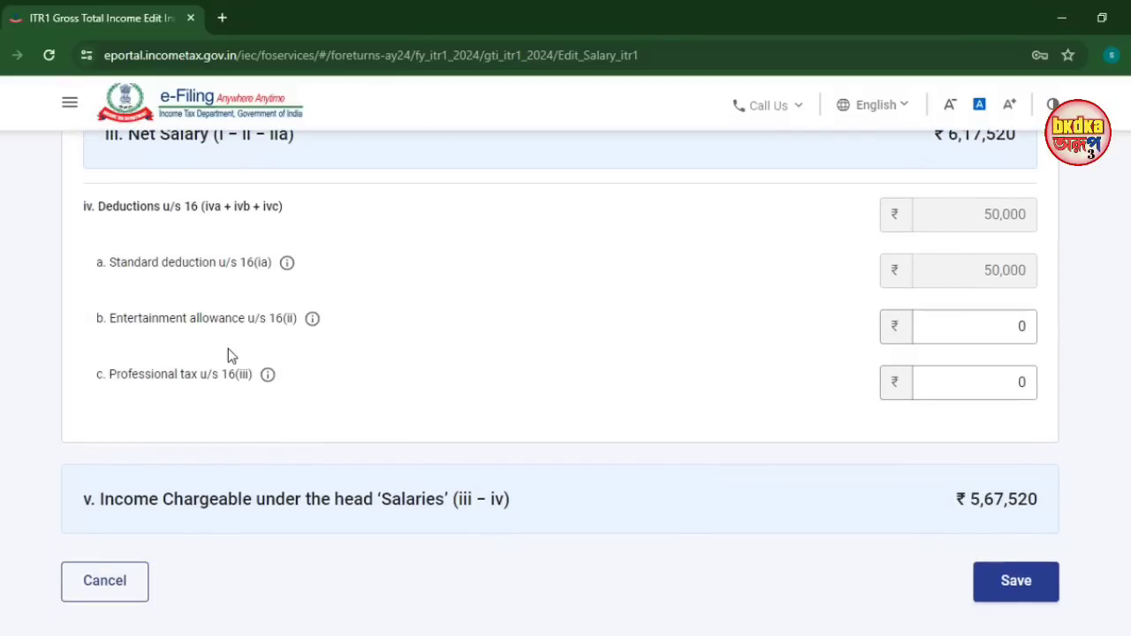
pyautogui.click(202, 334)
pyautogui.click(947, 320)
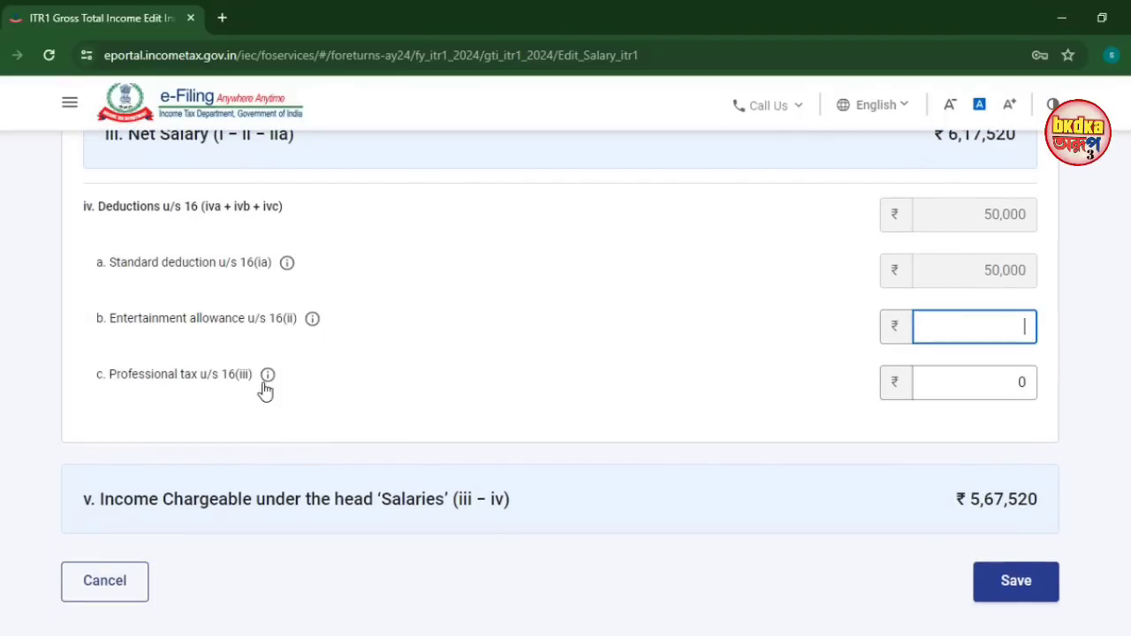
pyautogui.click(987, 381)
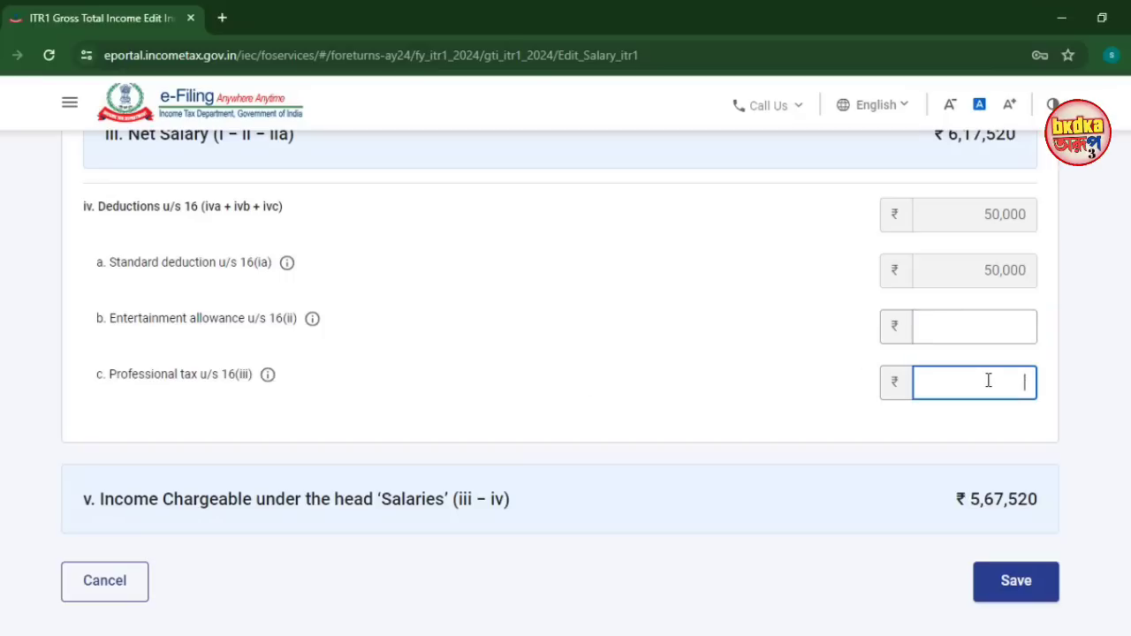
pyautogui.write('2600')
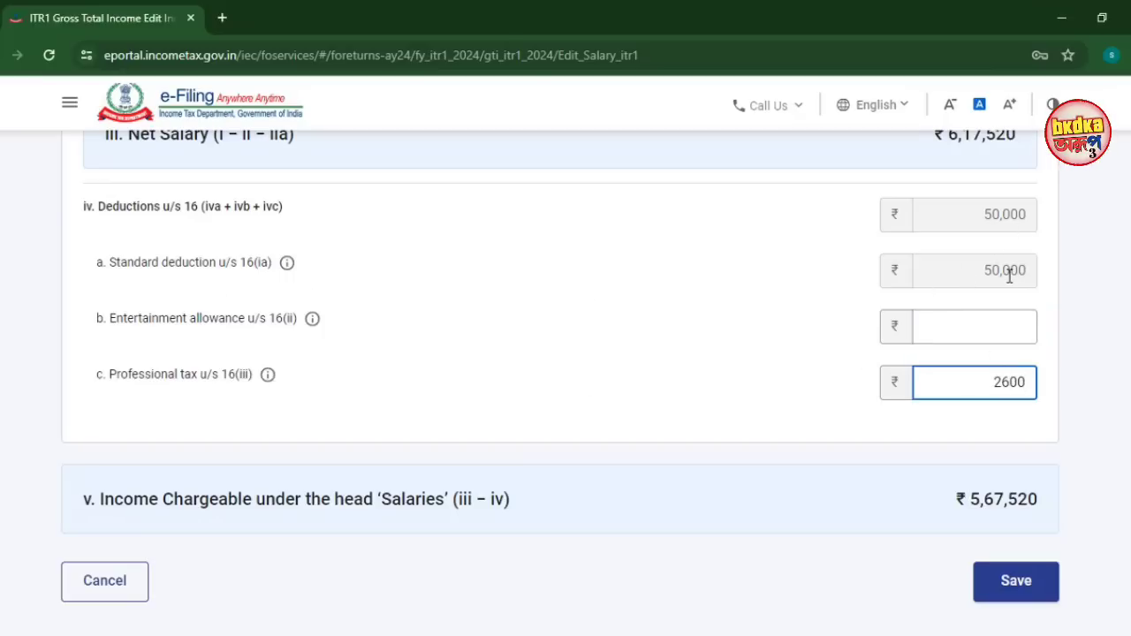
pyautogui.click(1005, 587)
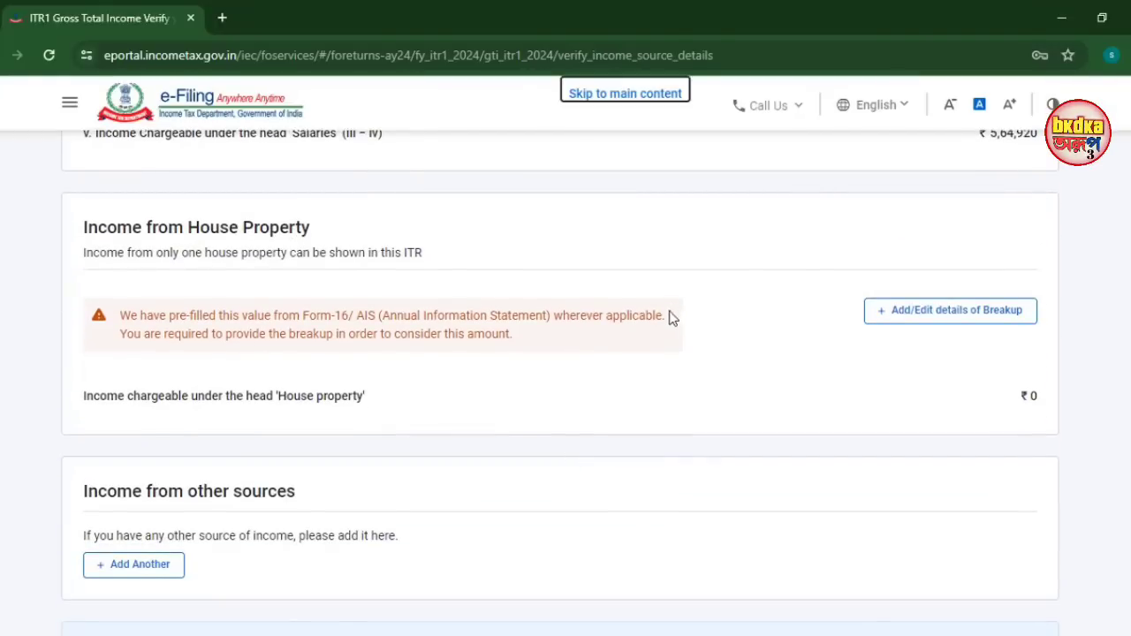
pyautogui.click(930, 324)
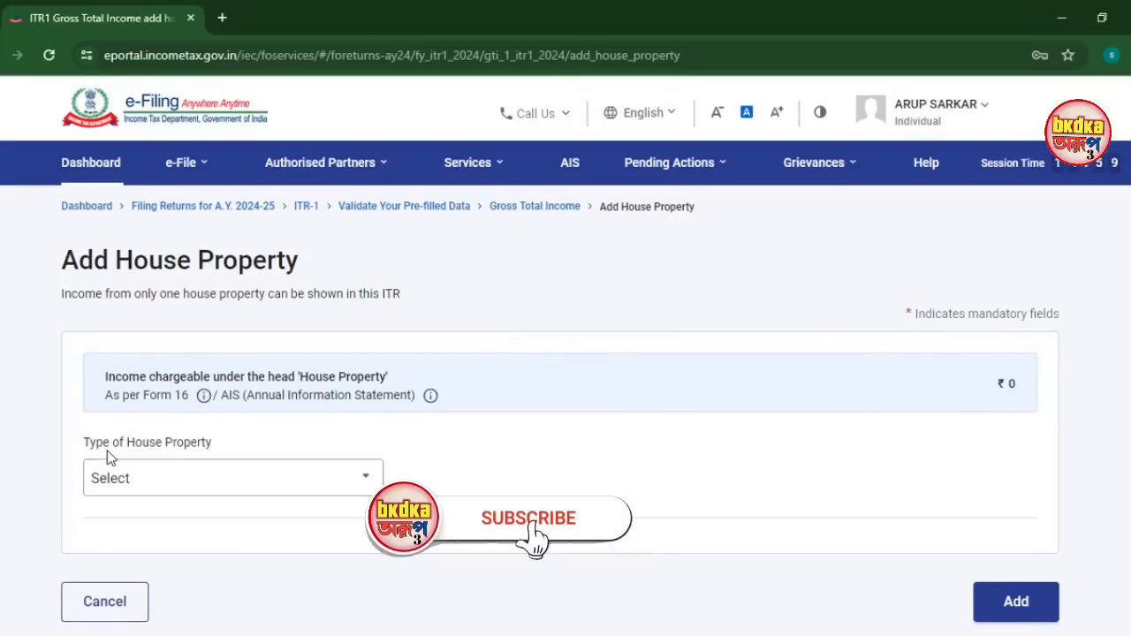
pyautogui.click(245, 478)
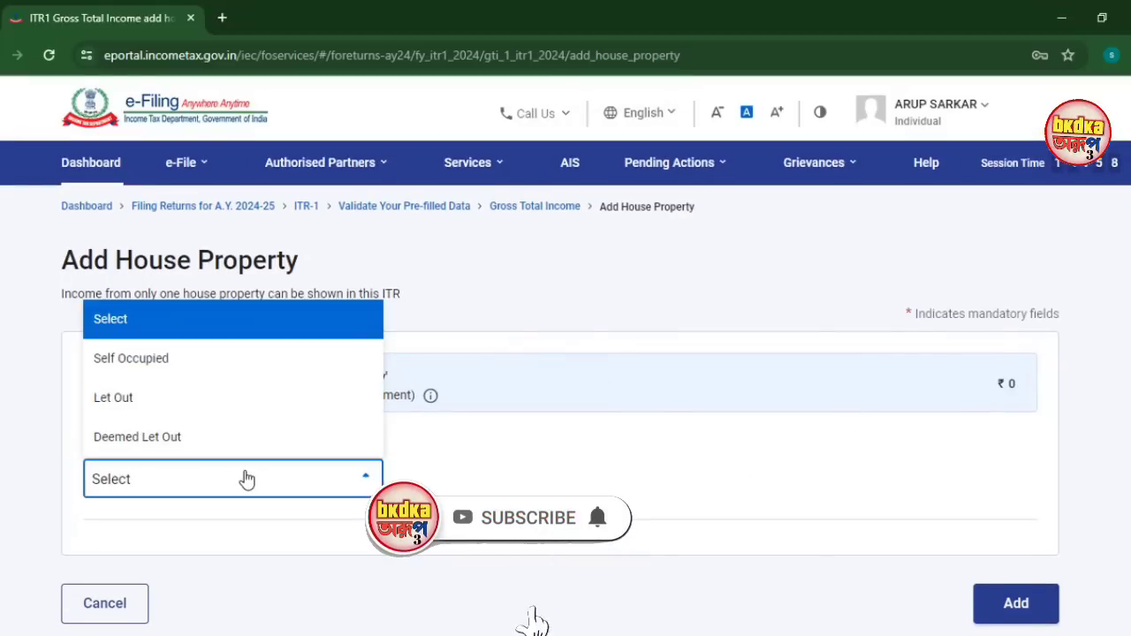
pyautogui.click(155, 376)
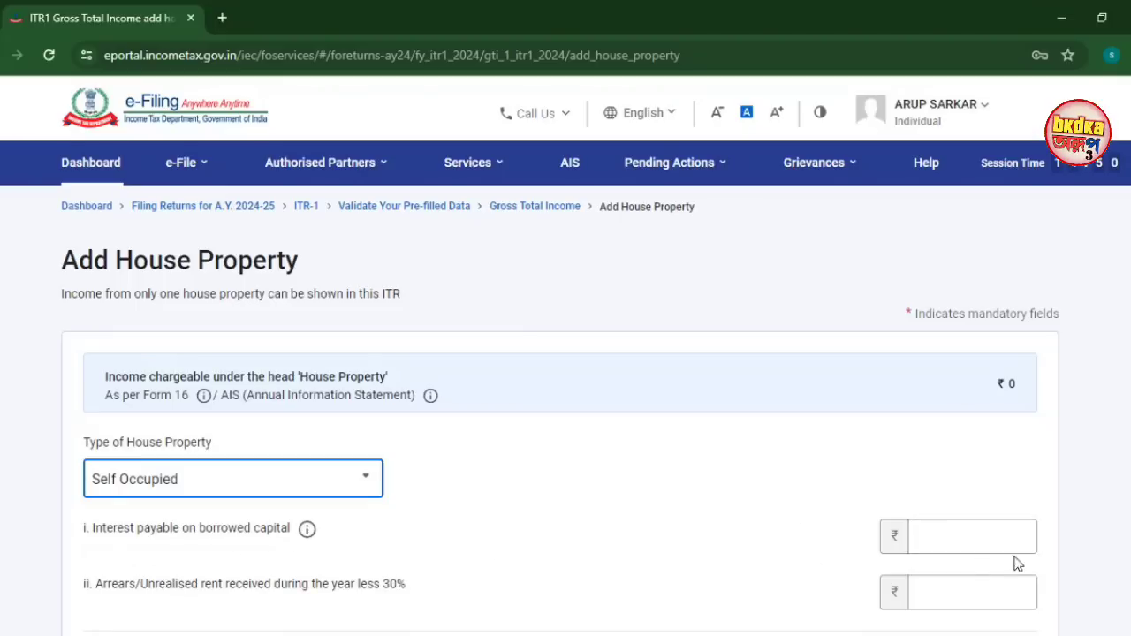
pyautogui.click(953, 539)
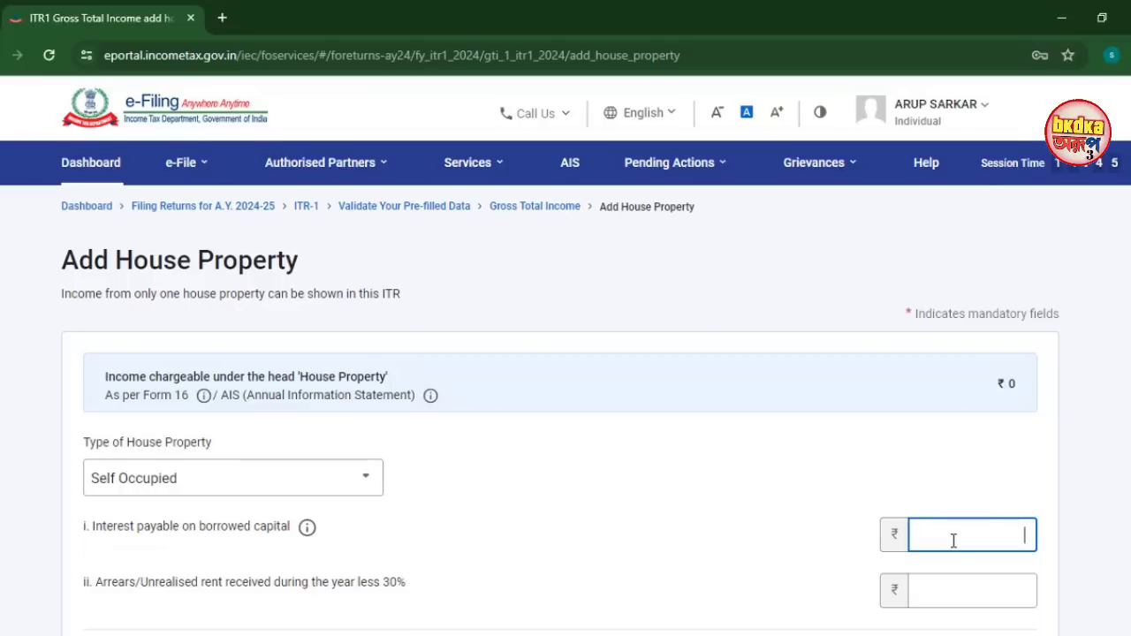
pyautogui.scroll(-3, 714, 460)
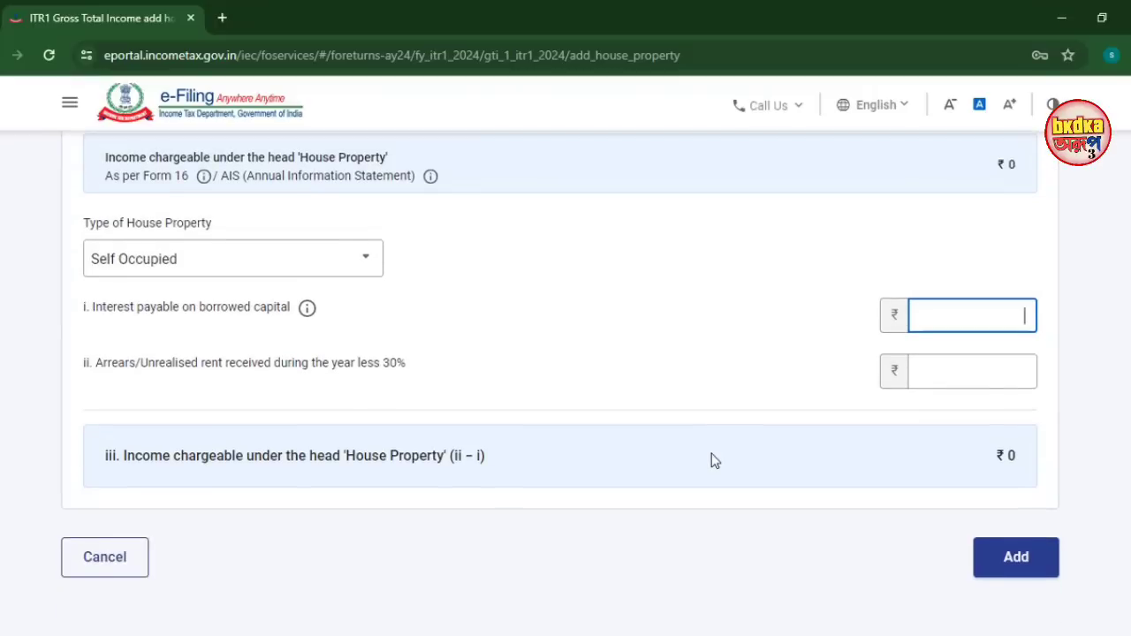
pyautogui.click(104, 557)
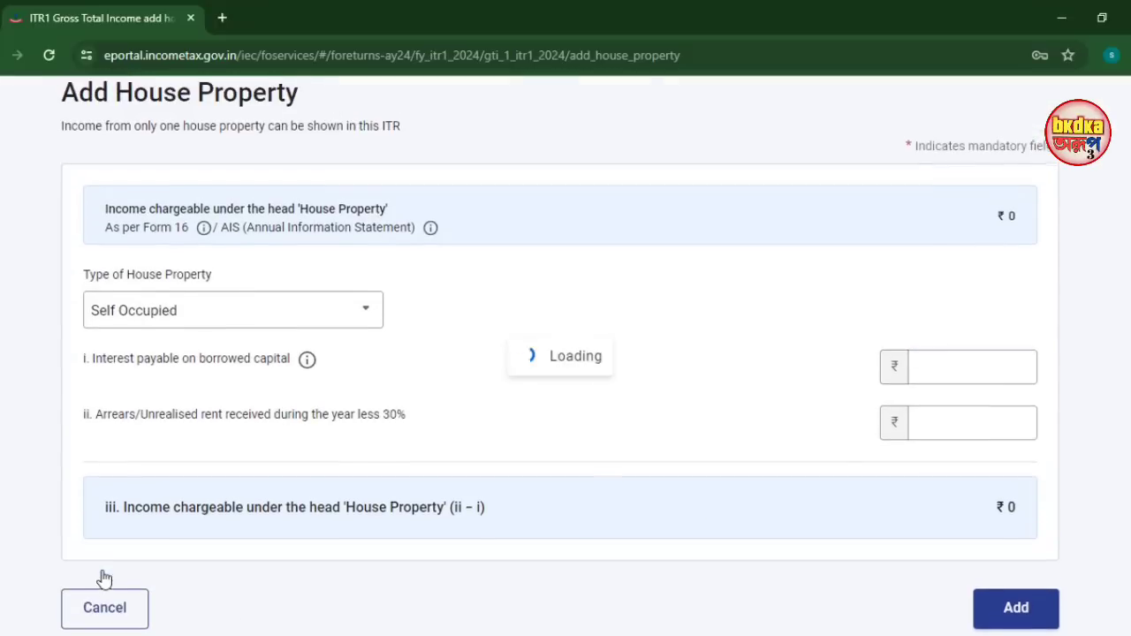
pyautogui.scroll(-10, 184, 542)
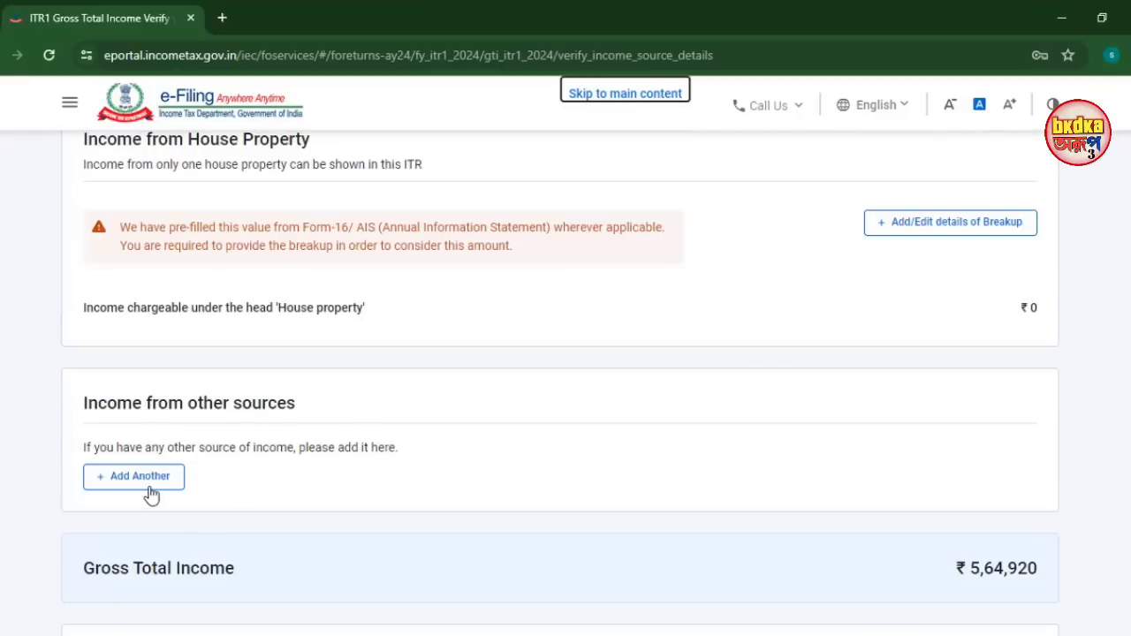
# Add ₹900 savings bank interest under other sources, bringing Gross Total Income to ₹5,65,820
pyautogui.click(147, 486)
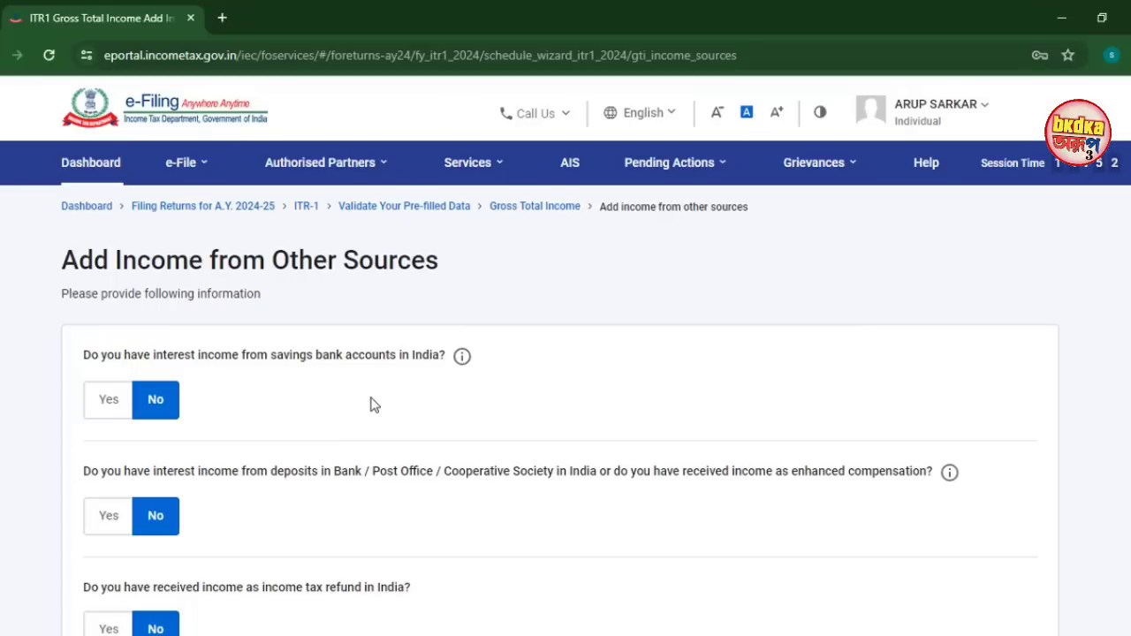
pyautogui.click(110, 401)
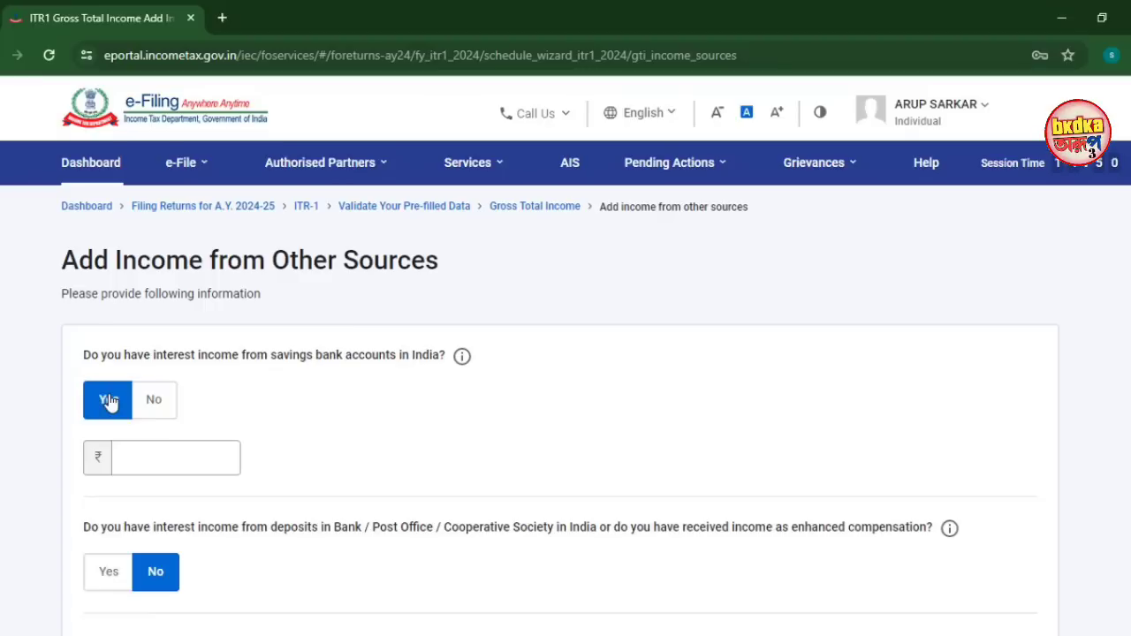
pyautogui.click(160, 449)
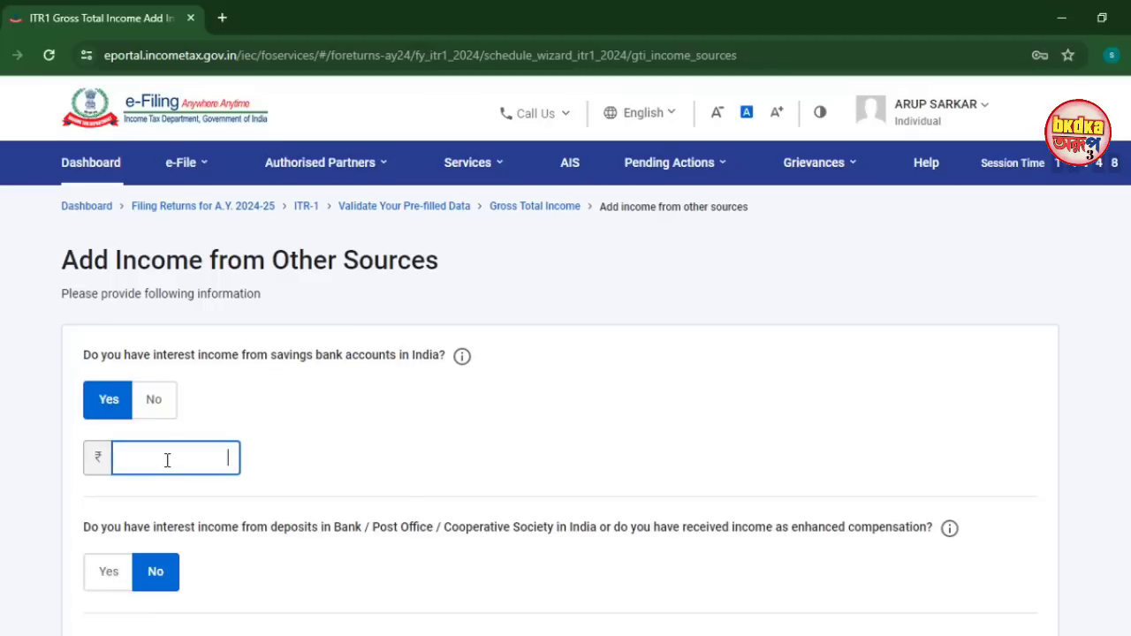
pyautogui.click(259, 565)
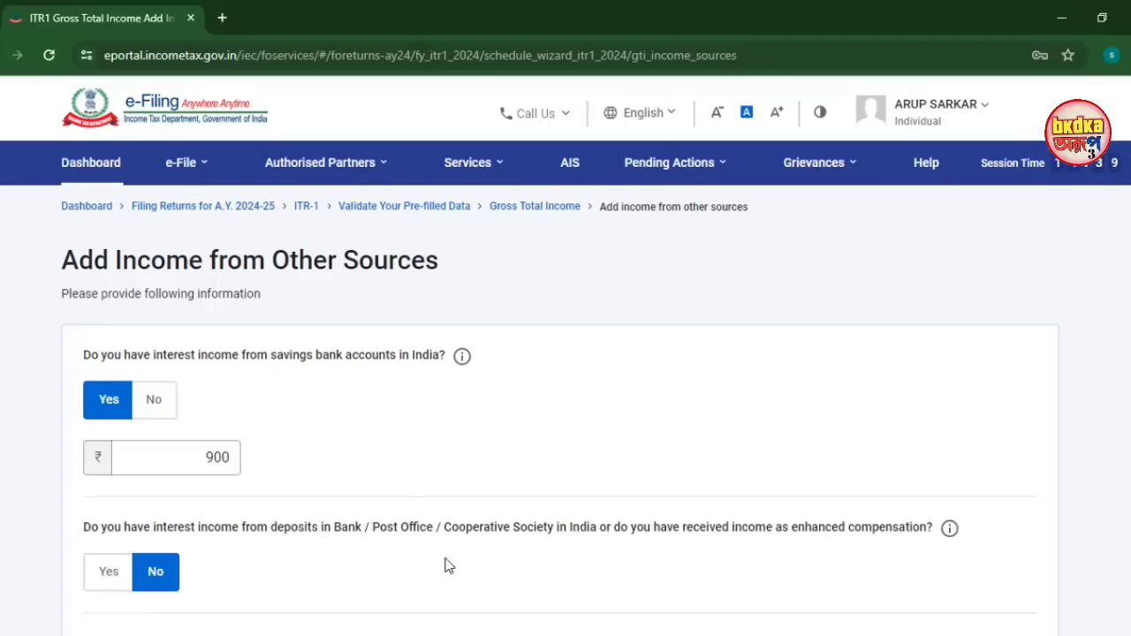
pyautogui.scroll(-3, 710, 560)
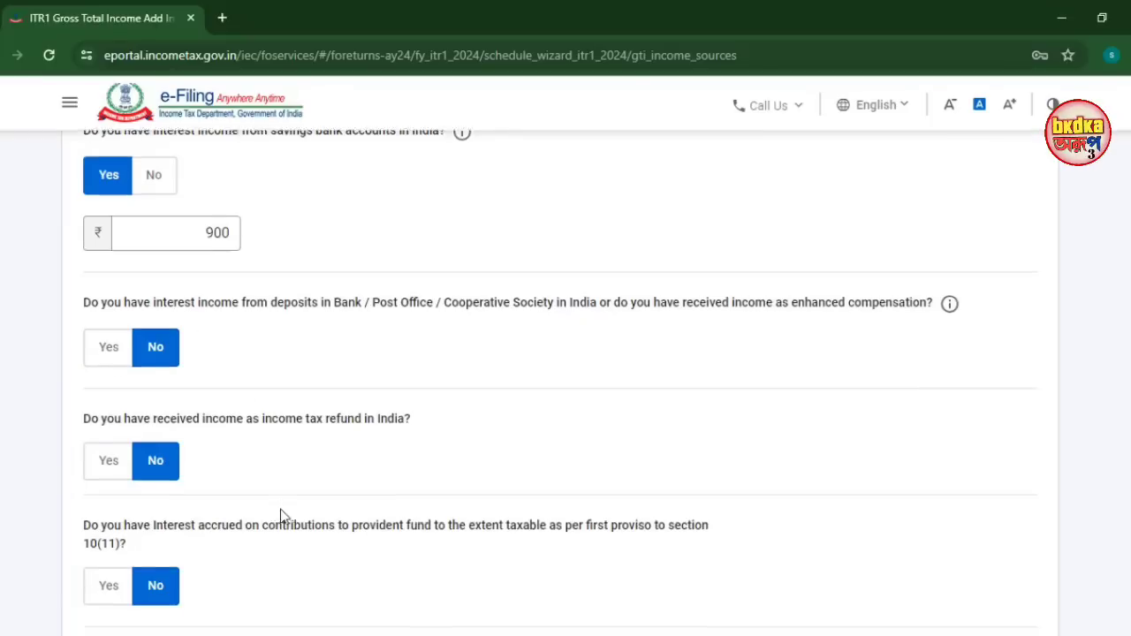
pyautogui.scroll(-6, 280, 513)
pyautogui.scroll(-4, 262, 501)
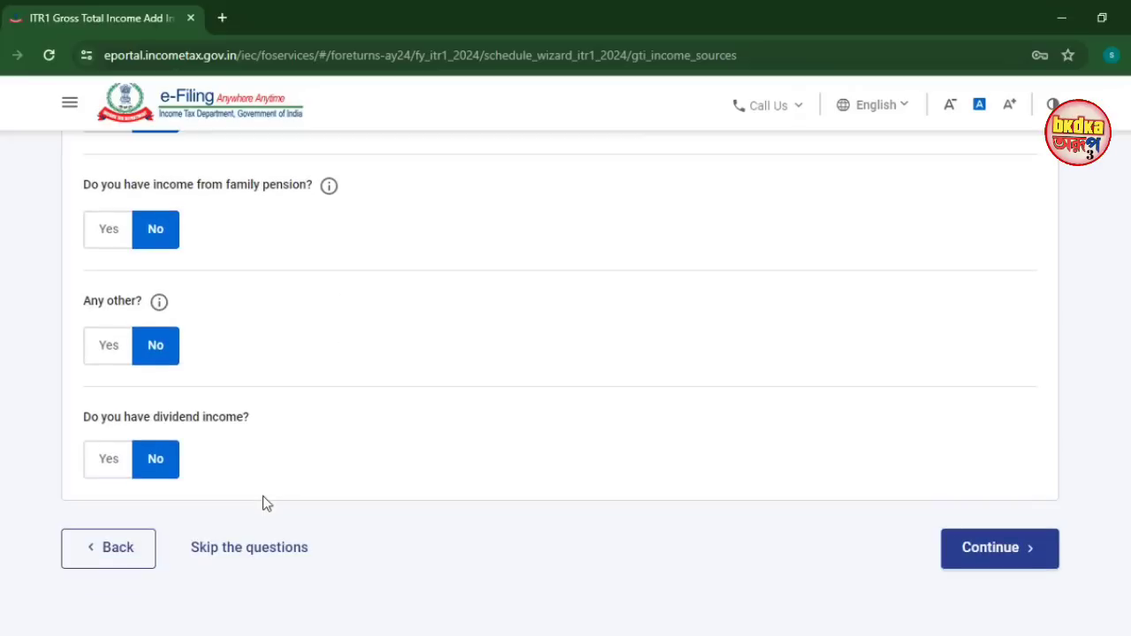
pyautogui.click(980, 552)
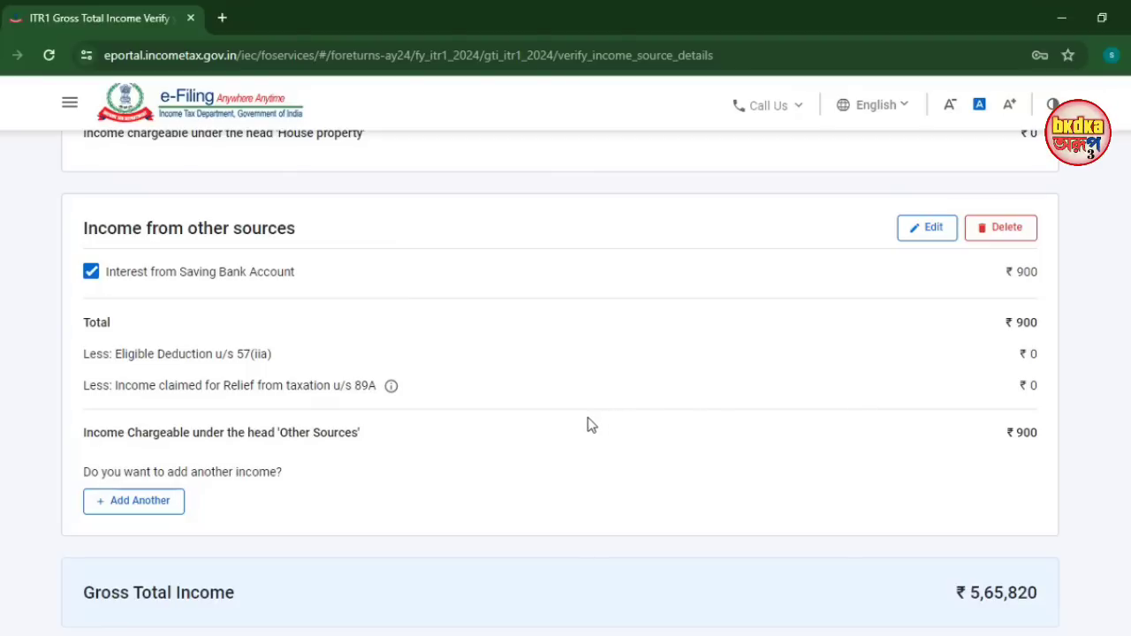
# Back out of adding exempt income and confirm the ₹5,65,820 gross total income
pyautogui.scroll(-2, 482, 426)
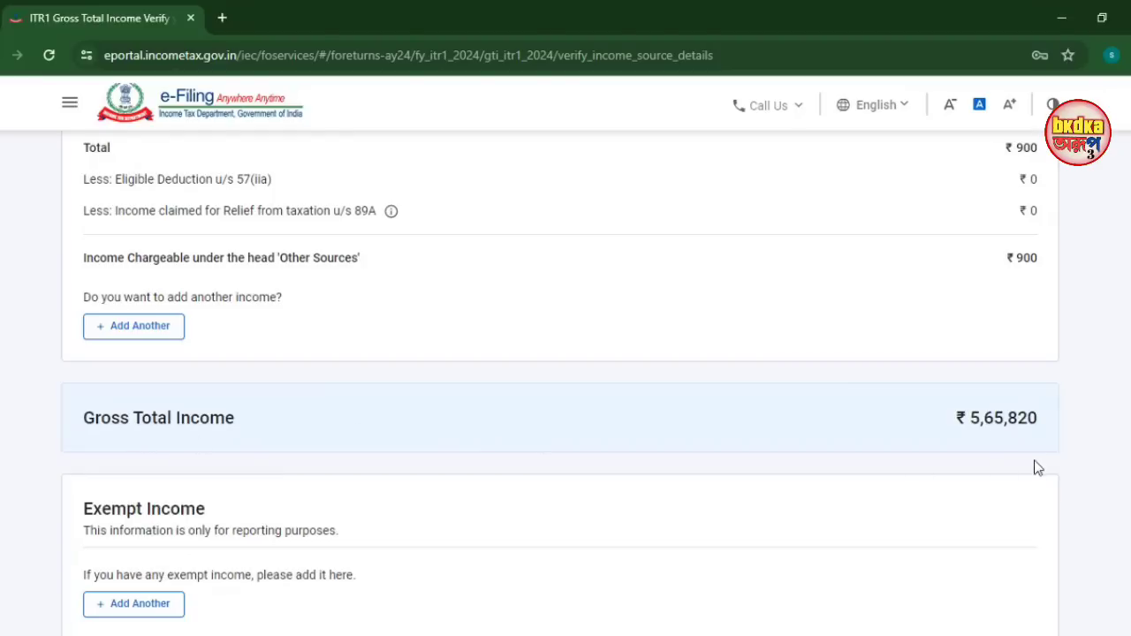
pyautogui.scroll(-3, 253, 396)
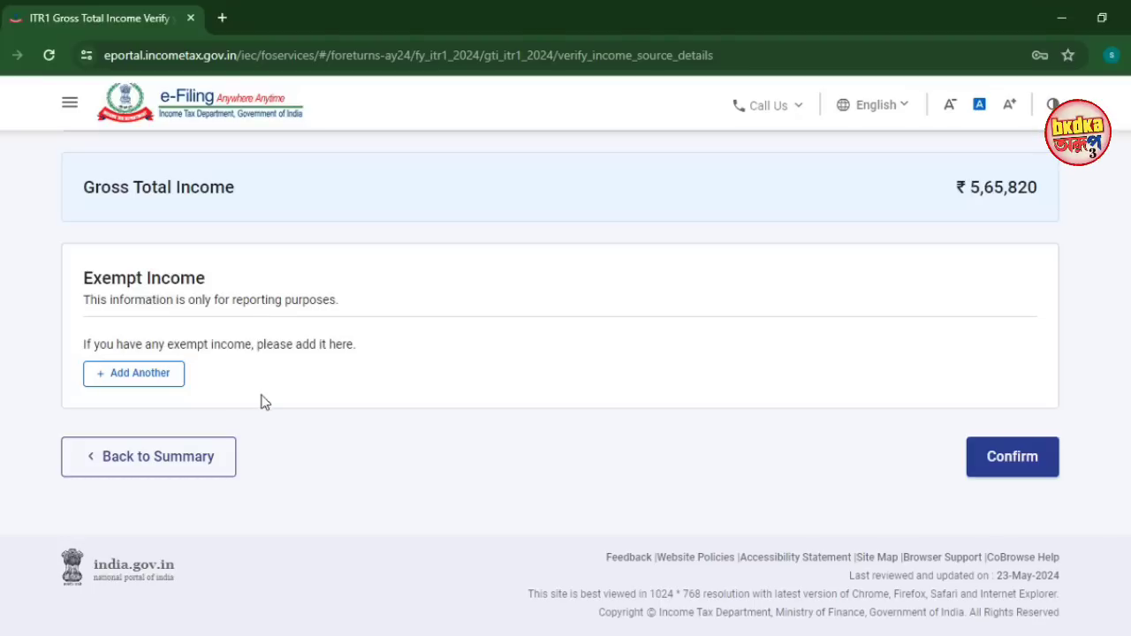
pyautogui.click(135, 378)
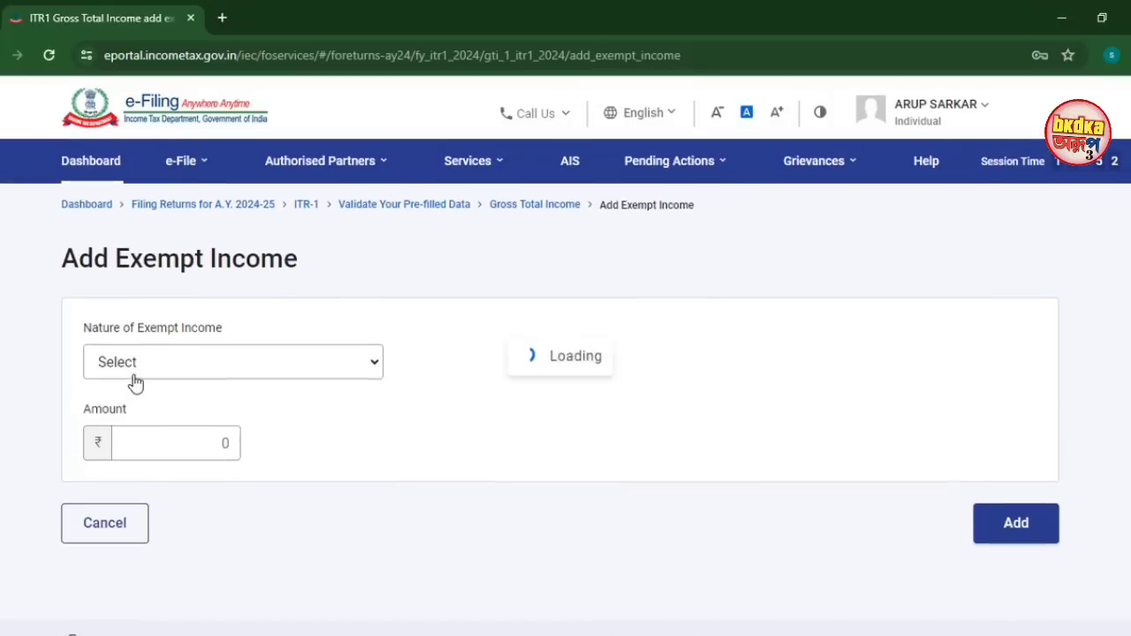
pyautogui.click(164, 370)
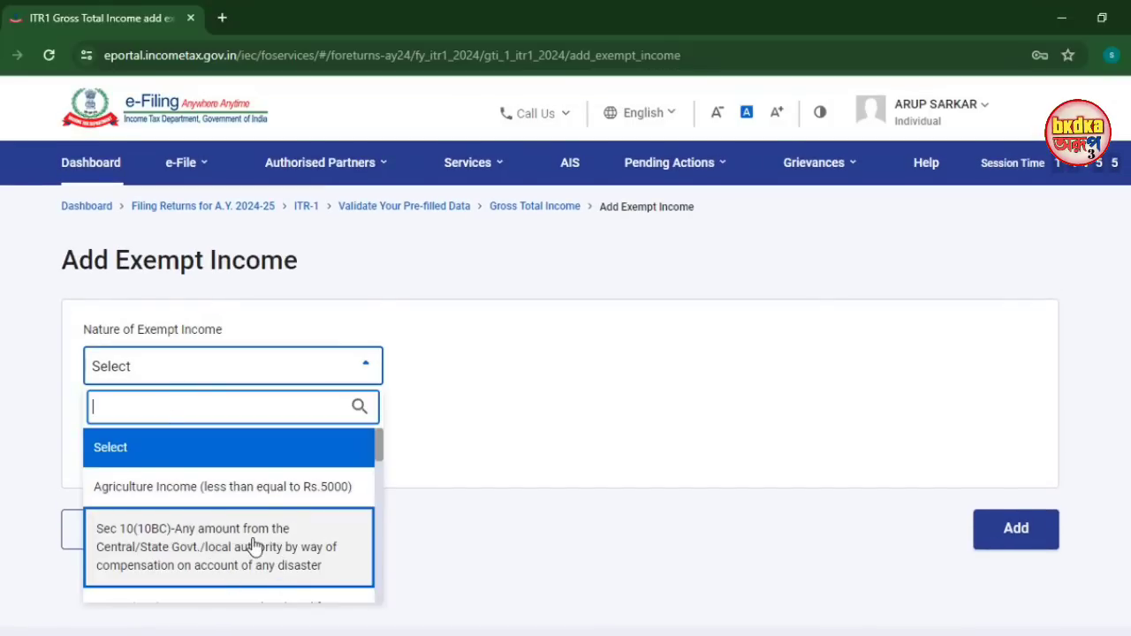
pyautogui.click(446, 428)
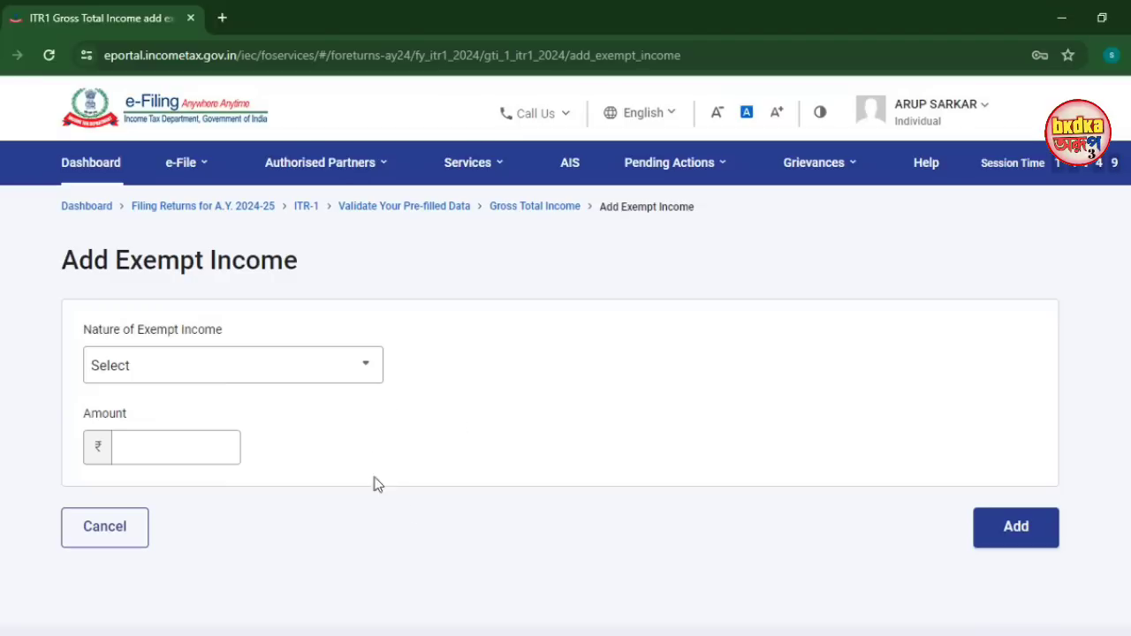
pyautogui.click(124, 528)
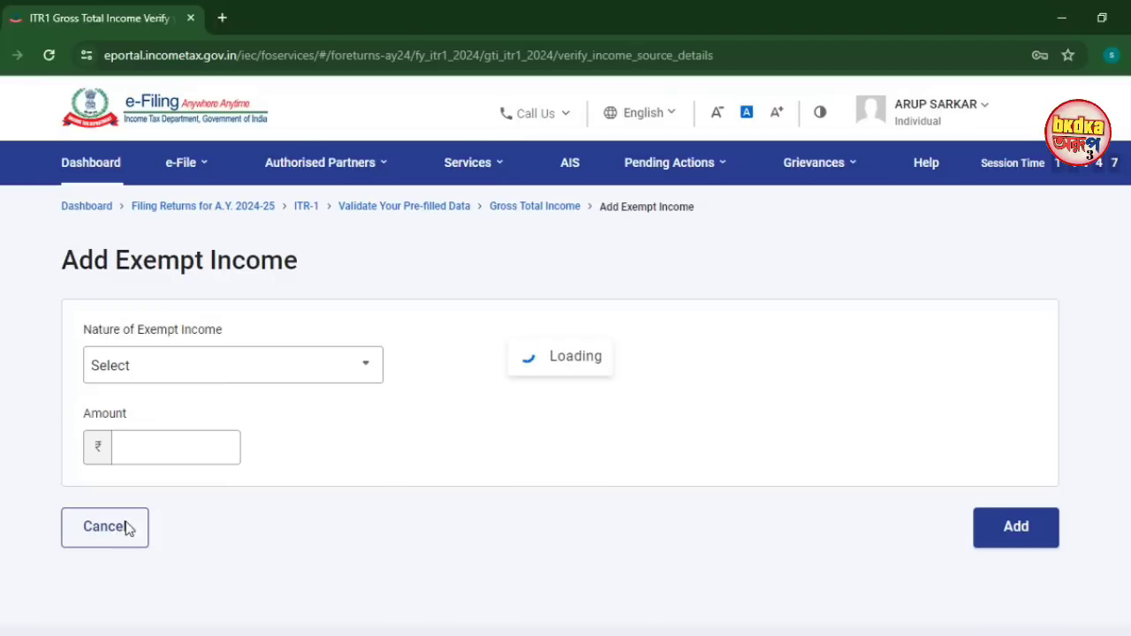
pyautogui.scroll(-15, 427, 508)
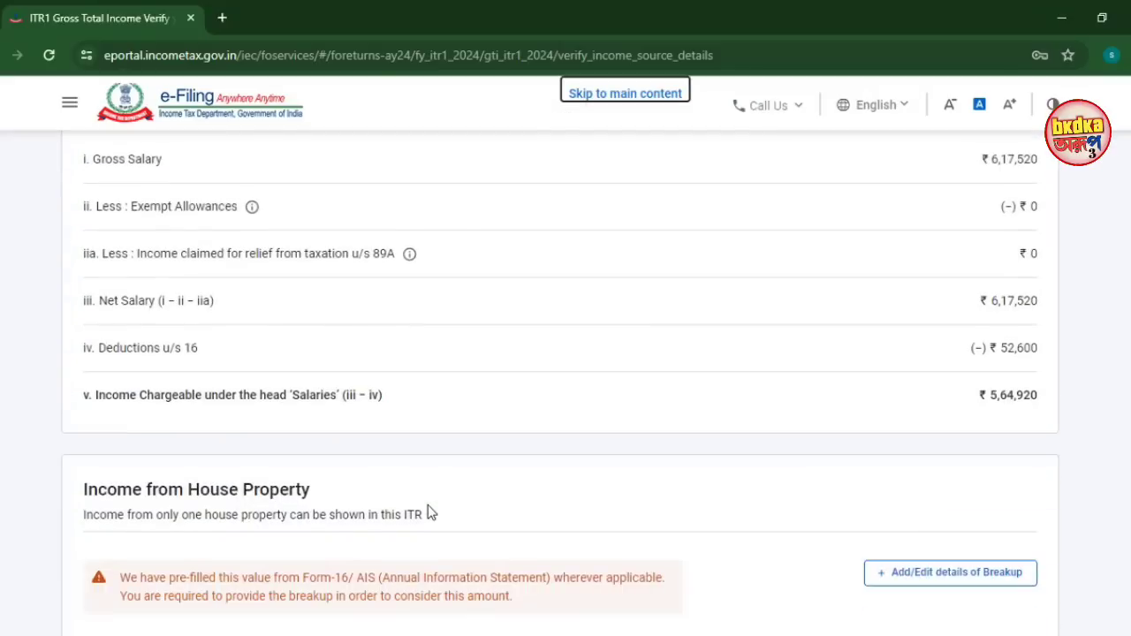
pyautogui.click(1016, 458)
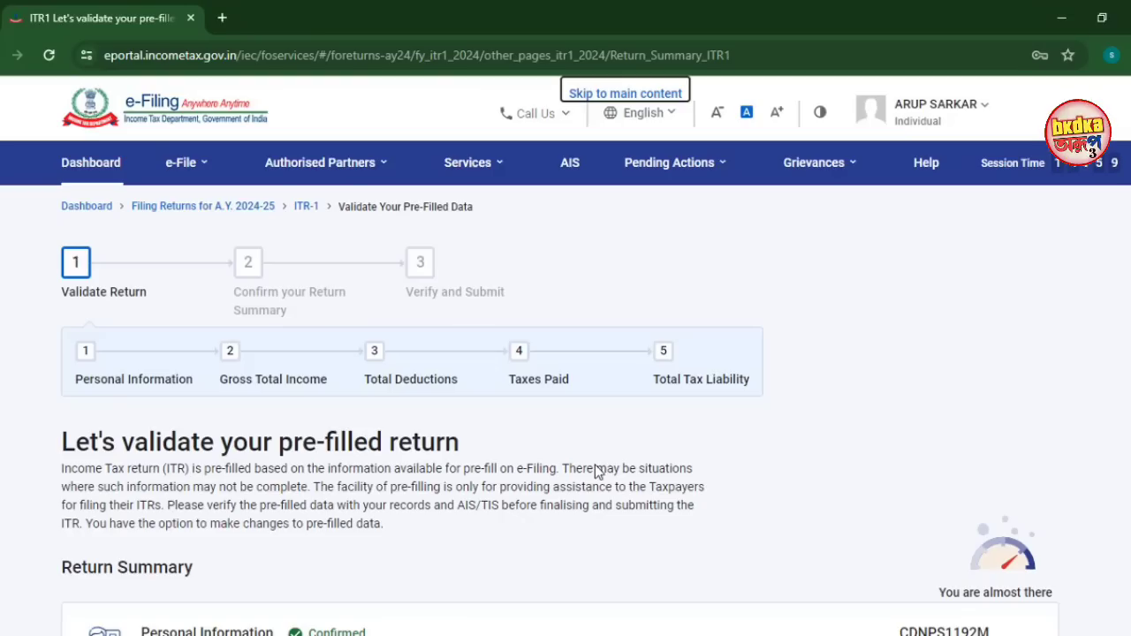
# Open the Total Deductions card and scroll through the deduction eligibility questions
pyautogui.scroll(-5, 596, 473)
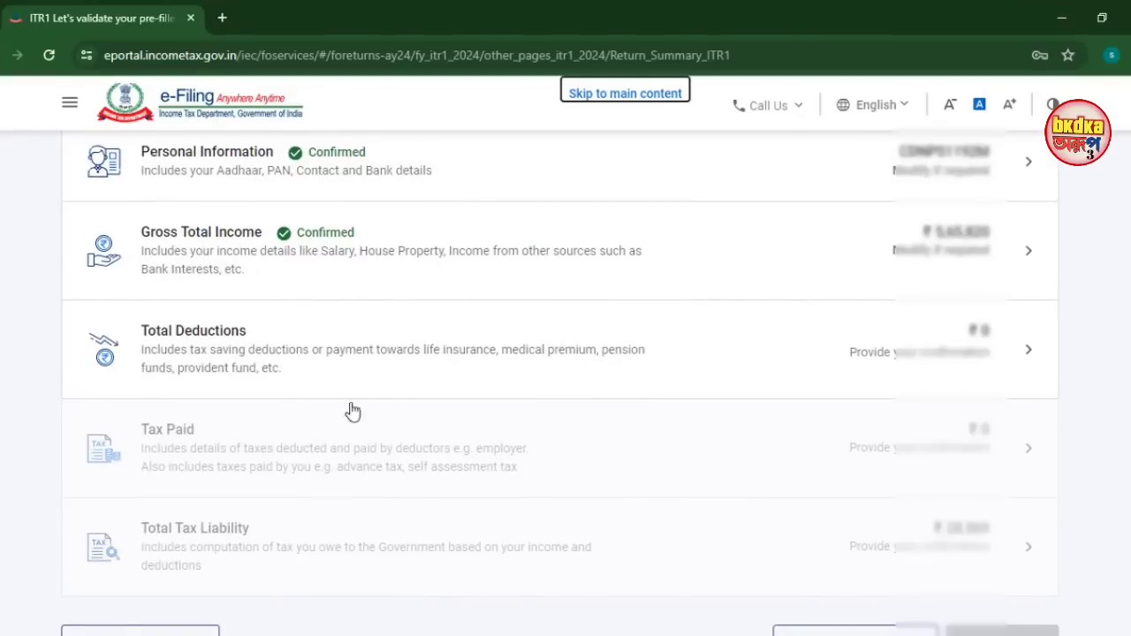
pyautogui.click(217, 351)
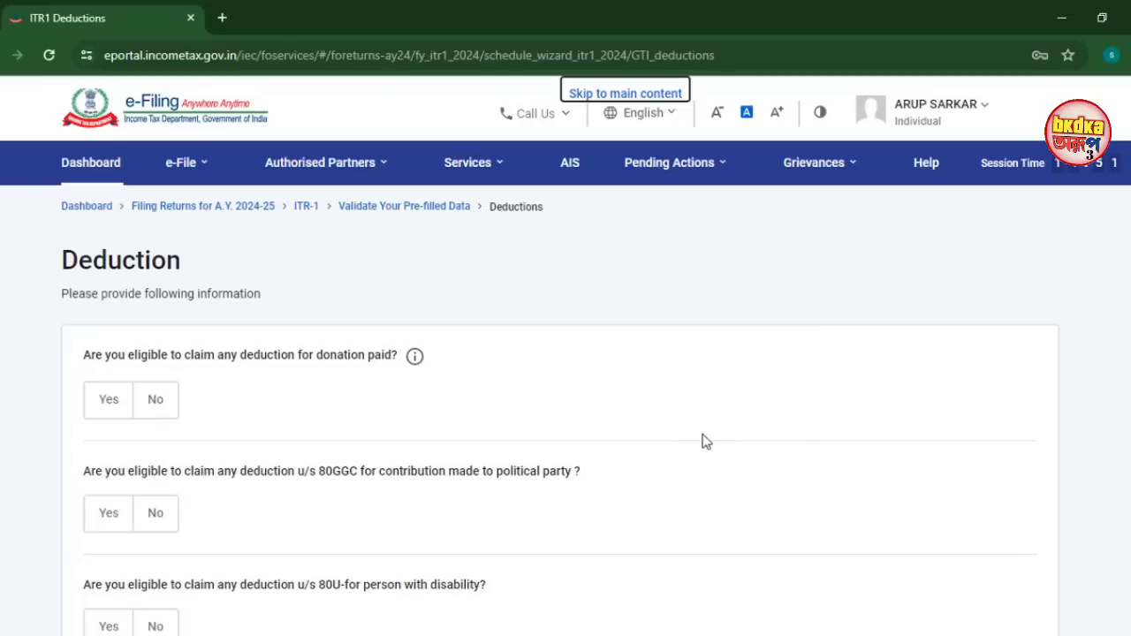
pyautogui.scroll(-5, 595, 507)
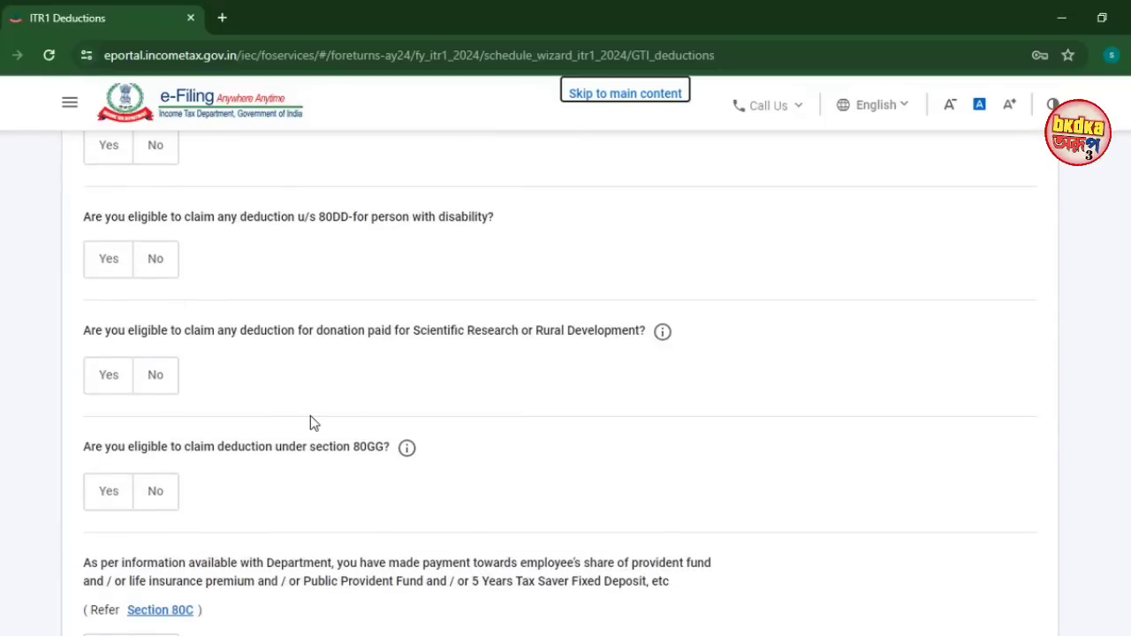
pyautogui.scroll(-2, 310, 423)
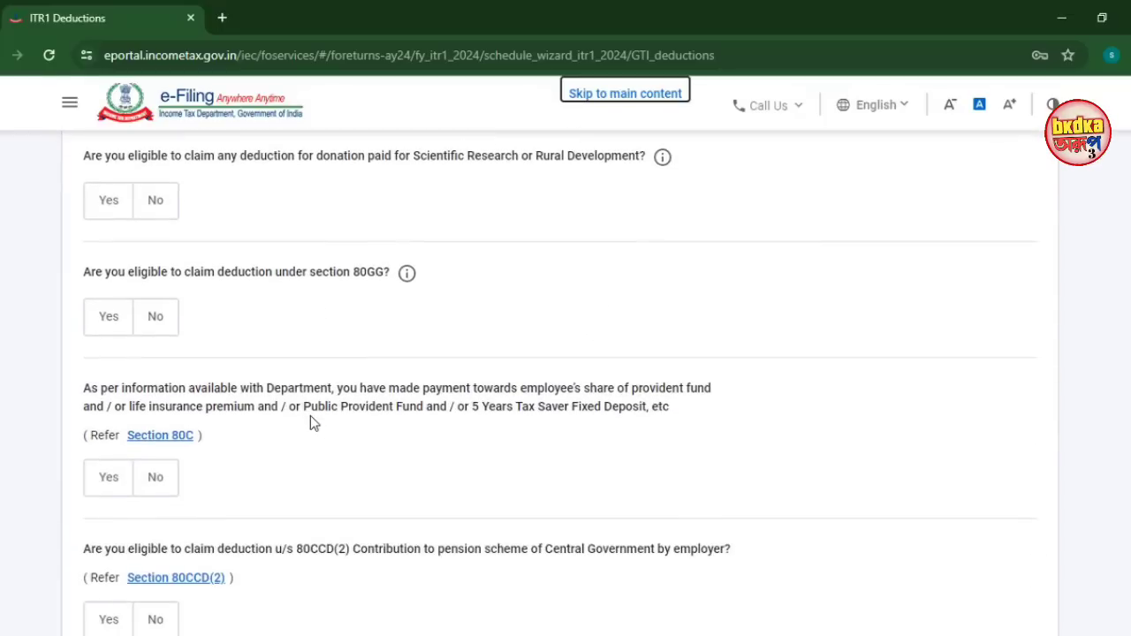
# Answer No to the section 80GG and scientific research deduction questions
pyautogui.click(156, 316)
pyautogui.click(148, 196)
pyautogui.scroll(-3, 457, 340)
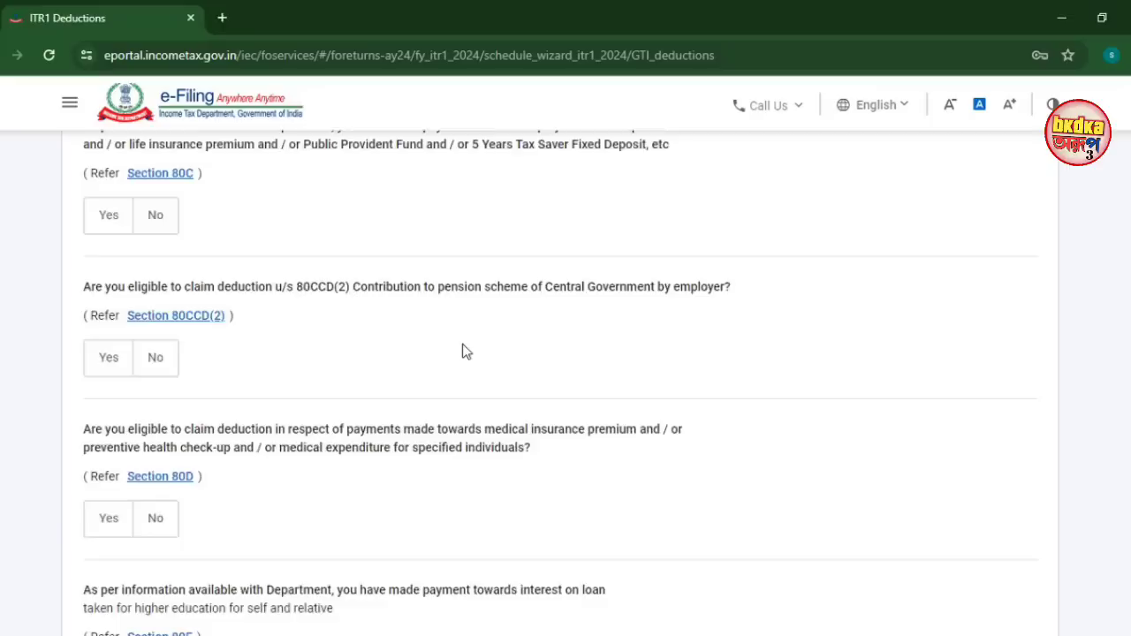
pyautogui.scroll(1, 462, 351)
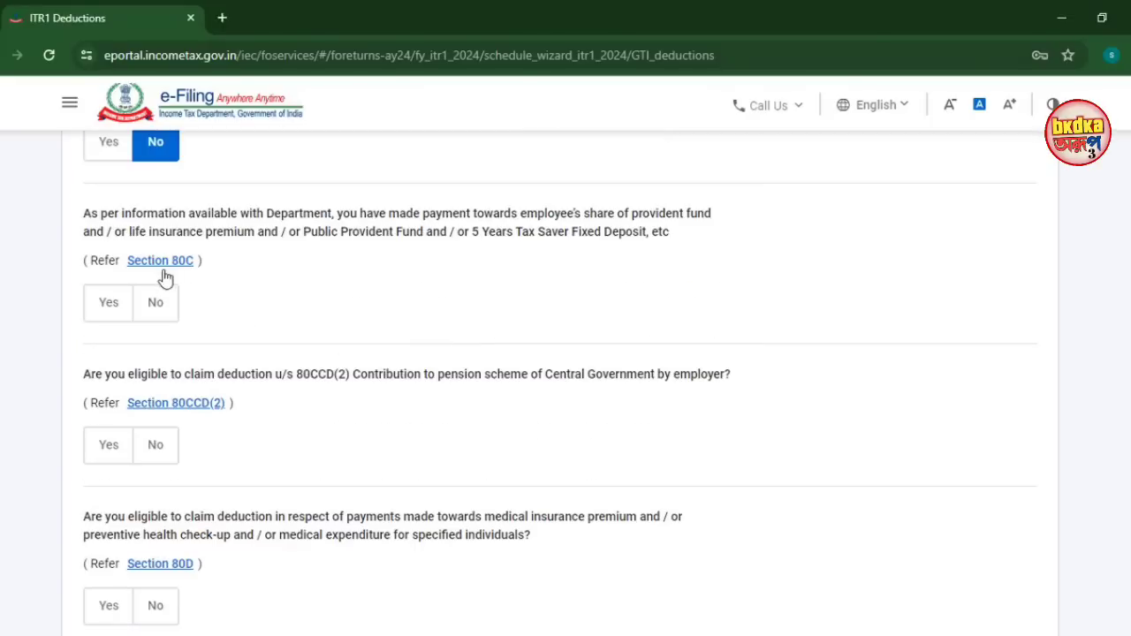
# Claim ₹1,21,748 under Section 80C
pyautogui.click(110, 304)
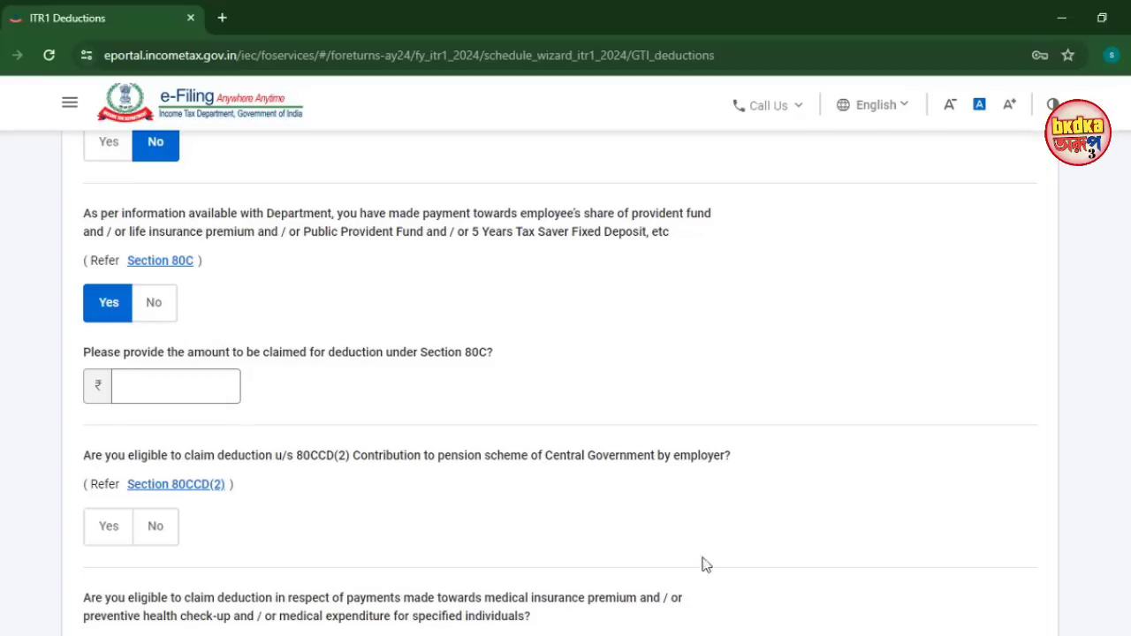
pyautogui.write('121748')
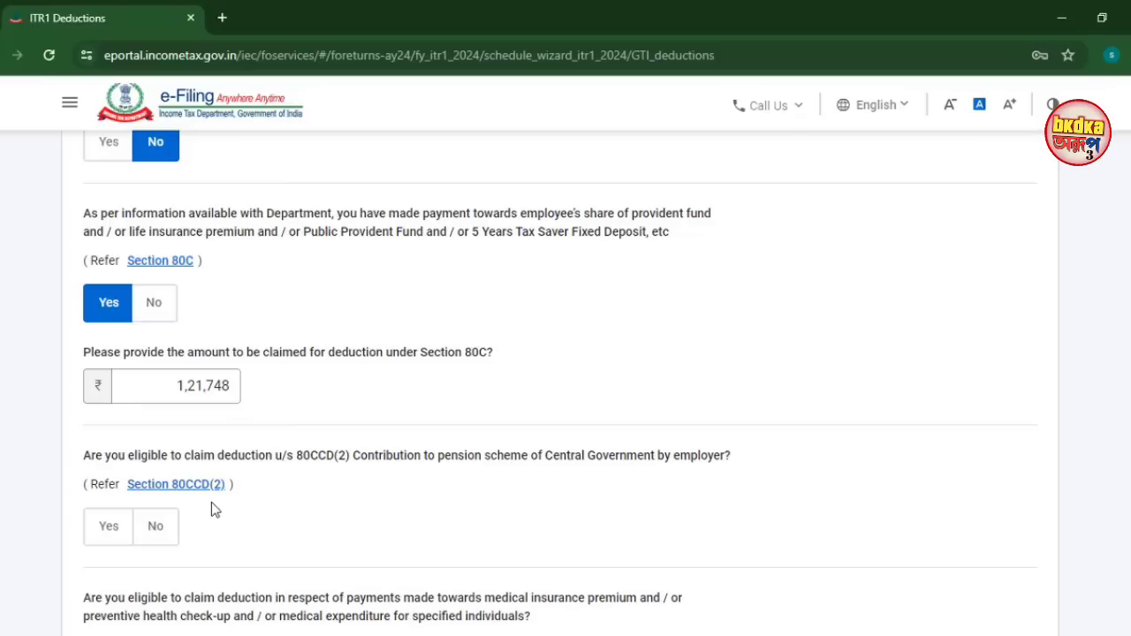
pyautogui.scroll(-1, 233, 528)
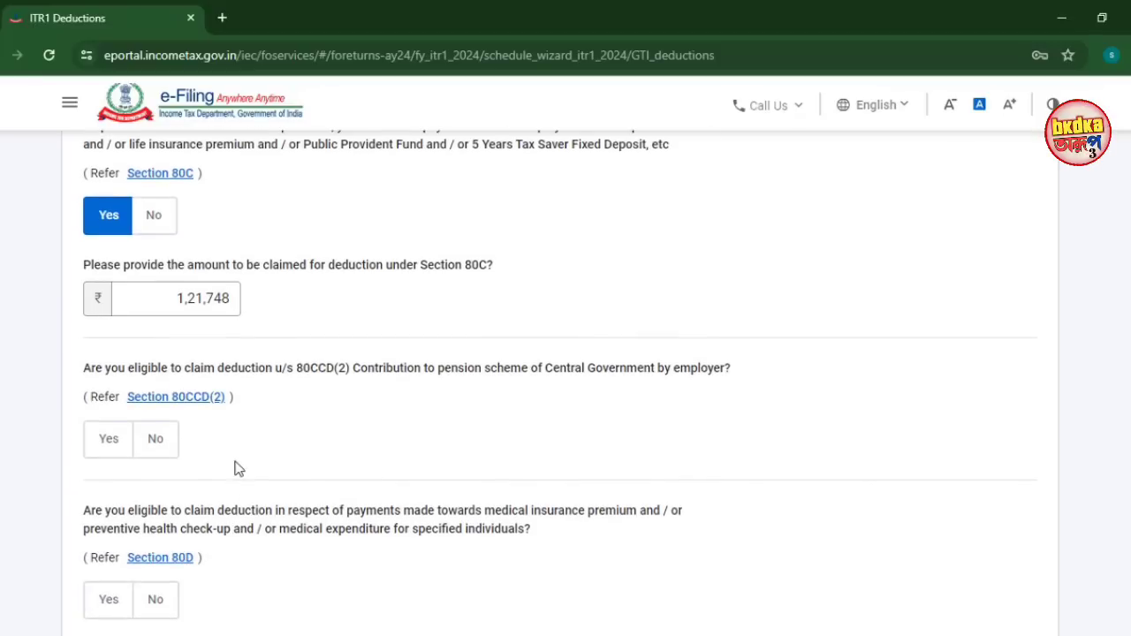
pyautogui.scroll(-1, 235, 469)
# Answer No to 80CCD(2) and Yes to the 80TTA savings bank interest deduction
pyautogui.click(169, 371)
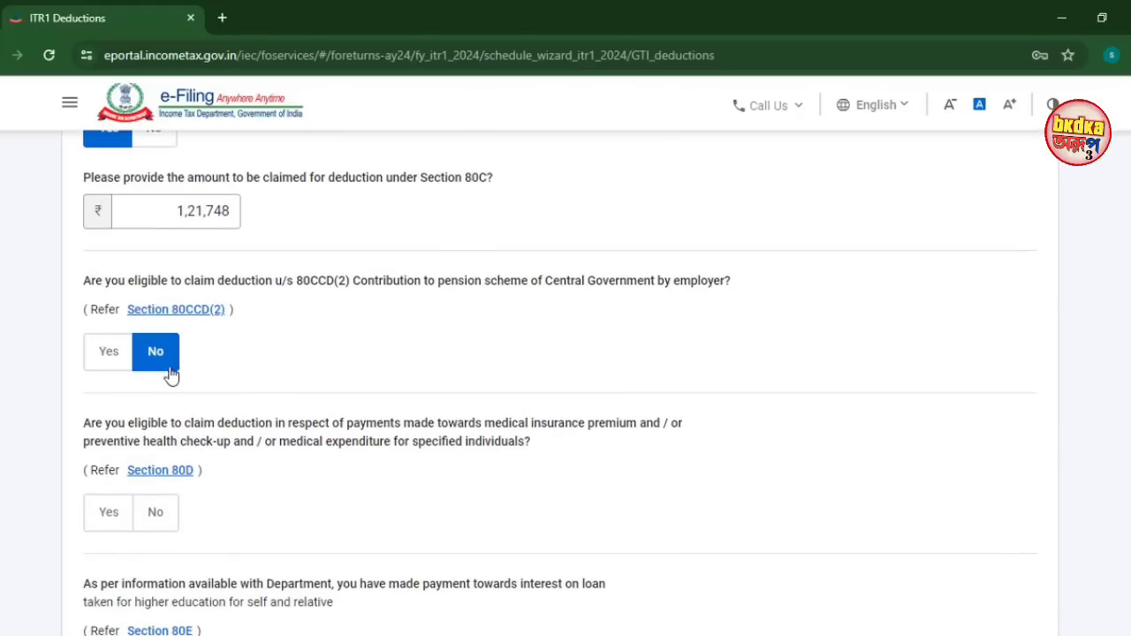
pyautogui.scroll(-2, 246, 428)
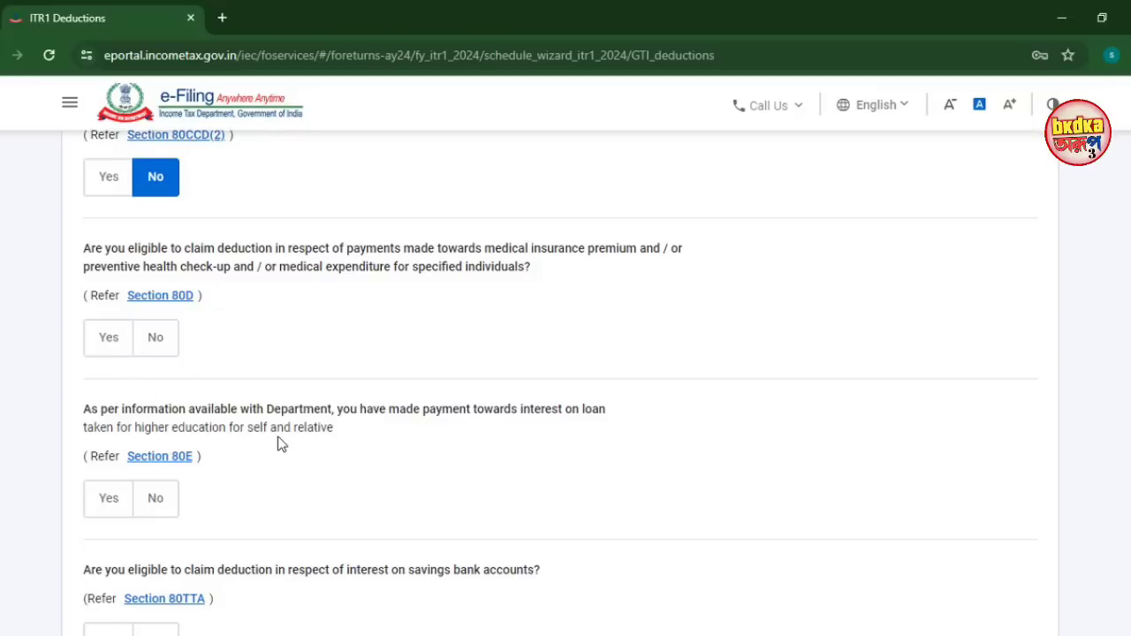
pyautogui.scroll(-1, 282, 444)
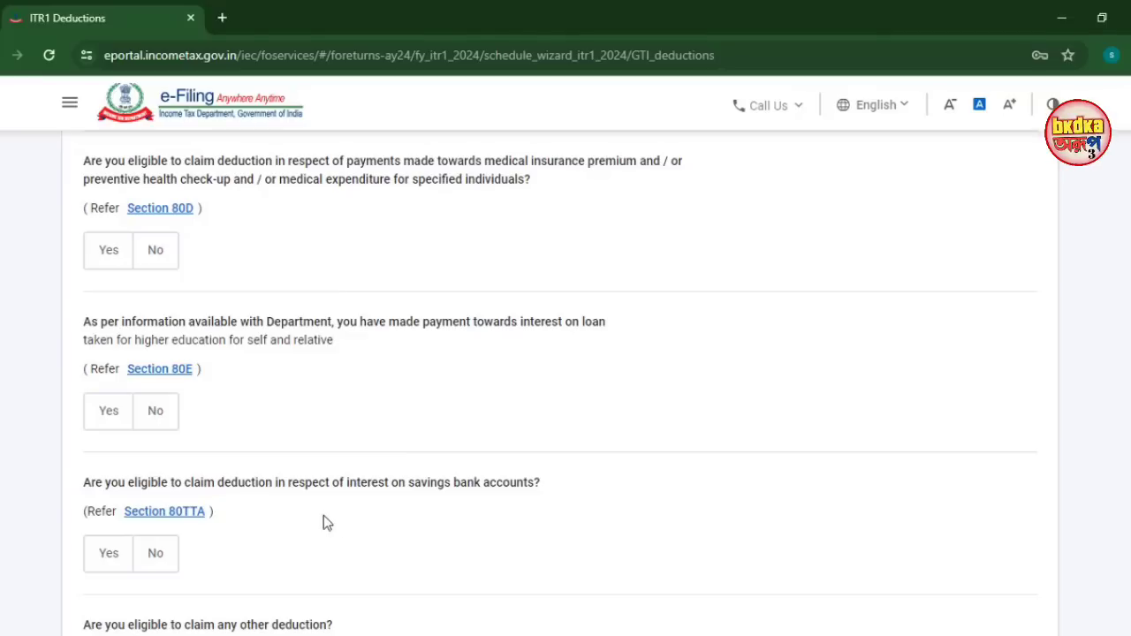
pyautogui.click(106, 564)
pyautogui.scroll(-2, 209, 552)
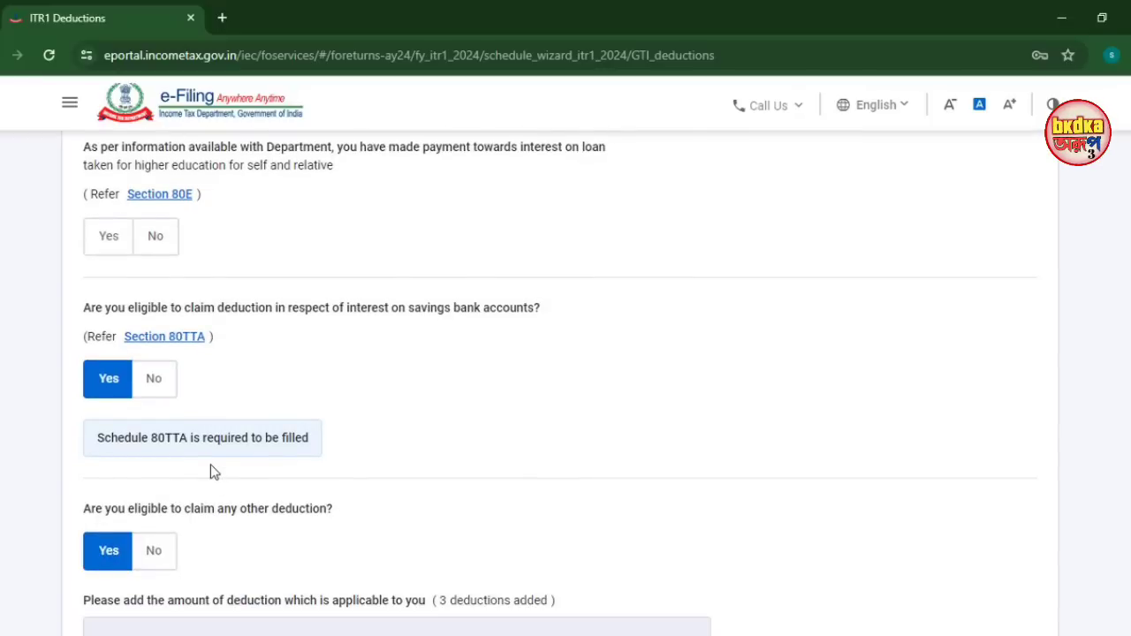
pyautogui.scroll(-4, 147, 412)
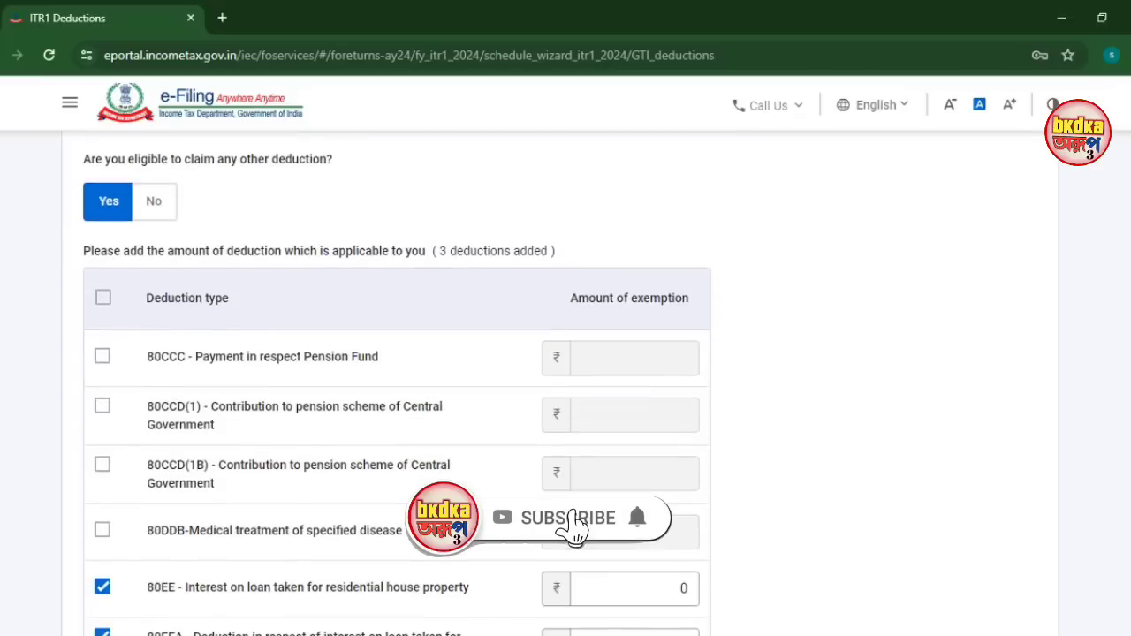
pyautogui.scroll(-5, 565, 380)
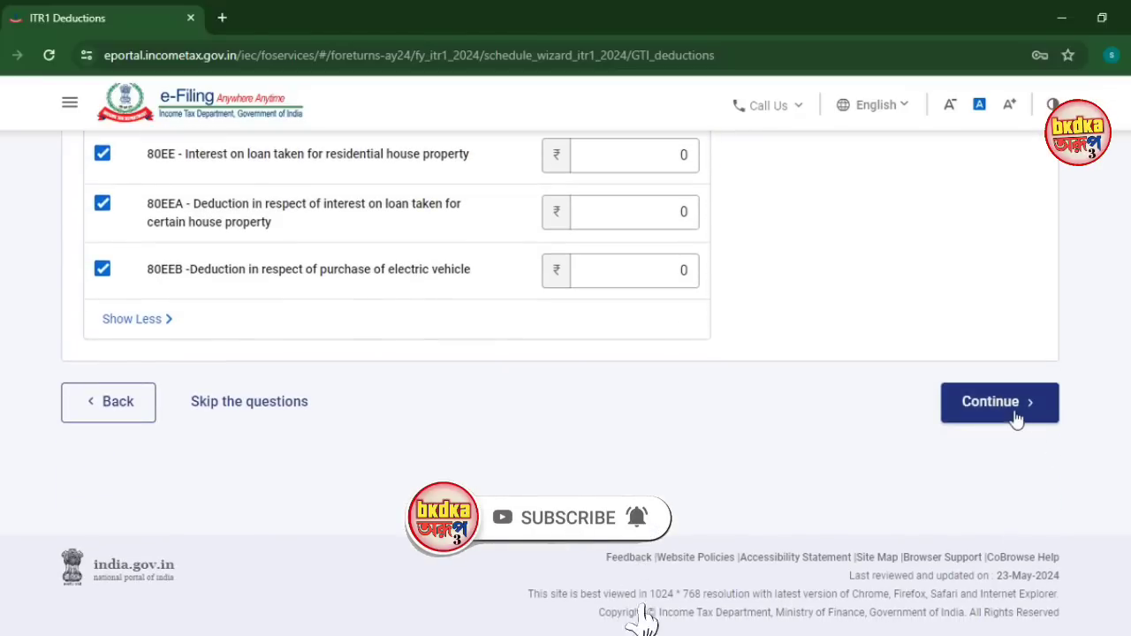
# Open the 80D deduction from Verify your deductions and answer No to self/family senior citizen
pyautogui.click(1015, 419)
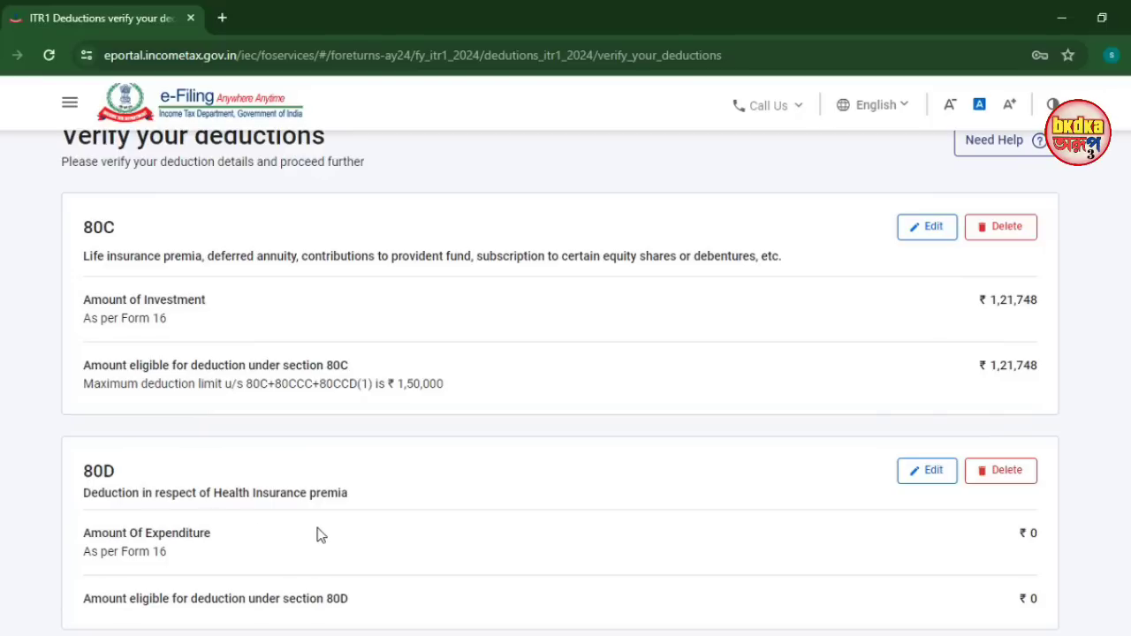
pyautogui.scroll(-1, 320, 534)
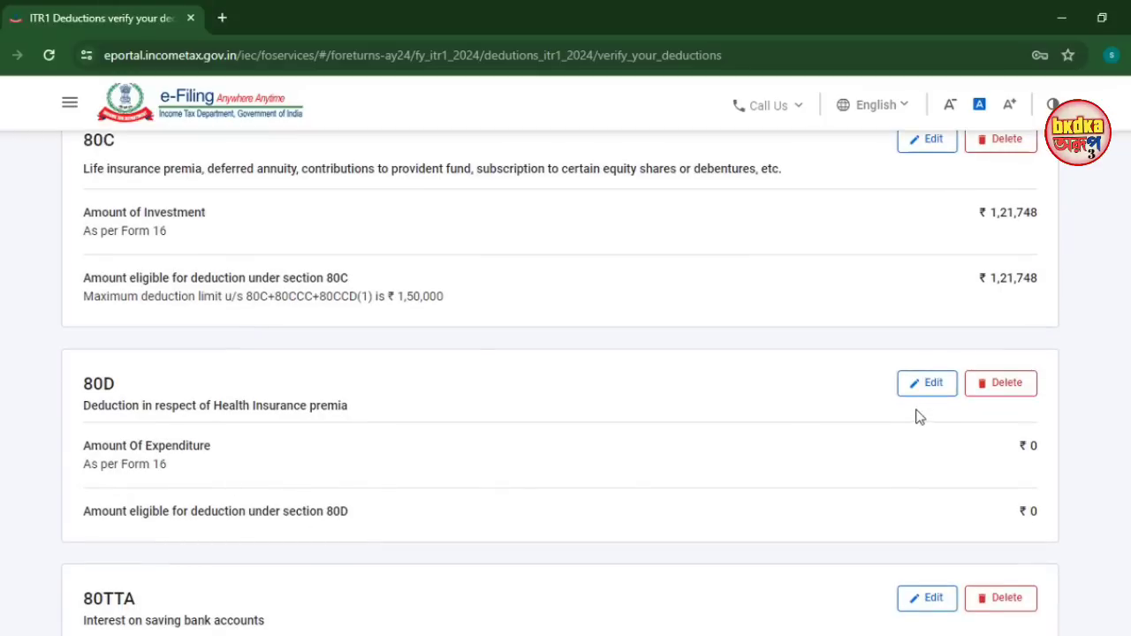
pyautogui.click(930, 384)
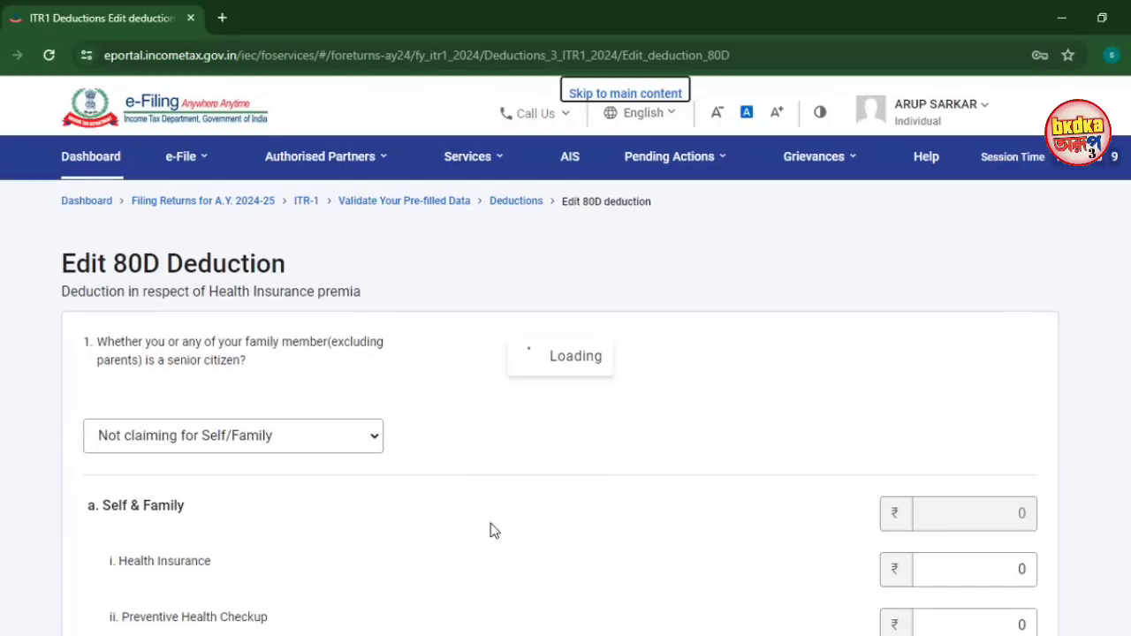
pyautogui.scroll(-3, 490, 530)
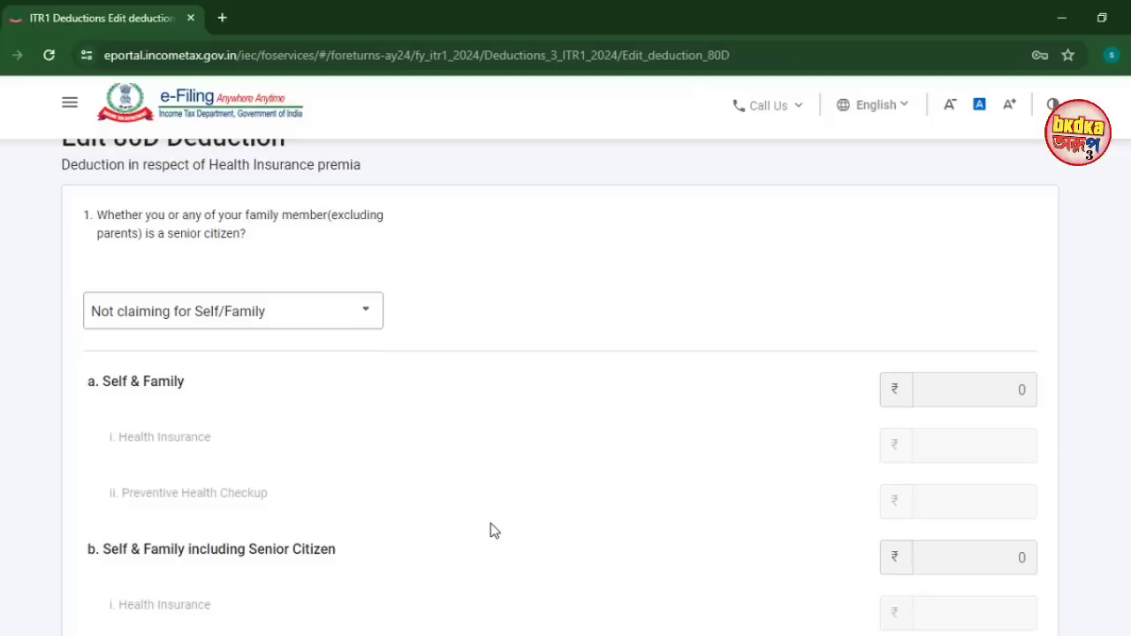
pyautogui.scroll(3, 489, 528)
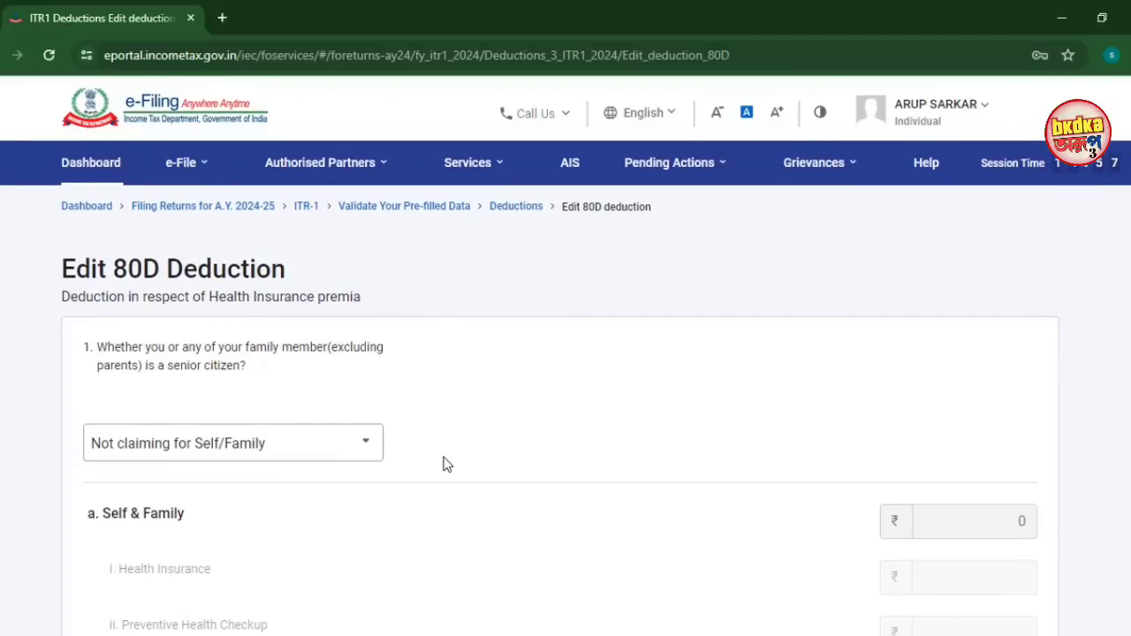
pyautogui.scroll(-3, 447, 459)
pyautogui.scroll(3, 447, 460)
pyautogui.hotkey('alt', 'Down')
pyautogui.press('Up')
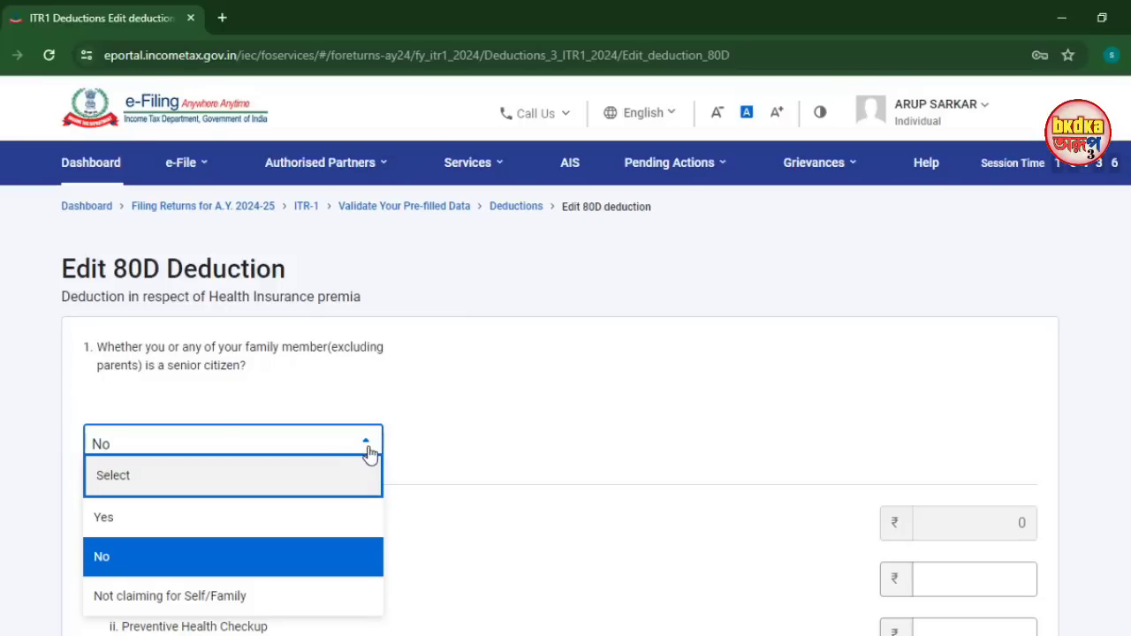
pyautogui.click(254, 562)
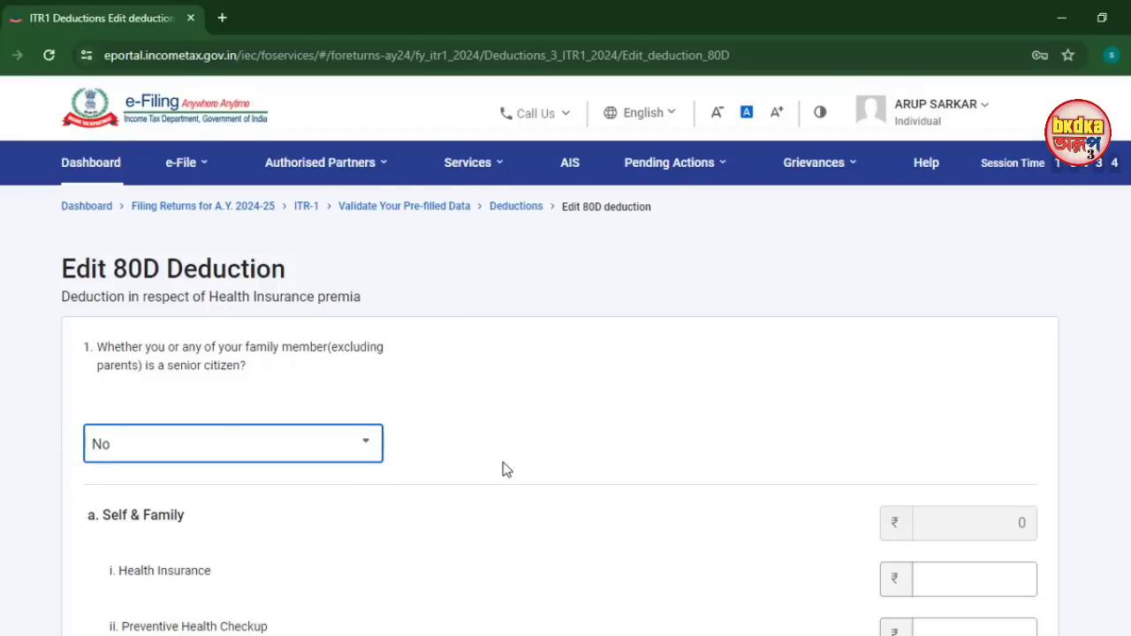
# Leave the self/family health insurance and preventive checkup amounts blank at ₹0
pyautogui.scroll(-2, 502, 466)
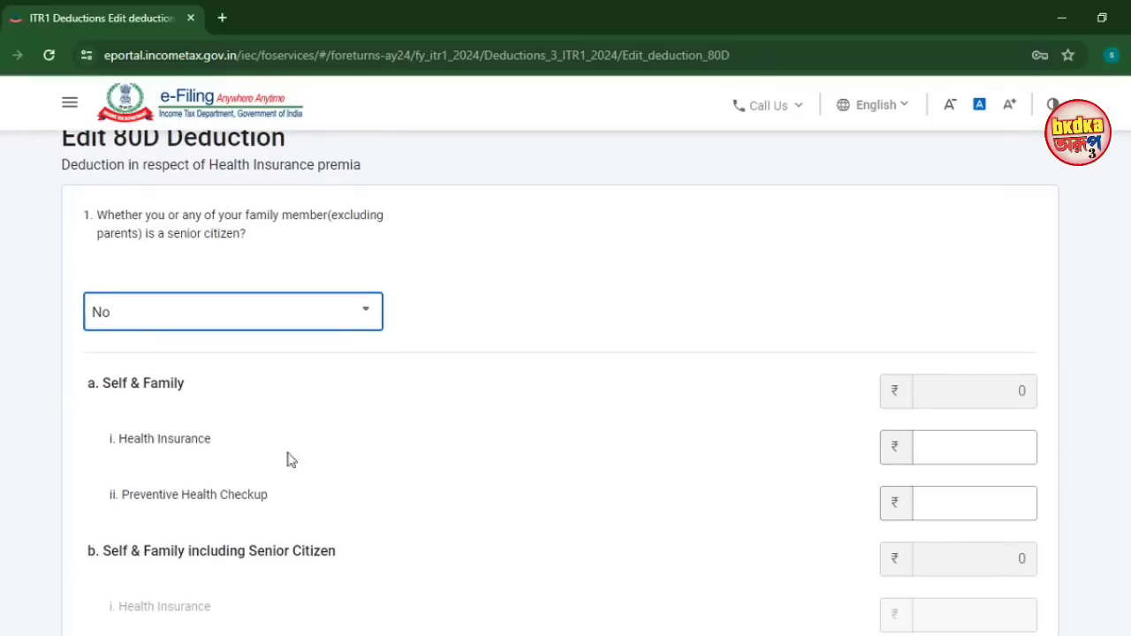
pyautogui.click(999, 443)
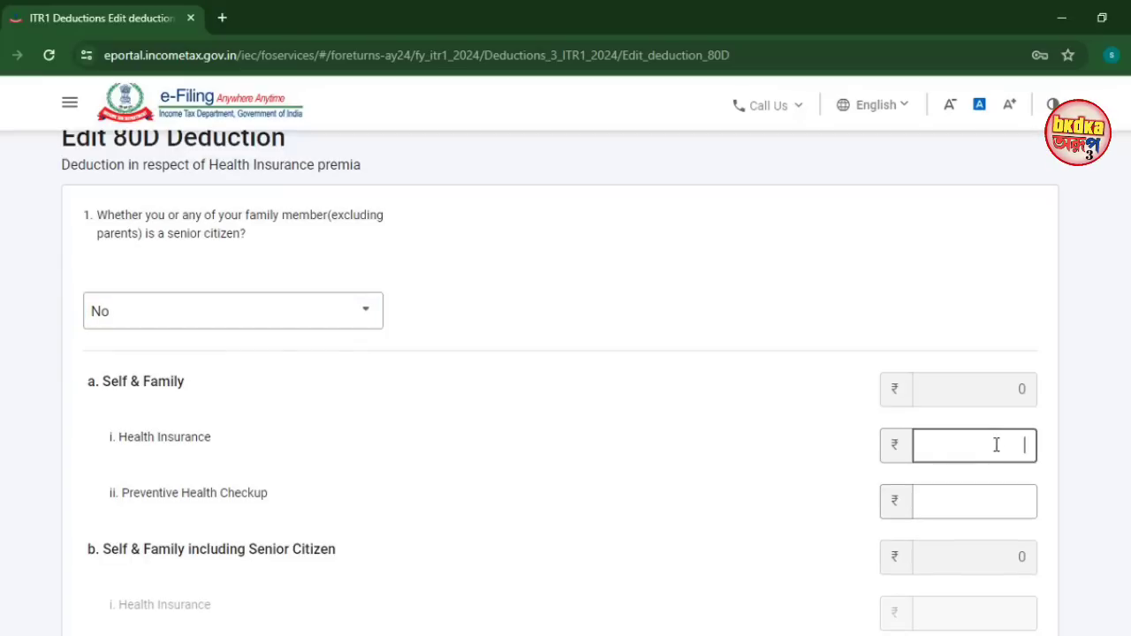
pyautogui.click(951, 505)
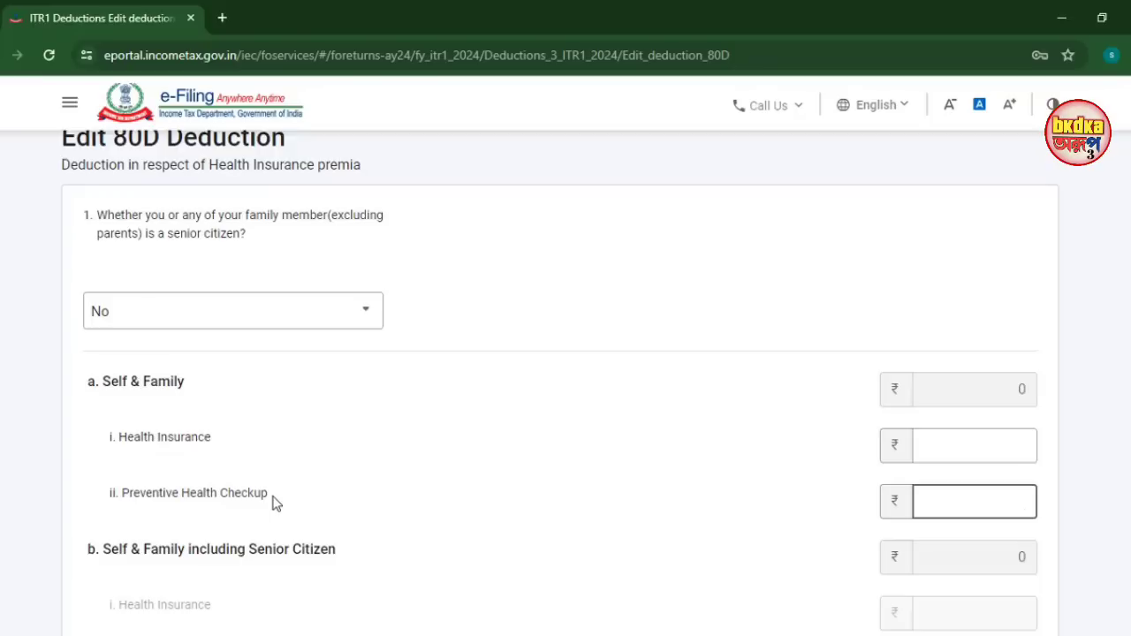
pyautogui.click(951, 446)
pyautogui.click(841, 465)
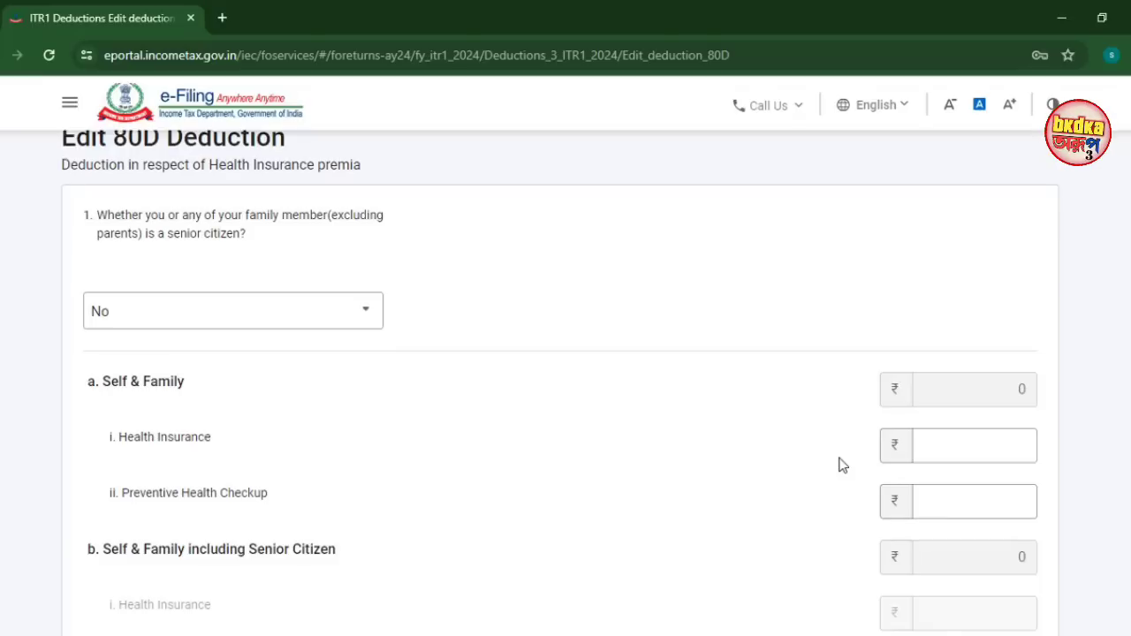
pyautogui.scroll(-6, 225, 191)
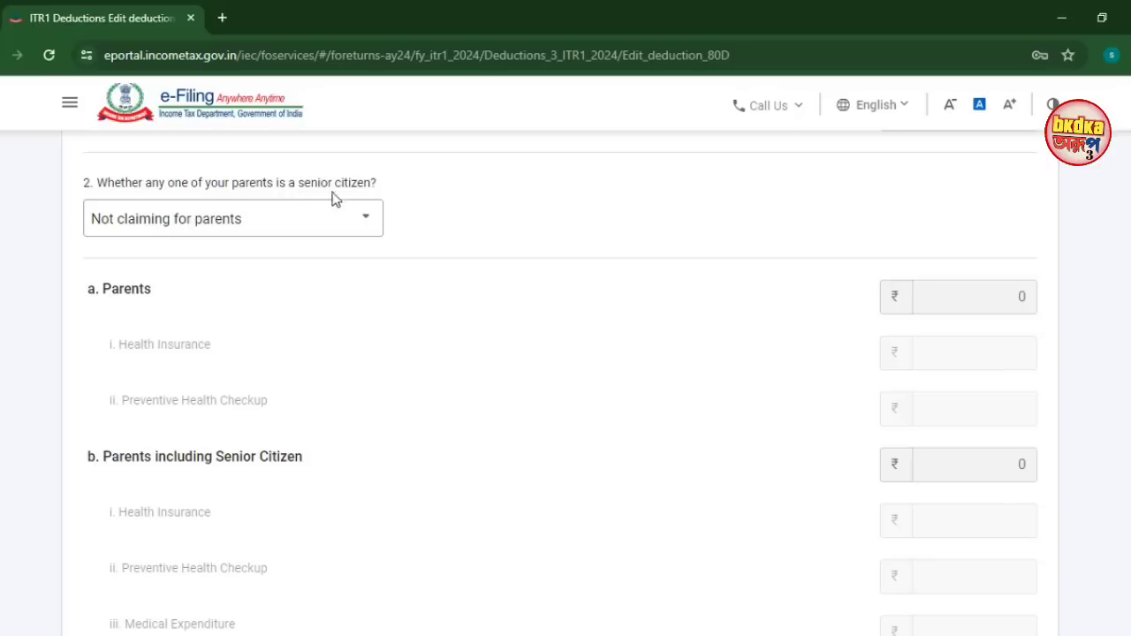
# Try marking parents as senior citizens with parents' amounts, then cancel the 80D edit
pyautogui.click(260, 231)
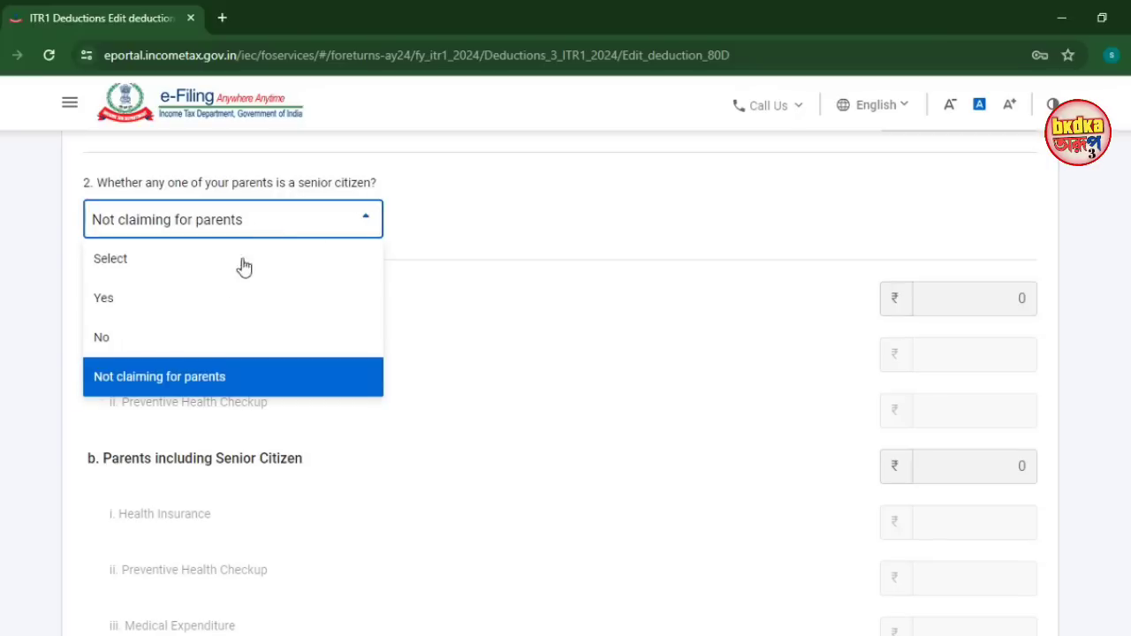
pyautogui.click(171, 320)
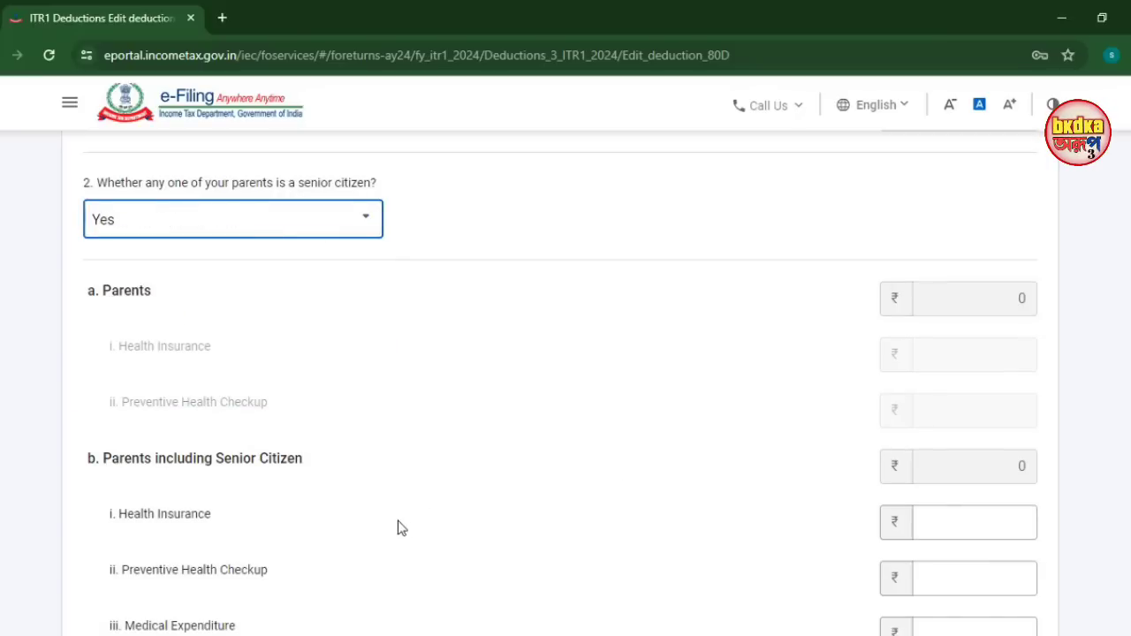
pyautogui.scroll(-2, 397, 525)
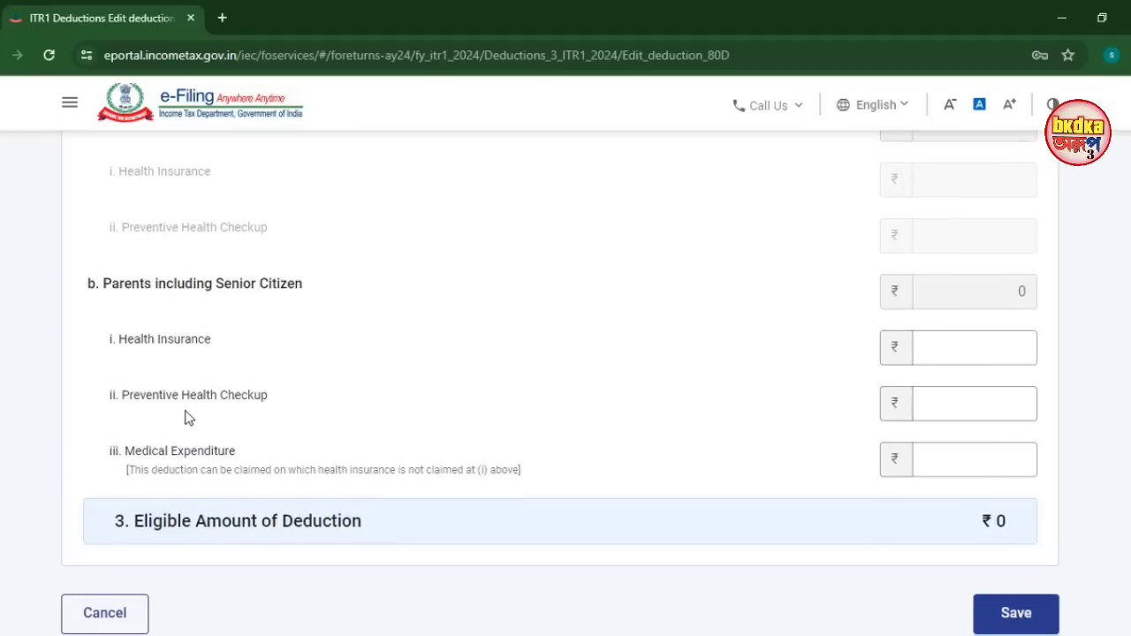
pyautogui.click(967, 350)
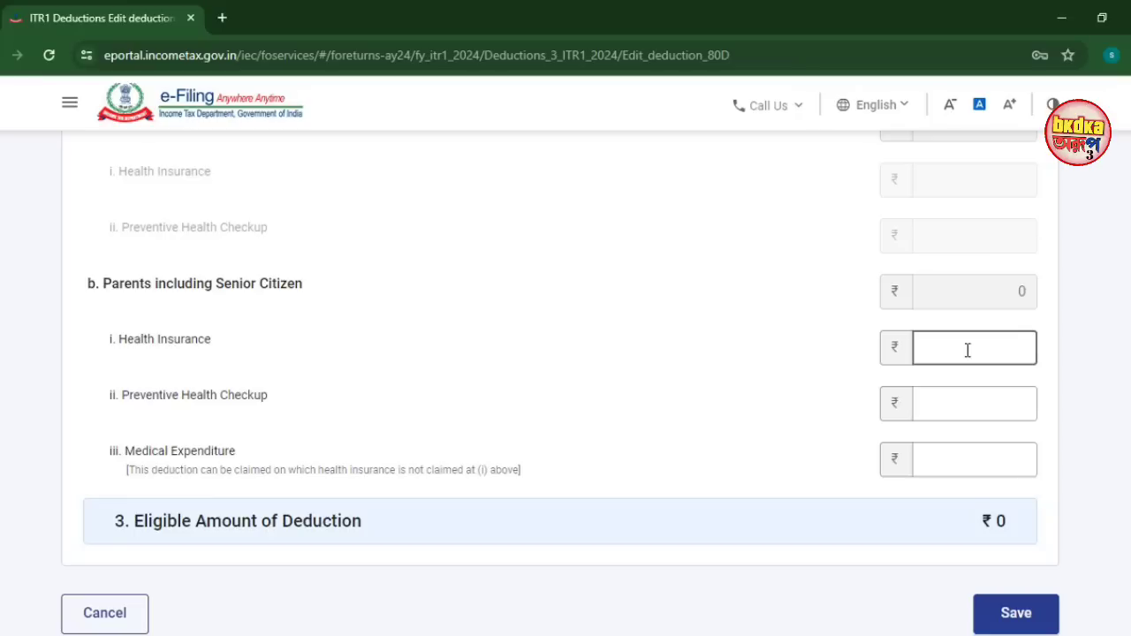
pyautogui.click(946, 405)
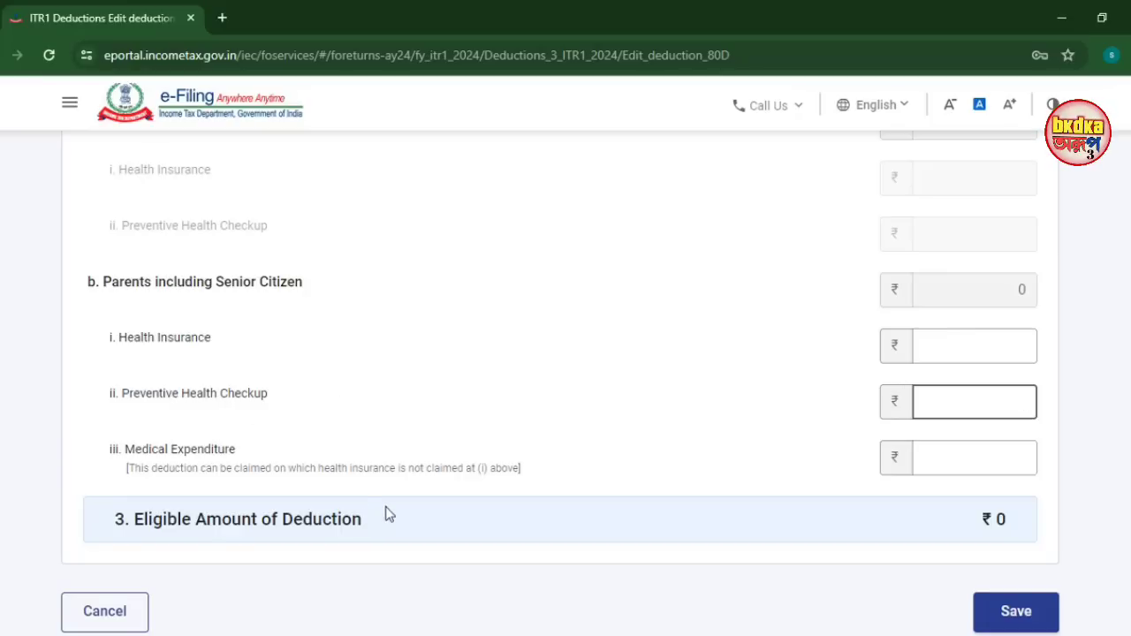
pyautogui.click(106, 612)
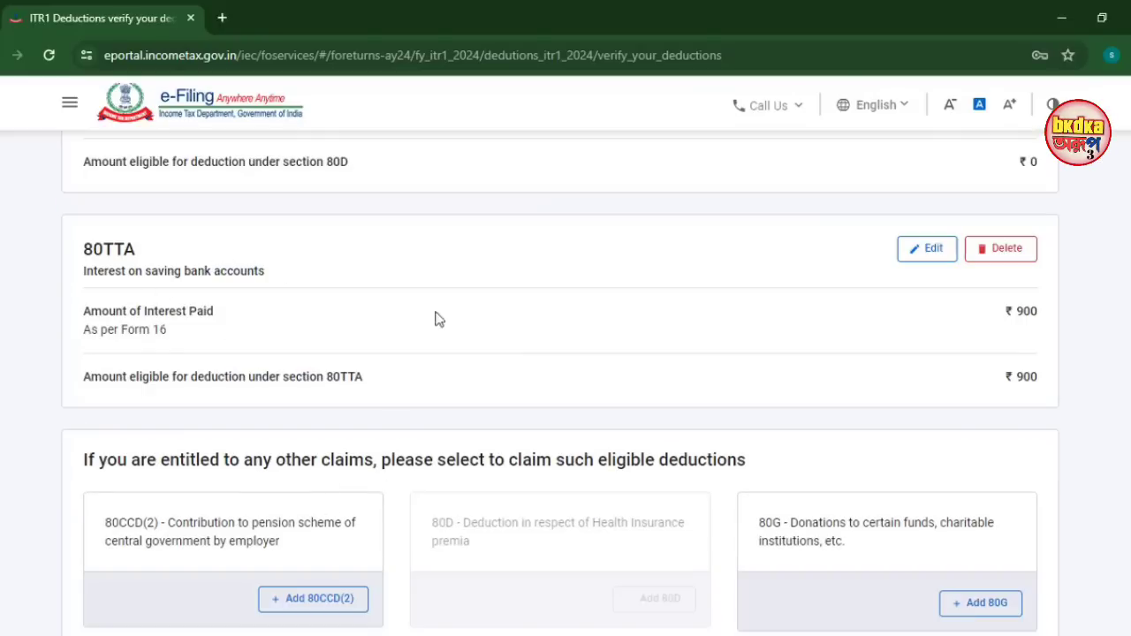
# Re-enter ₹900 as the 80TTA deduction and save, giving Total Deductions of ₹1,22,648
pyautogui.click(929, 251)
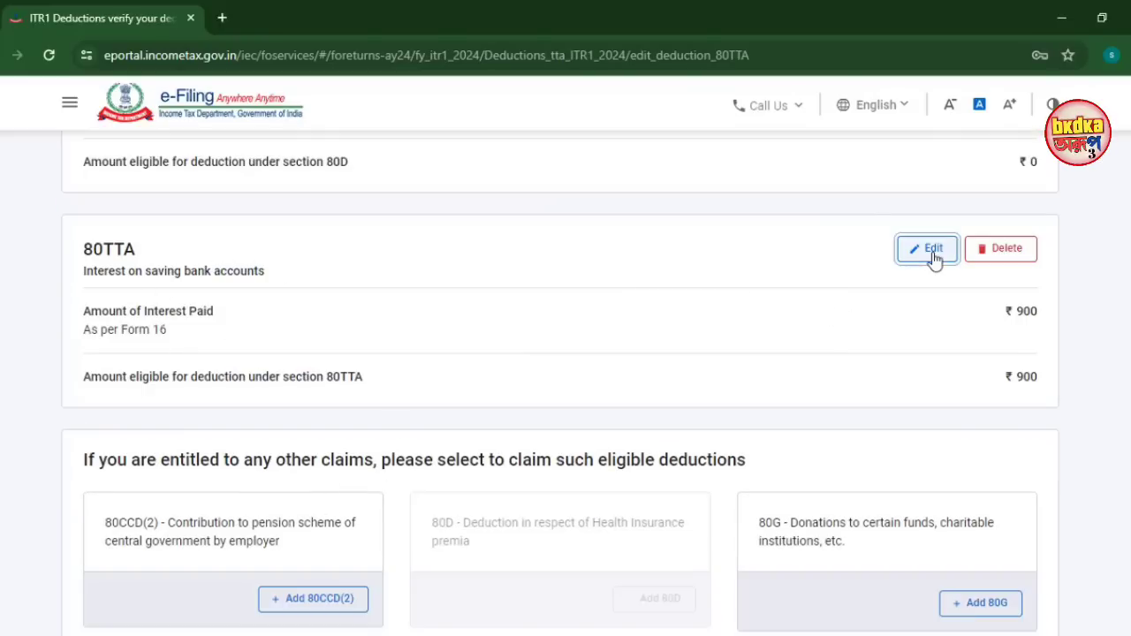
pyautogui.moveTo(999, 334); pyautogui.dragTo(1035, 339)
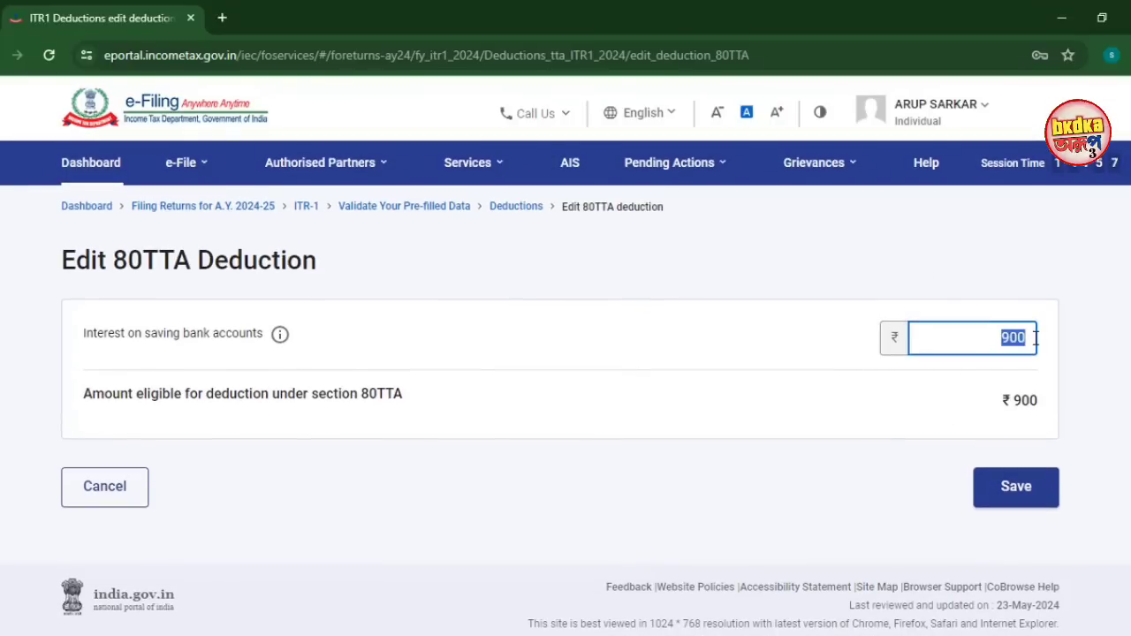
pyautogui.write('900')
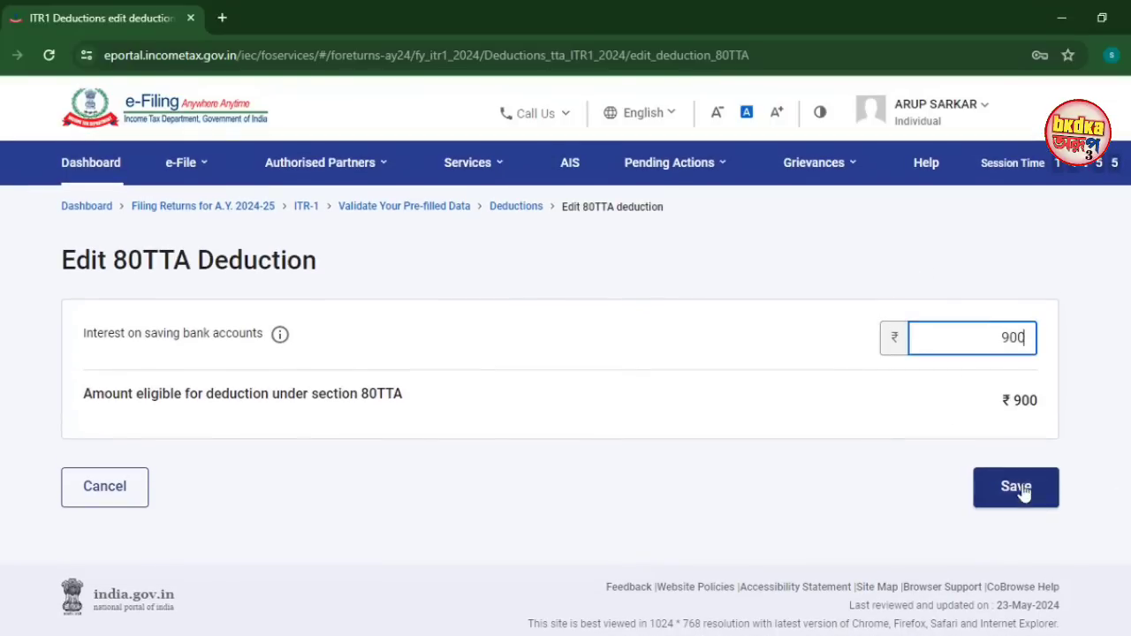
pyautogui.click(1014, 488)
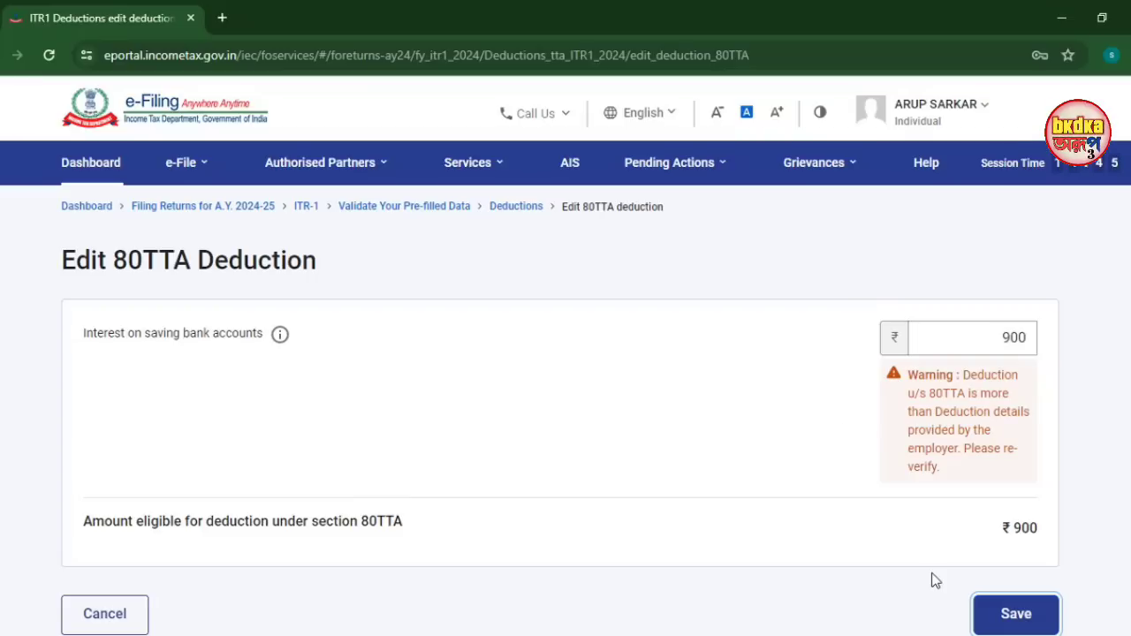
pyautogui.click(1014, 622)
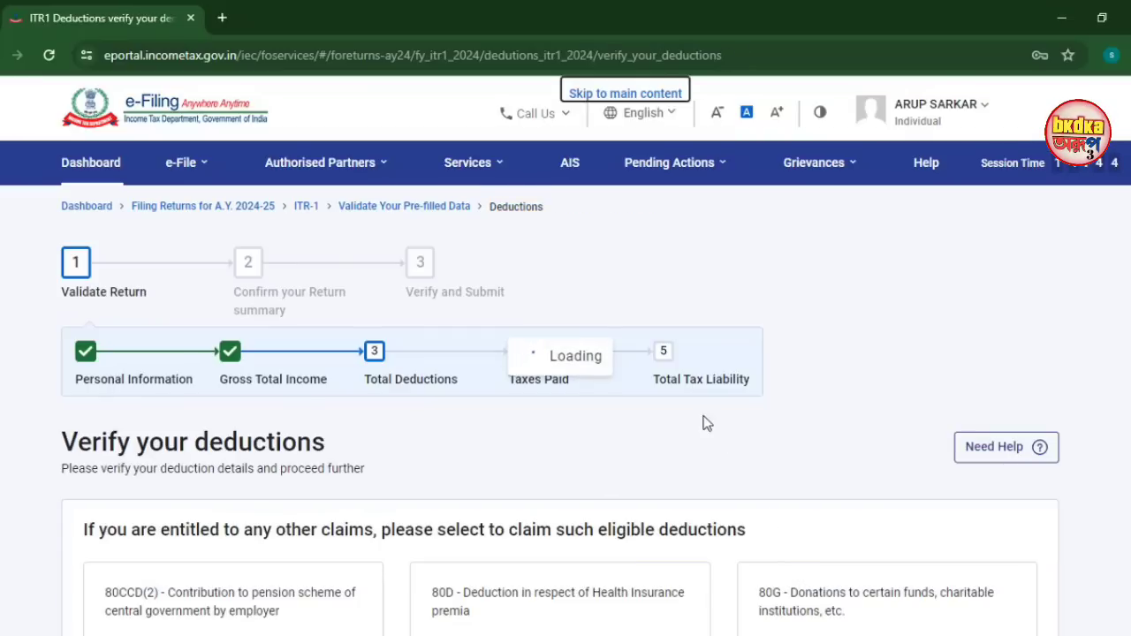
pyautogui.scroll(-8, 796, 454)
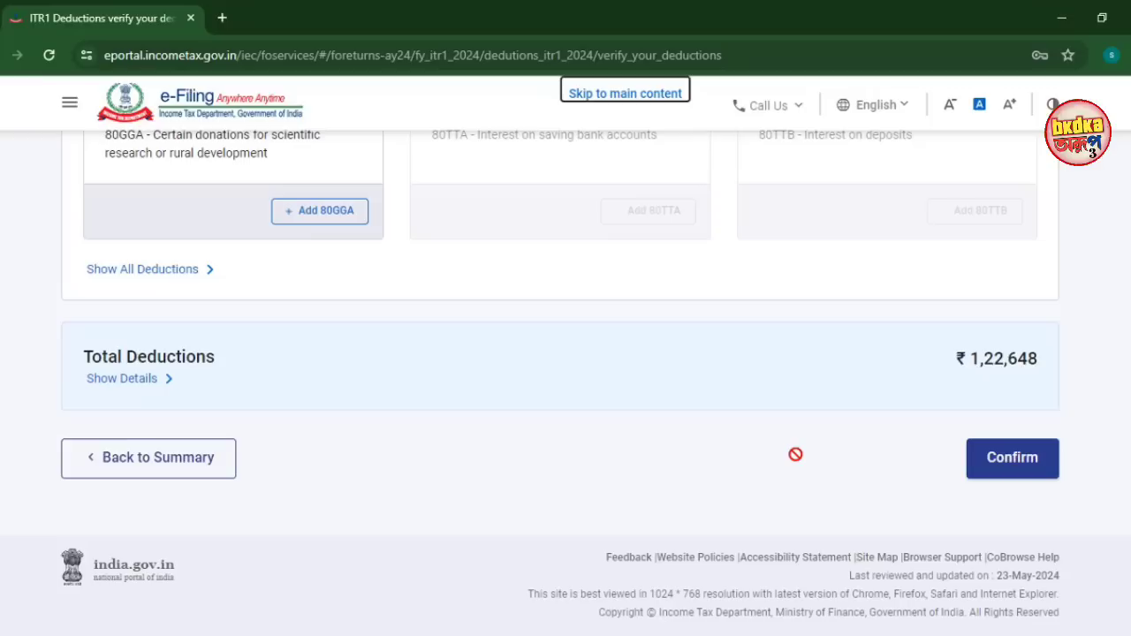
# Confirm the deductions and return to the Return Summary
pyautogui.click(990, 459)
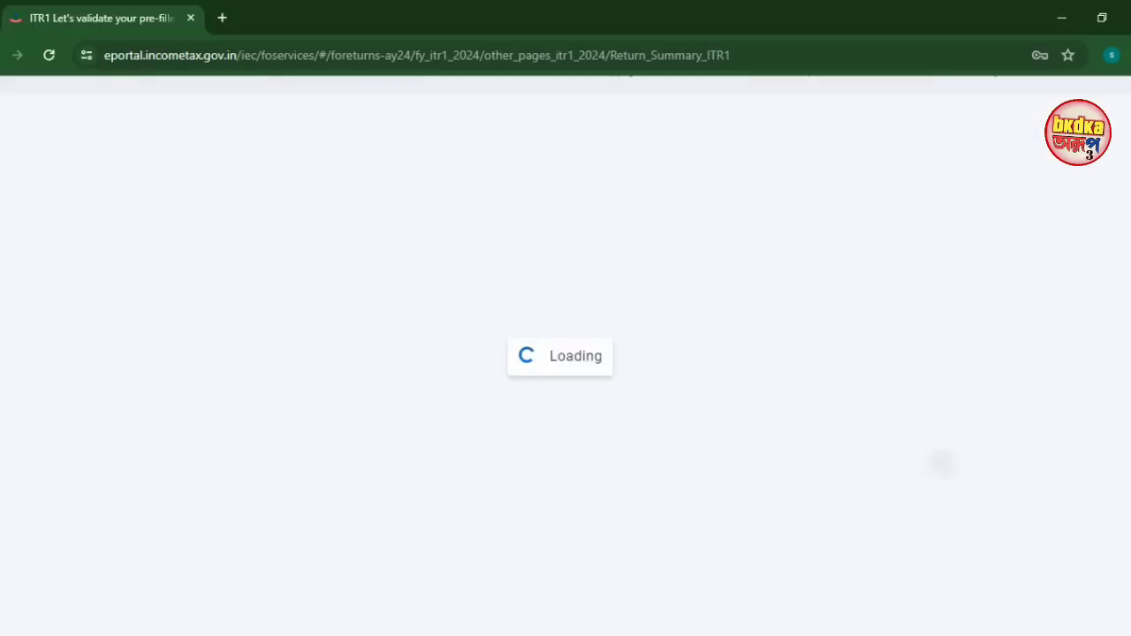
pyautogui.scroll(-8, 639, 436)
pyautogui.scroll(2, 639, 436)
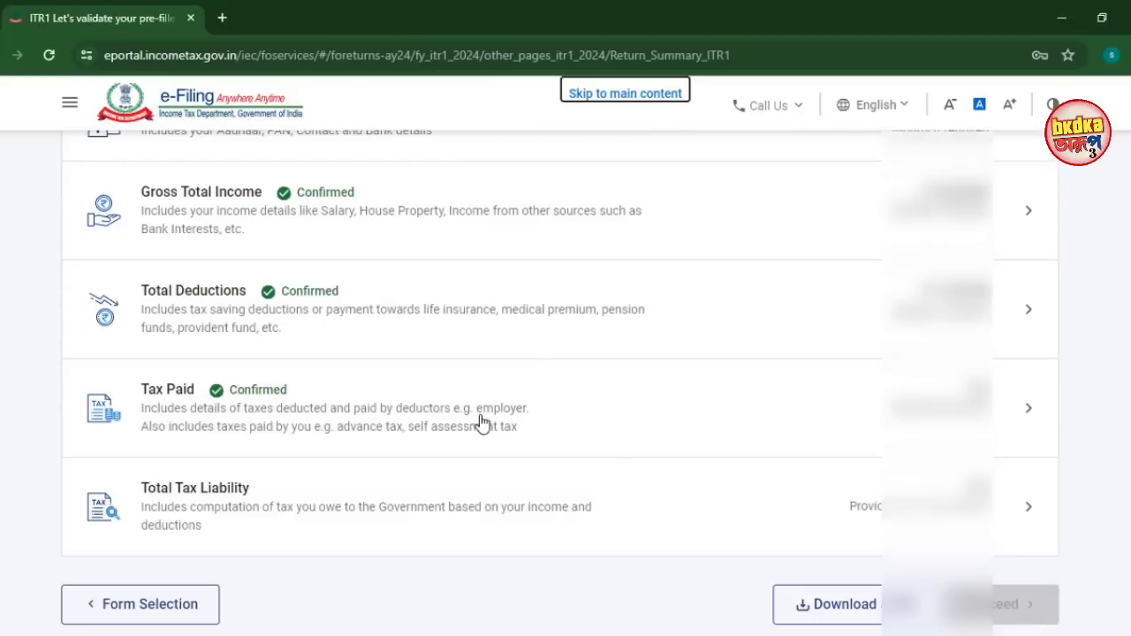
pyautogui.scroll(1, 477, 475)
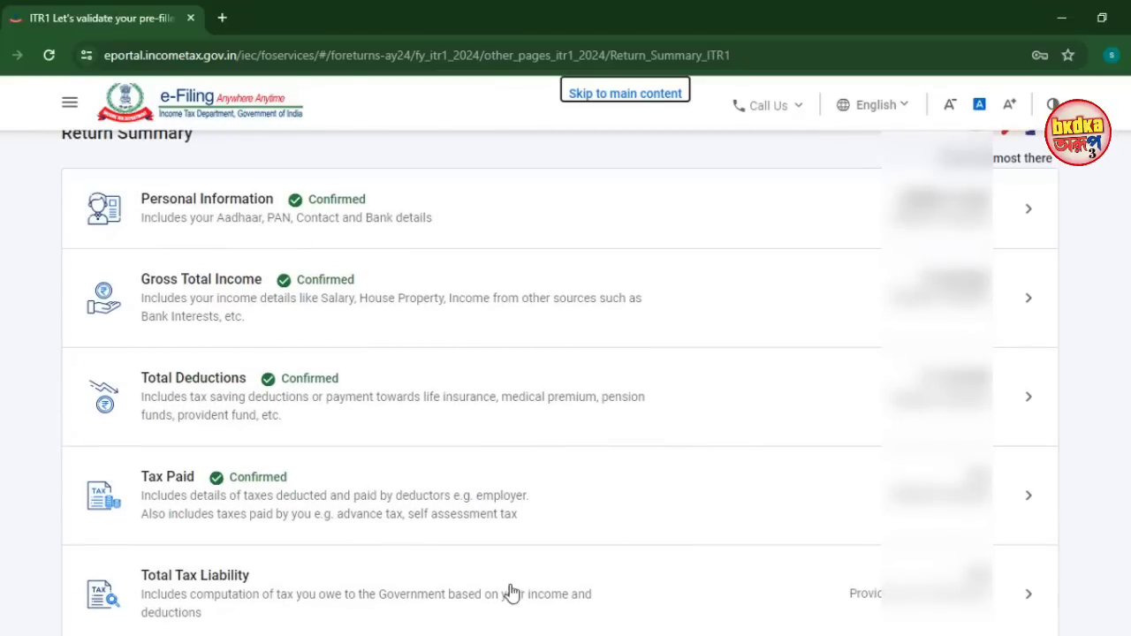
pyautogui.scroll(-1, 287, 585)
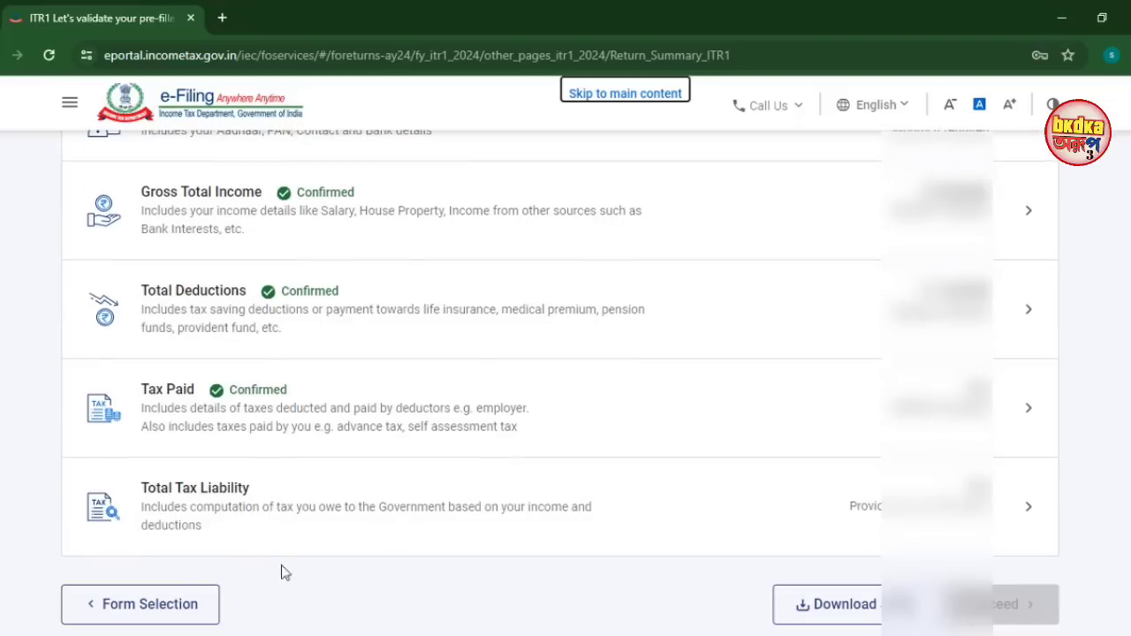
# Review the Computation of Income and Tax showing ₹0 liability and confirm it
pyautogui.click(220, 515)
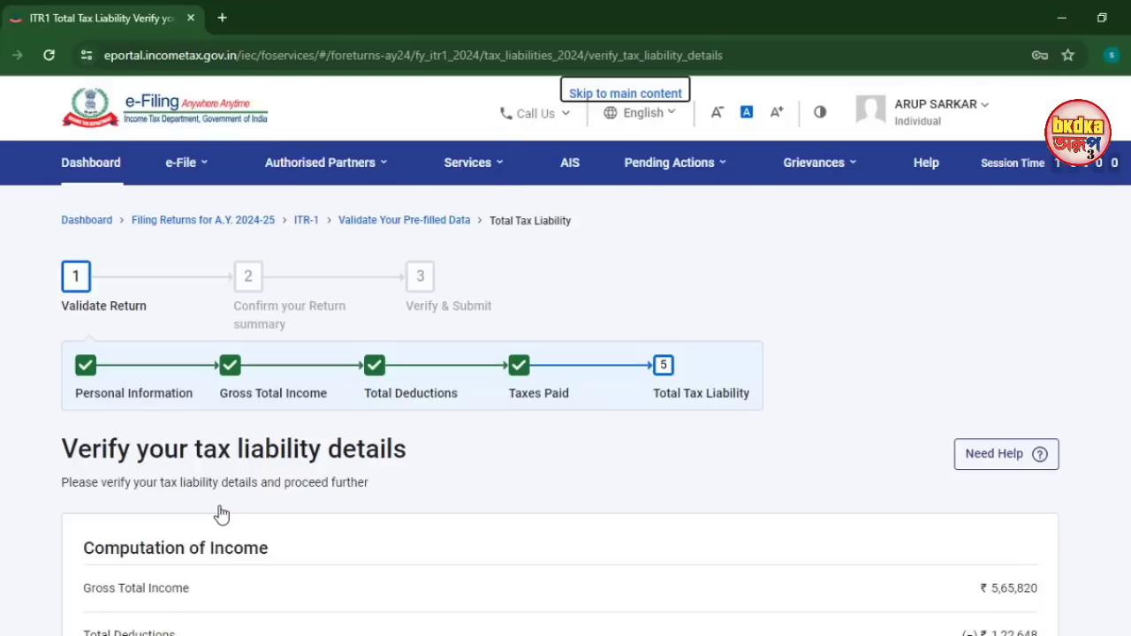
pyautogui.scroll(-3, 221, 517)
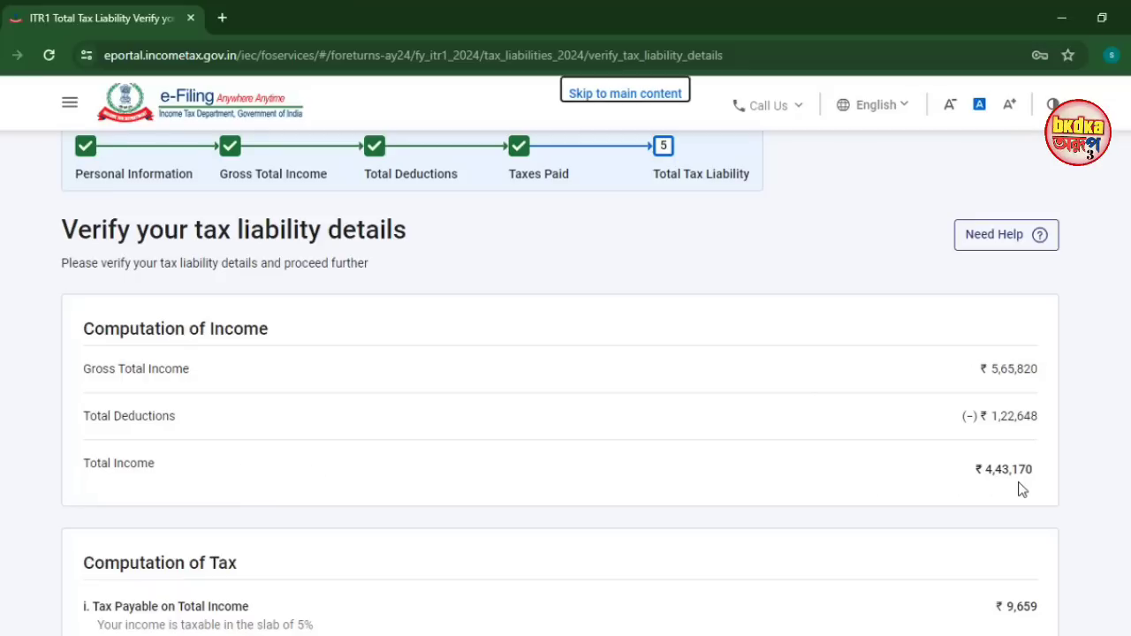
pyautogui.scroll(-3, 575, 476)
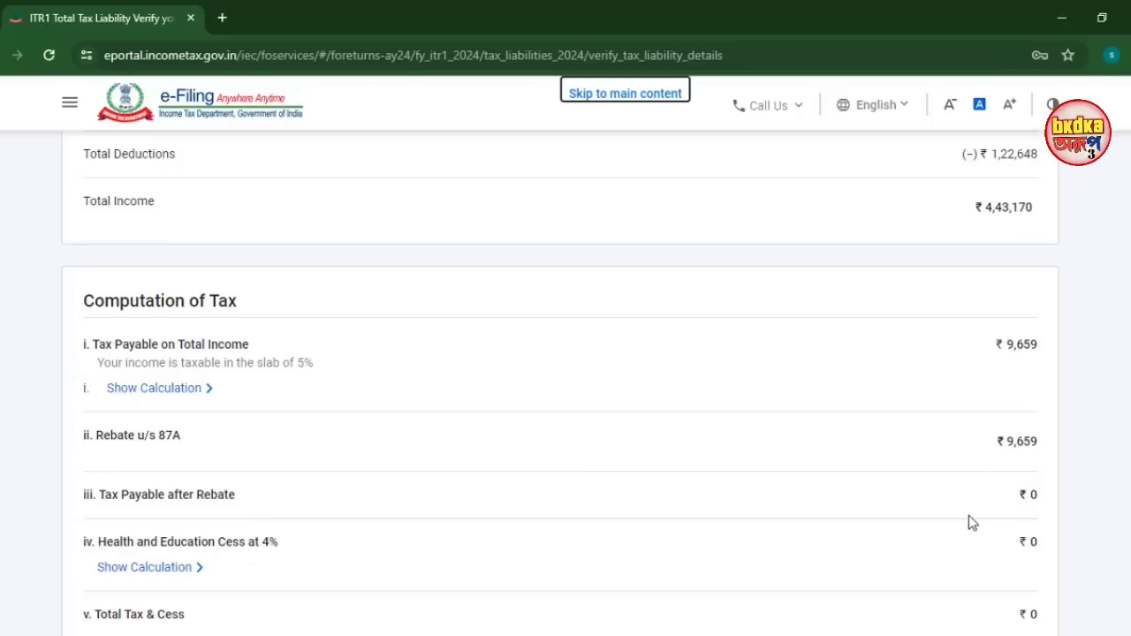
pyautogui.scroll(-2, 969, 518)
pyautogui.scroll(-4, 969, 522)
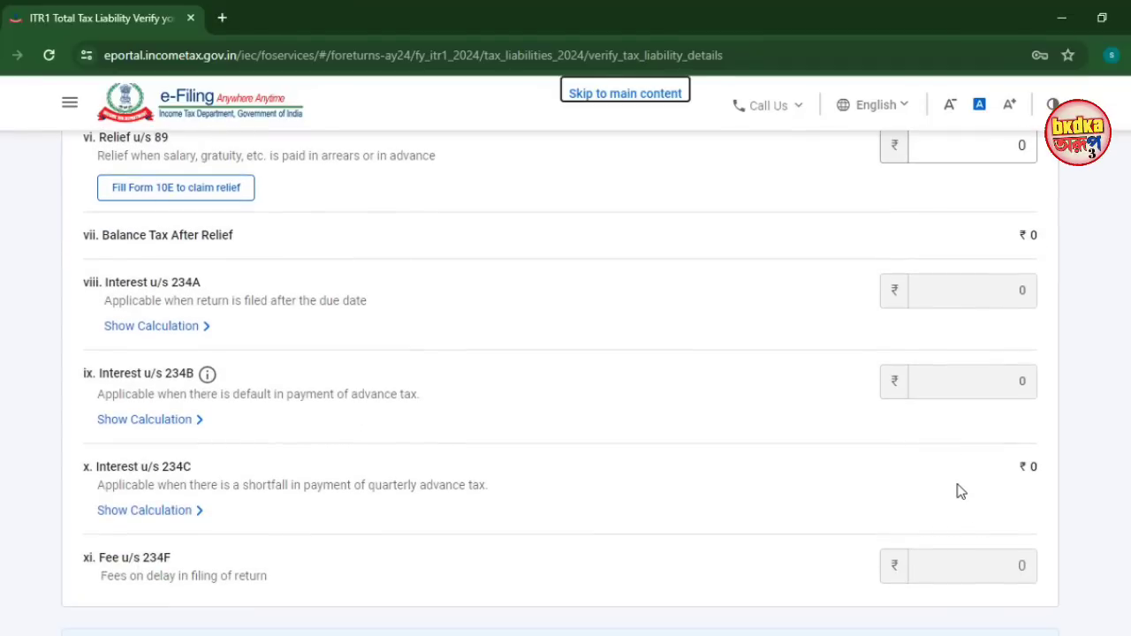
pyautogui.scroll(-4, 960, 491)
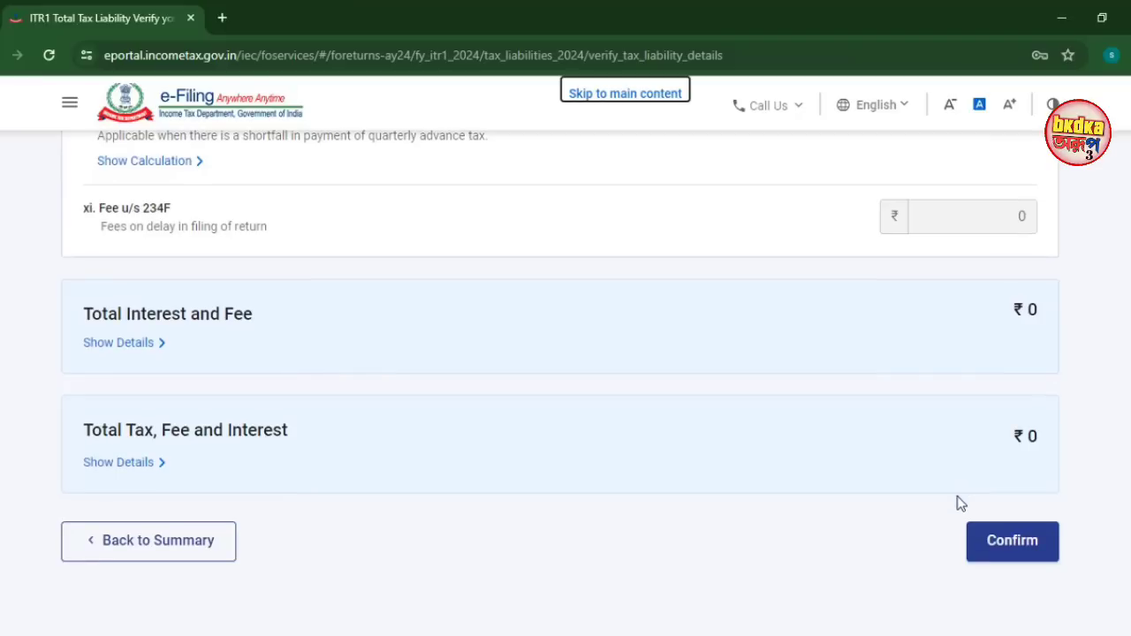
pyautogui.click(984, 542)
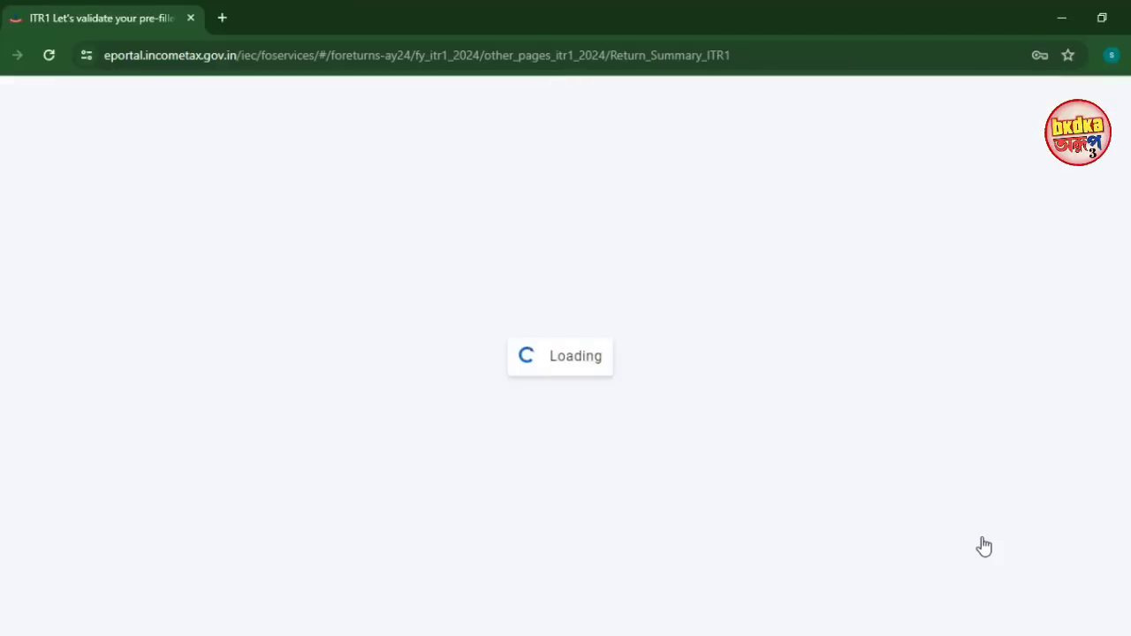
# Review the five confirmed Return Summary sections and proceed to the Tax Summary showing ₹0 payable
pyautogui.moveTo(81, 135)
pyautogui.mouseDown()
pyautogui.moveTo(229, 201)
pyautogui.moveTo(452, 209)
pyautogui.mouseUp()
pyautogui.moveTo(86, 220); pyautogui.dragTo(473, 309)
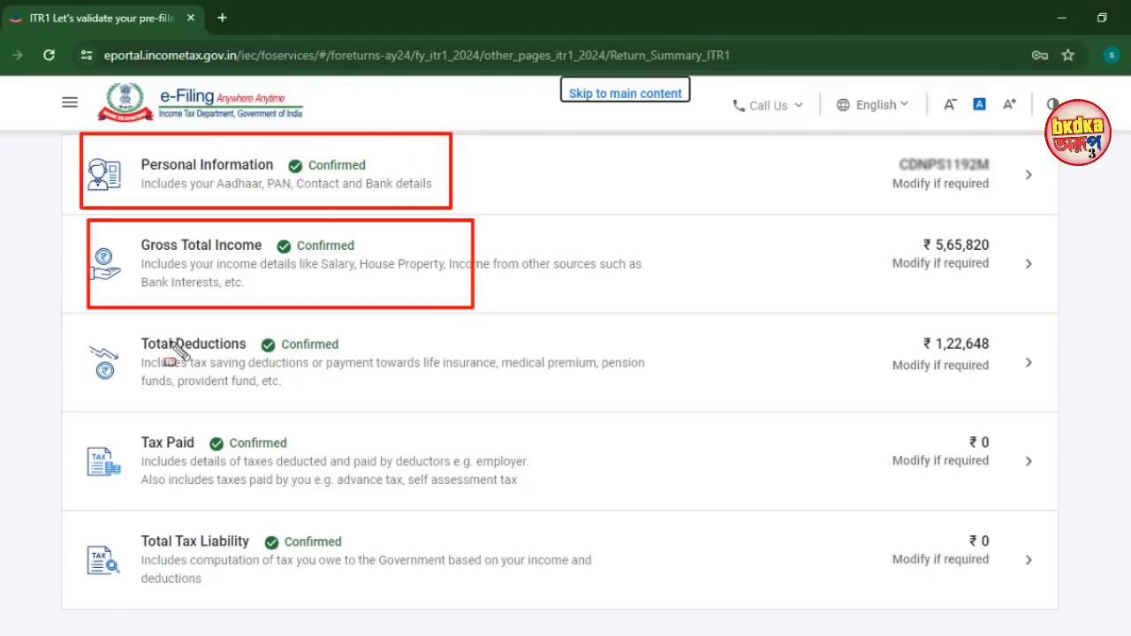
pyautogui.moveTo(89, 321)
pyautogui.mouseDown()
pyautogui.moveTo(242, 348)
pyautogui.moveTo(427, 402)
pyautogui.mouseUp()
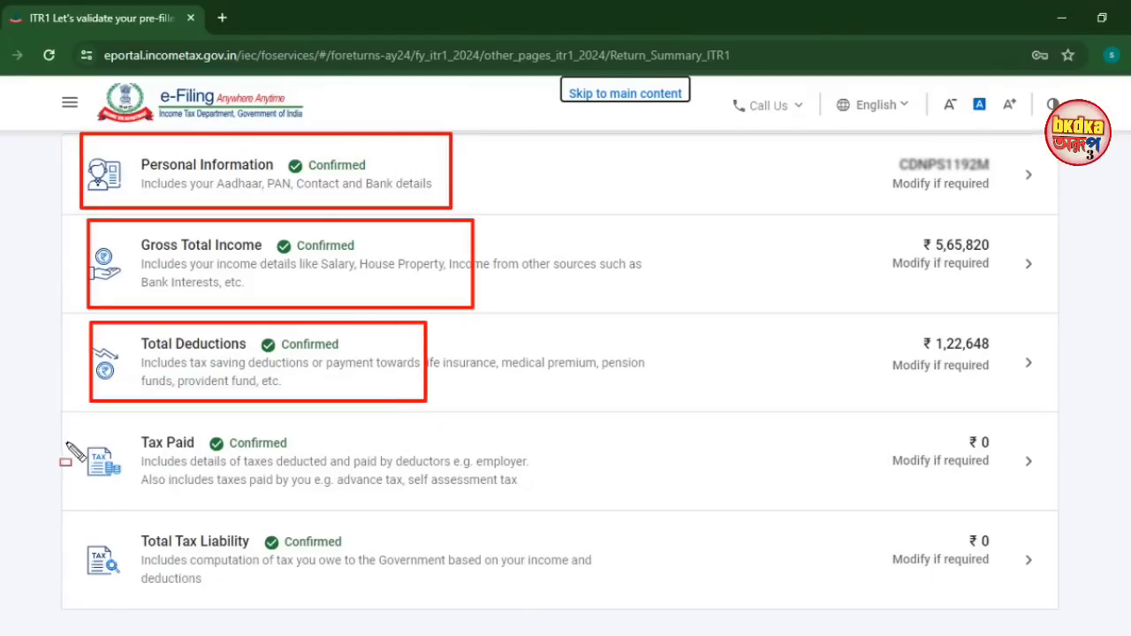
pyautogui.moveTo(95, 421); pyautogui.dragTo(471, 492)
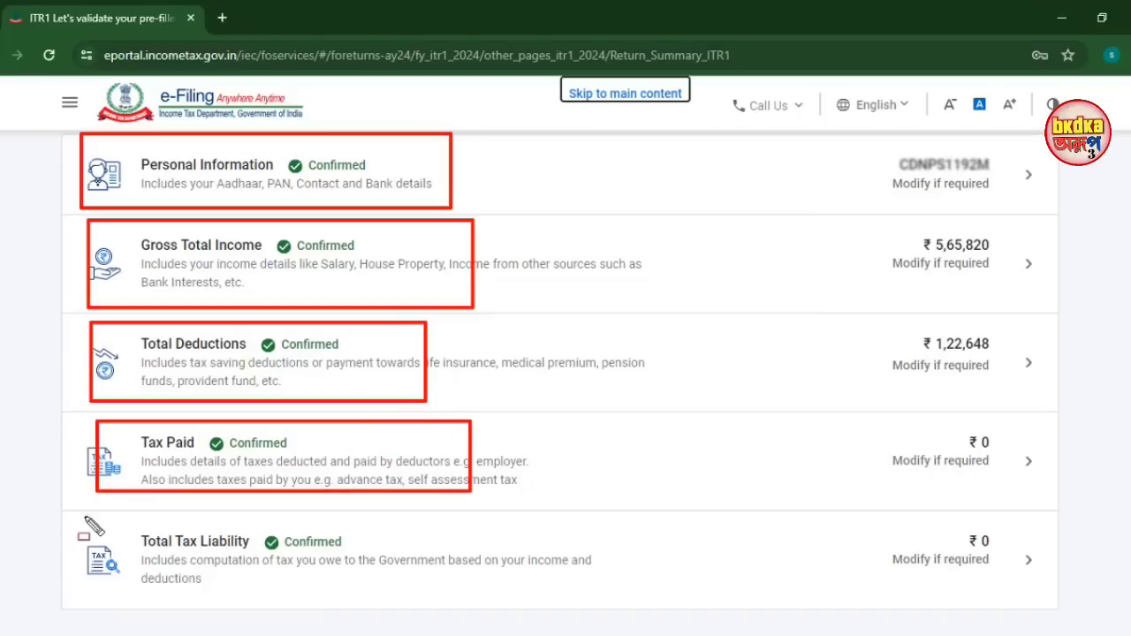
pyautogui.moveTo(93, 506)
pyautogui.mouseDown()
pyautogui.moveTo(446, 602)
pyautogui.moveTo(478, 595)
pyautogui.mouseUp()
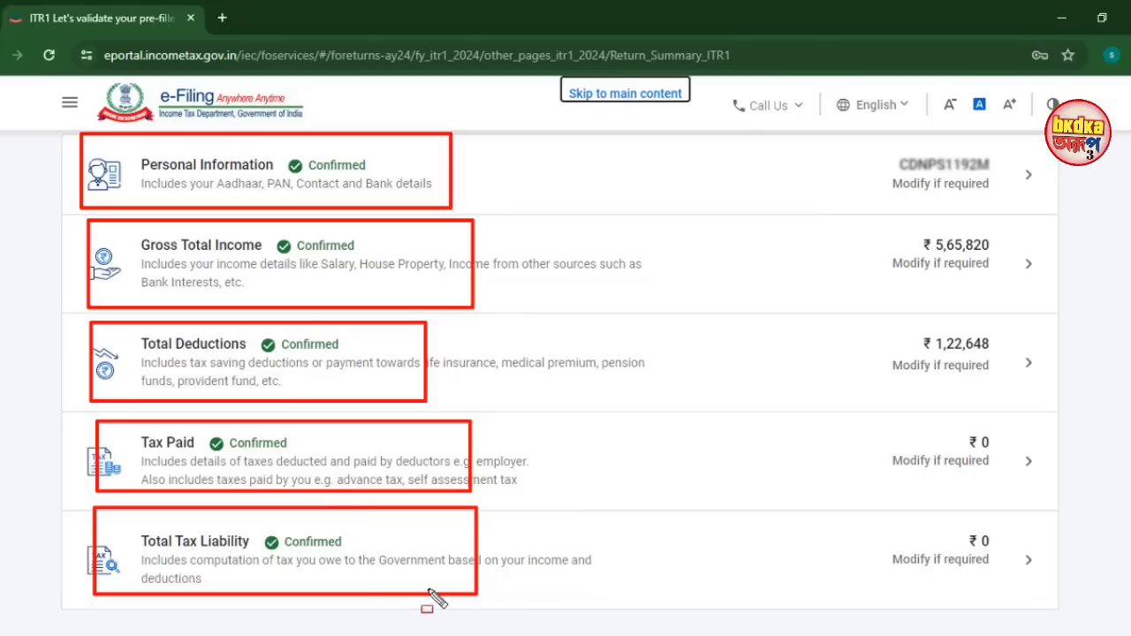
pyautogui.press('Escape')
pyautogui.press('Escape')
pyautogui.scroll(-3, 439, 572)
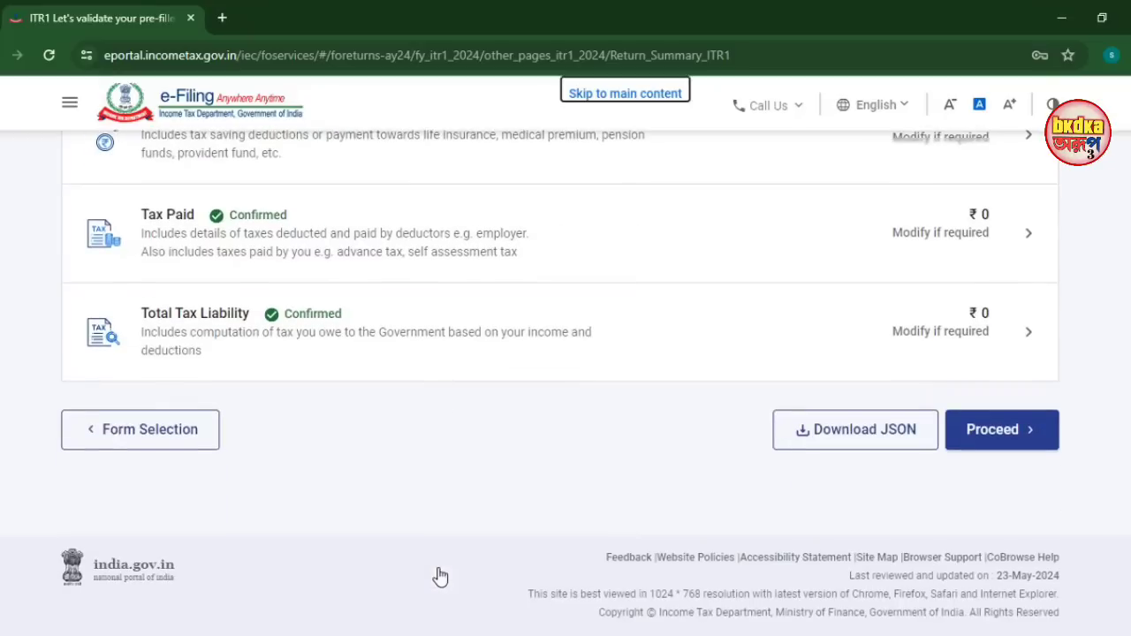
pyautogui.click(1016, 449)
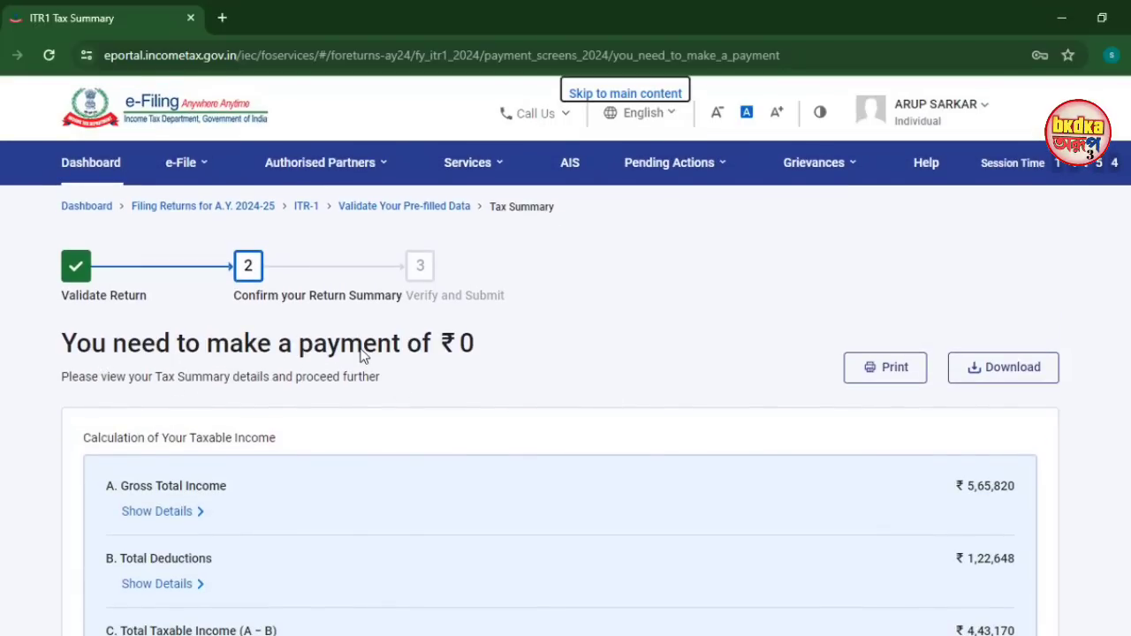
# Open Preview Return from the Tax Summary, accept the declaration and continue to the ITR-1 preview
pyautogui.scroll(-4, 441, 362)
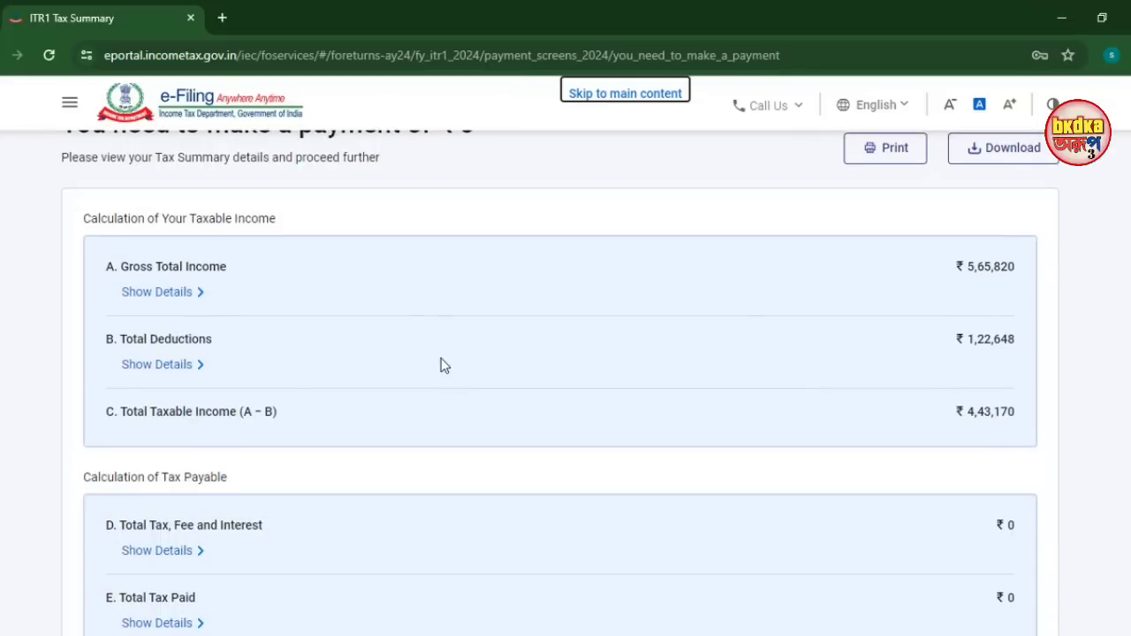
pyautogui.scroll(-3, 440, 365)
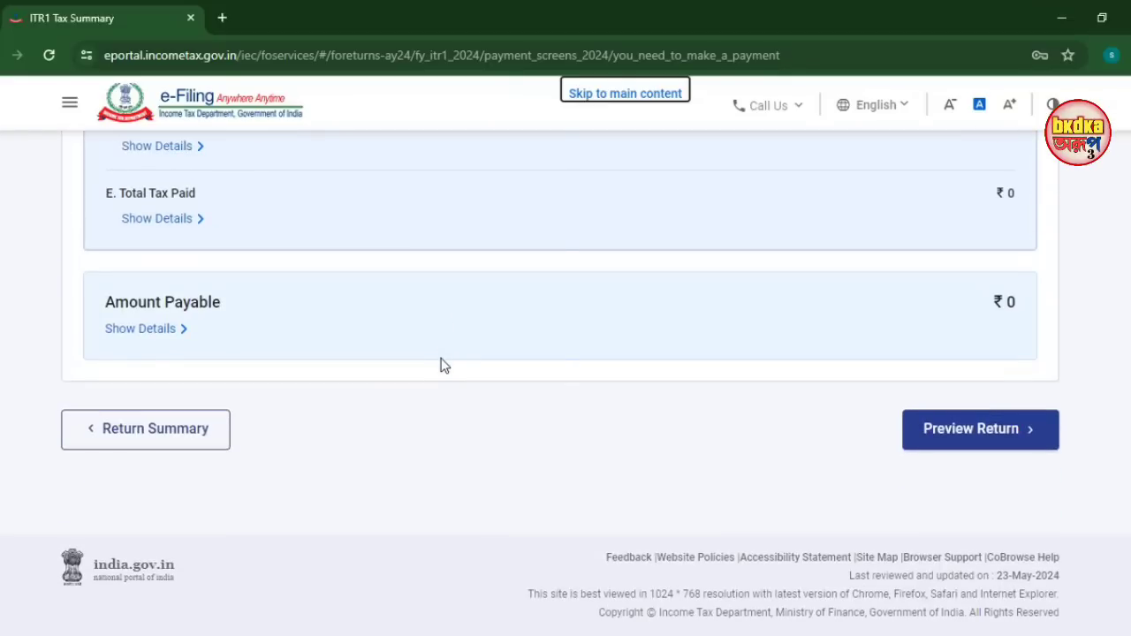
pyautogui.click(972, 439)
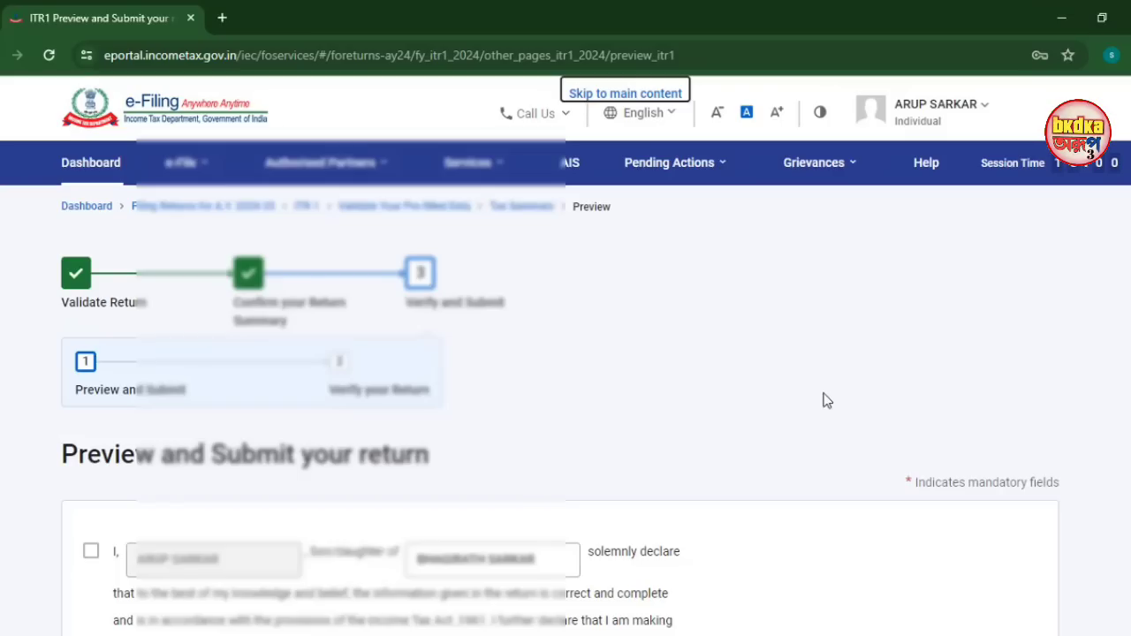
pyautogui.scroll(-3, 822, 401)
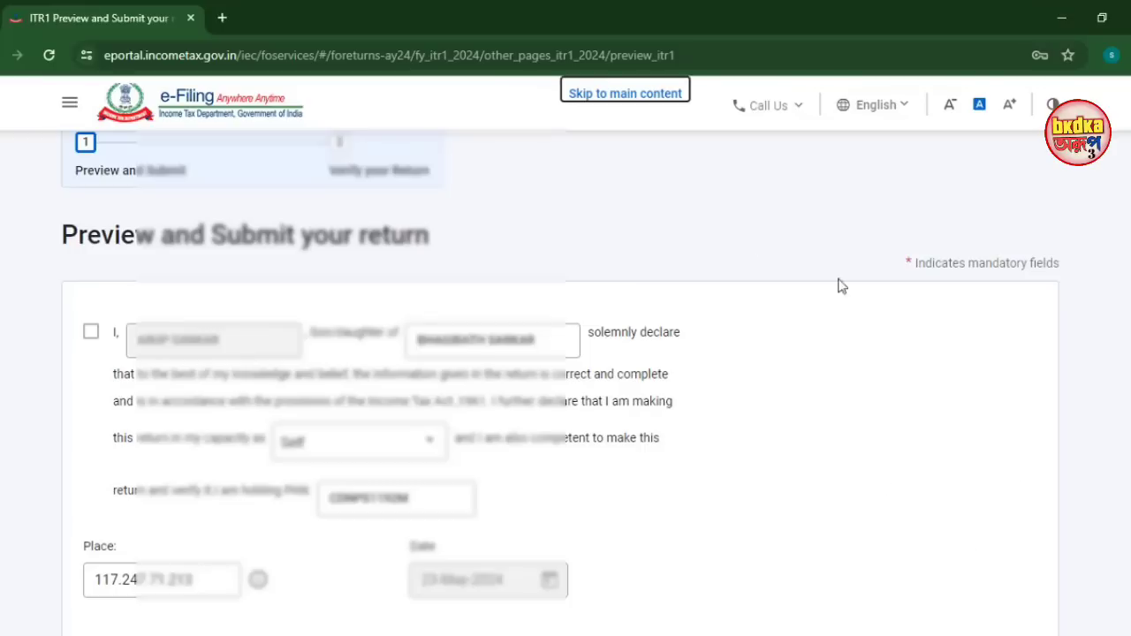
pyautogui.click(91, 336)
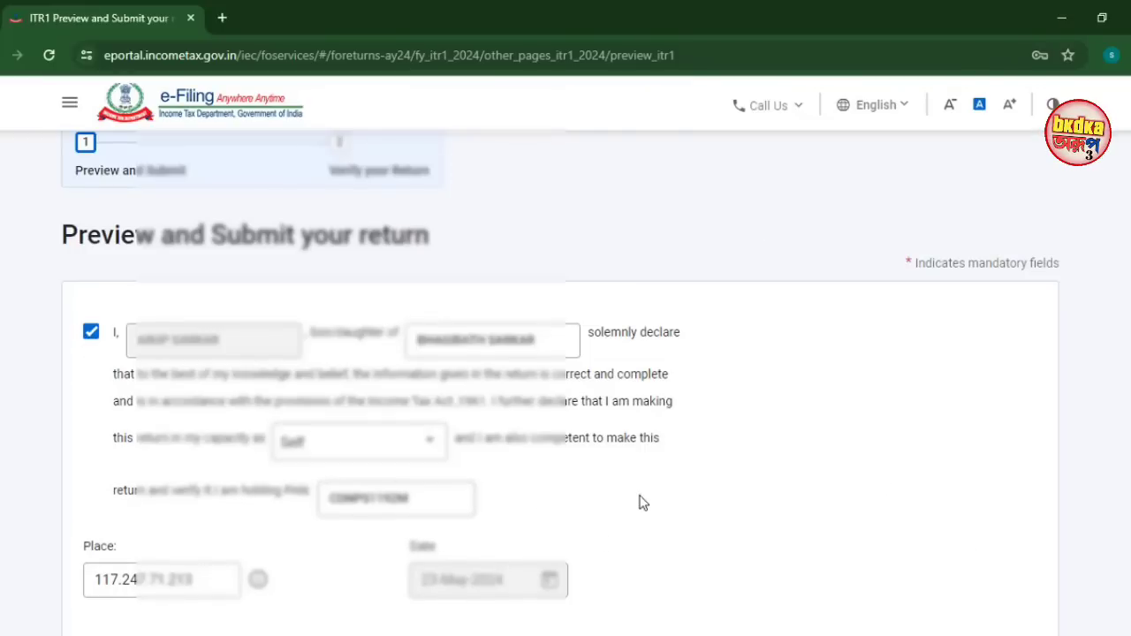
pyautogui.scroll(-4, 644, 503)
pyautogui.scroll(-2, 648, 504)
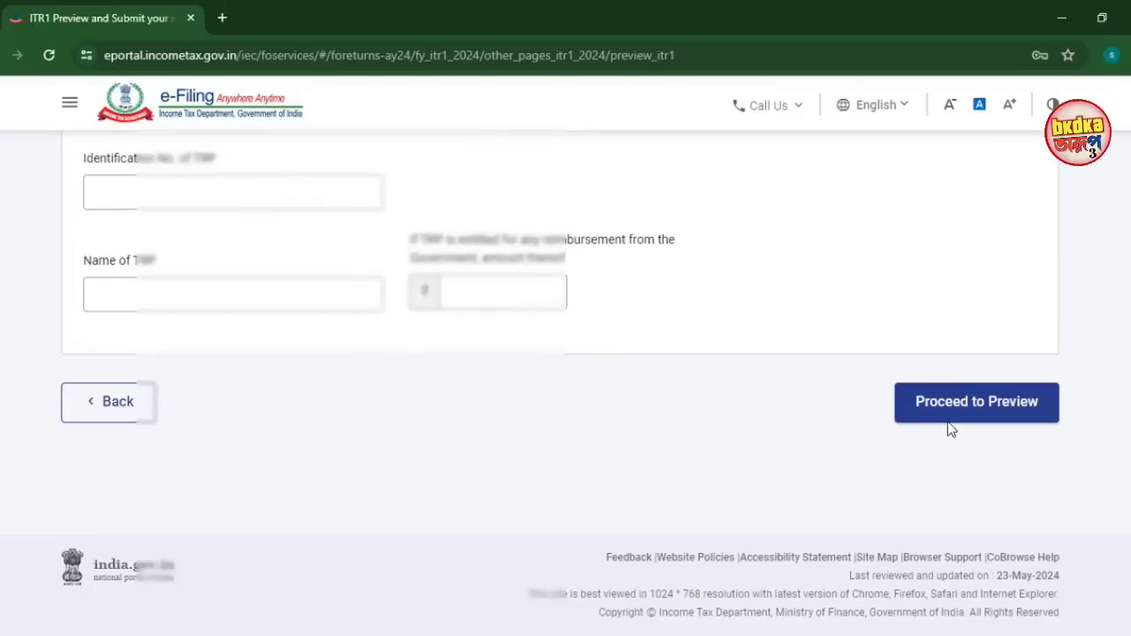
pyautogui.click(954, 417)
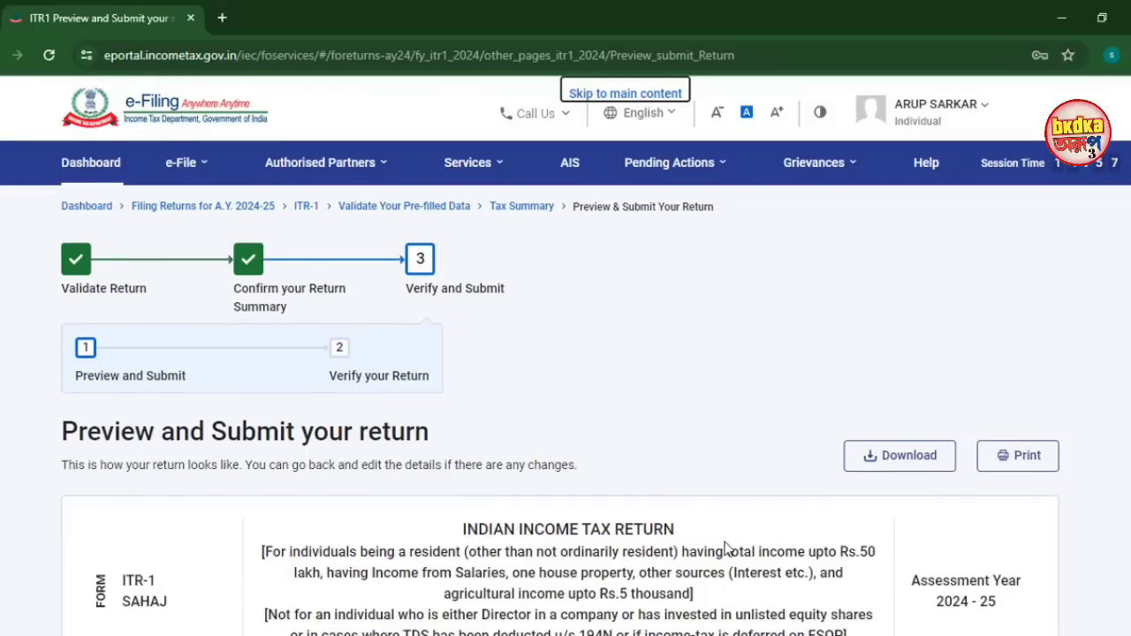
# Review the full ITR-1 preview for AY 2024-25 and run Proceed to Validation
pyautogui.scroll(-4, 724, 548)
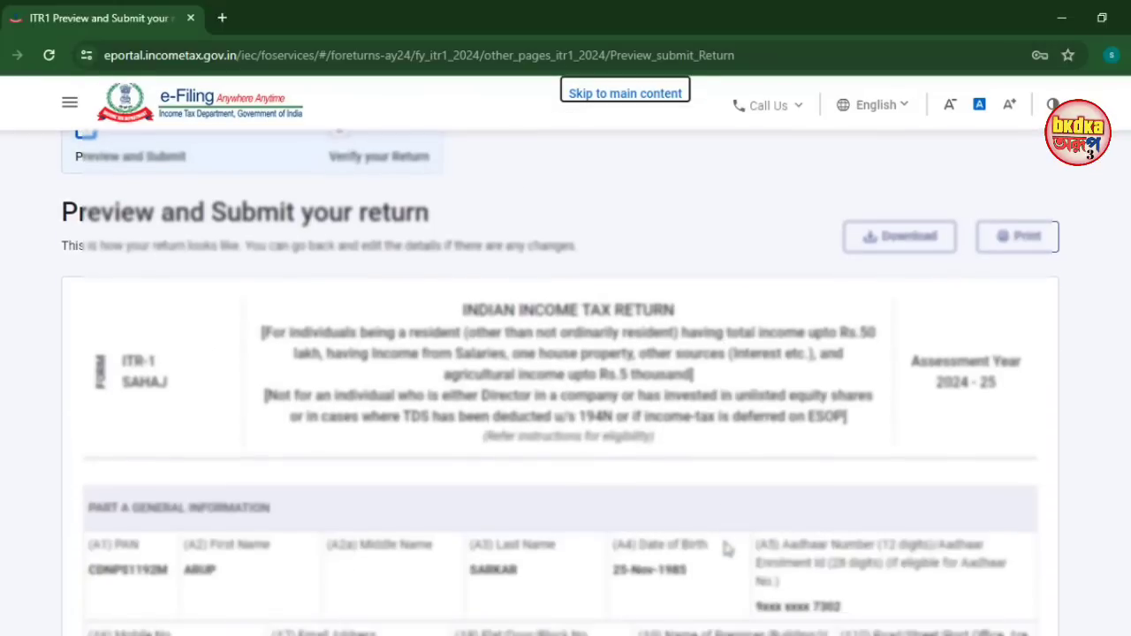
pyautogui.scroll(-9, 724, 547)
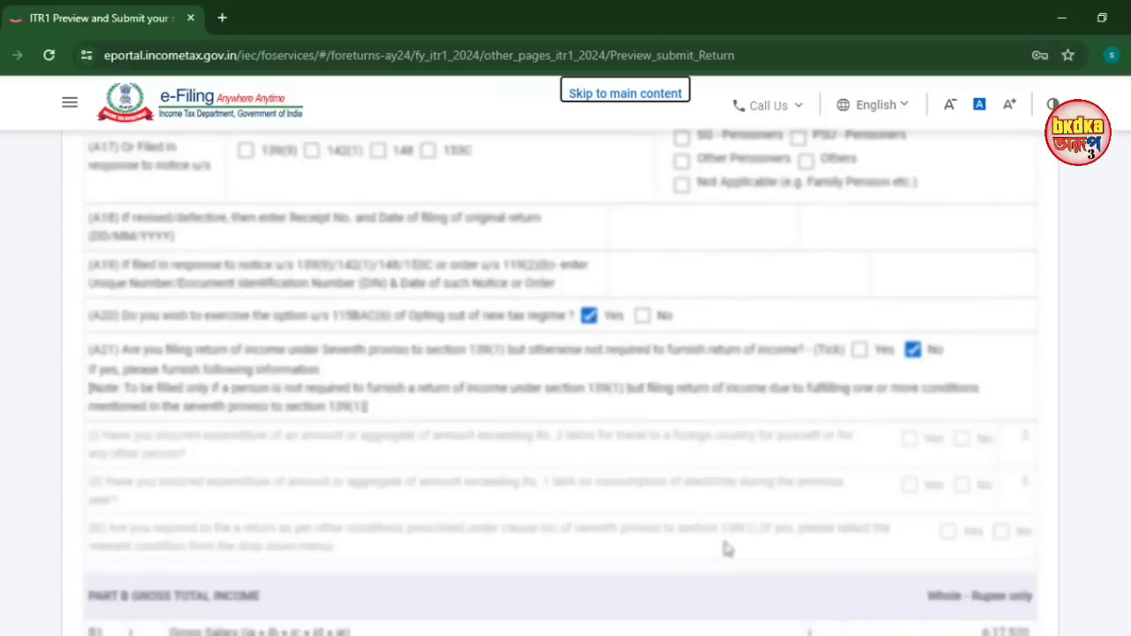
pyautogui.scroll(-3, 724, 540)
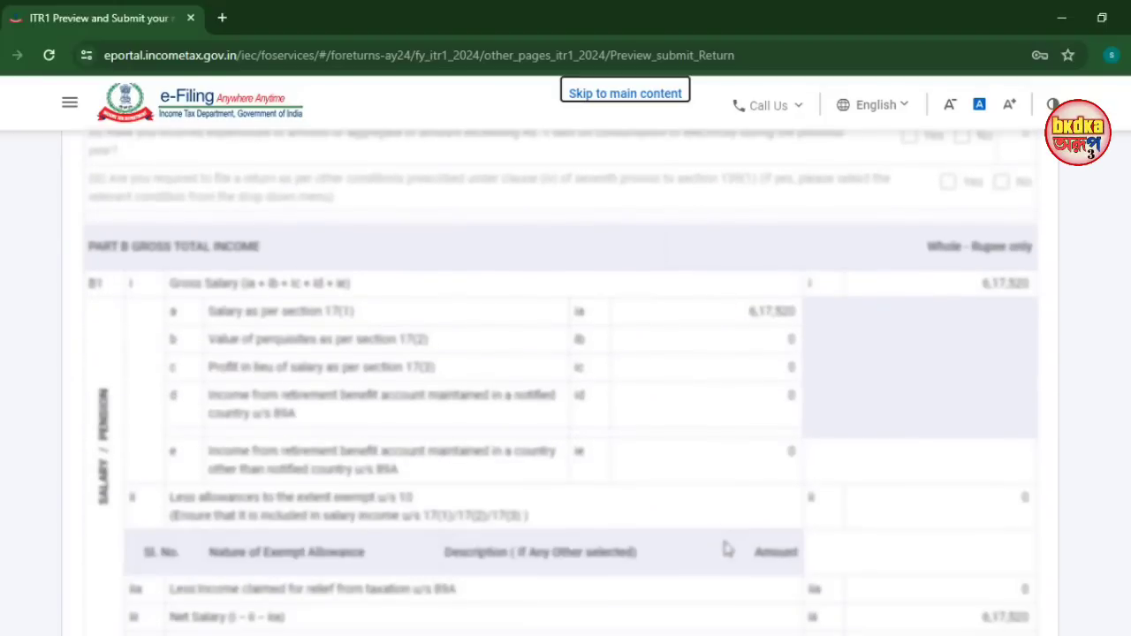
pyautogui.scroll(-4, 725, 546)
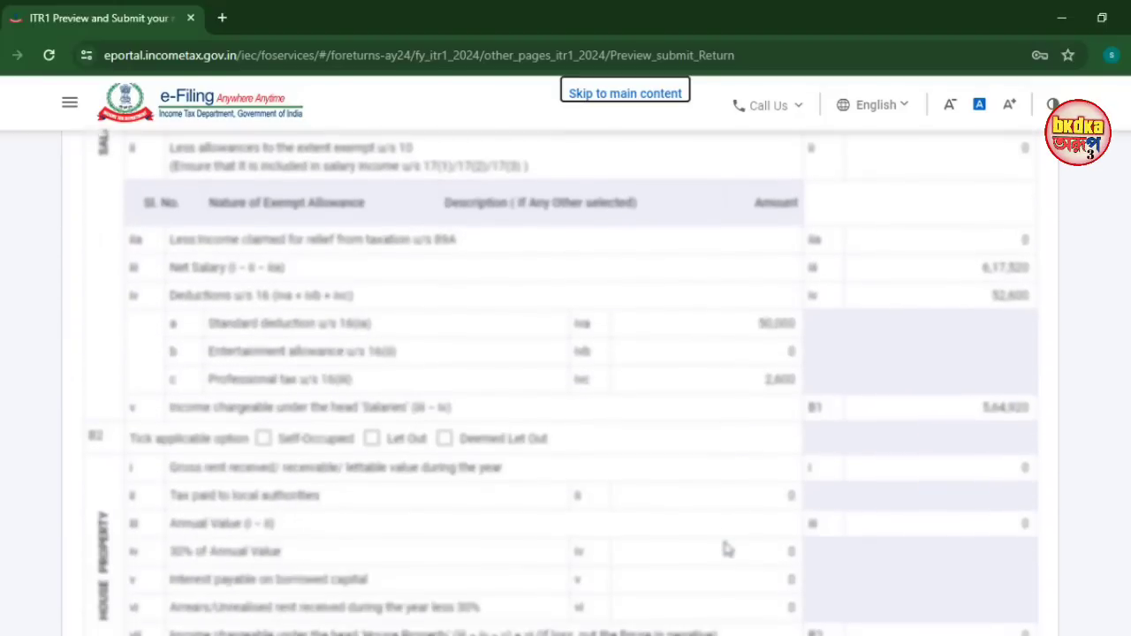
pyautogui.scroll(-8, 897, 450)
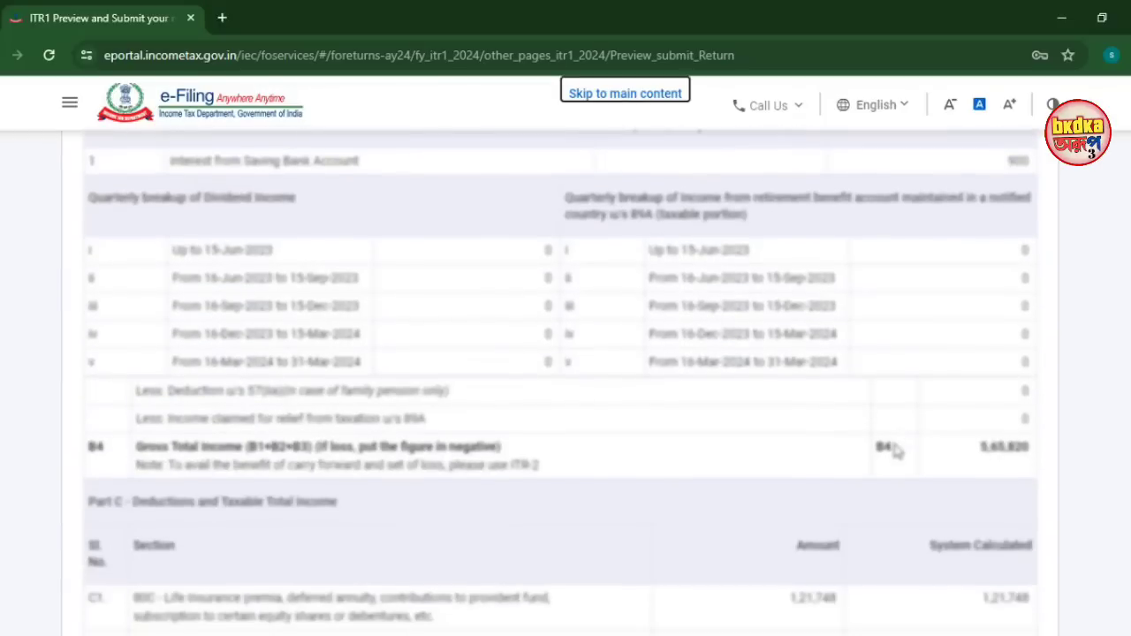
pyautogui.scroll(-4, 894, 450)
pyautogui.scroll(-7, 896, 451)
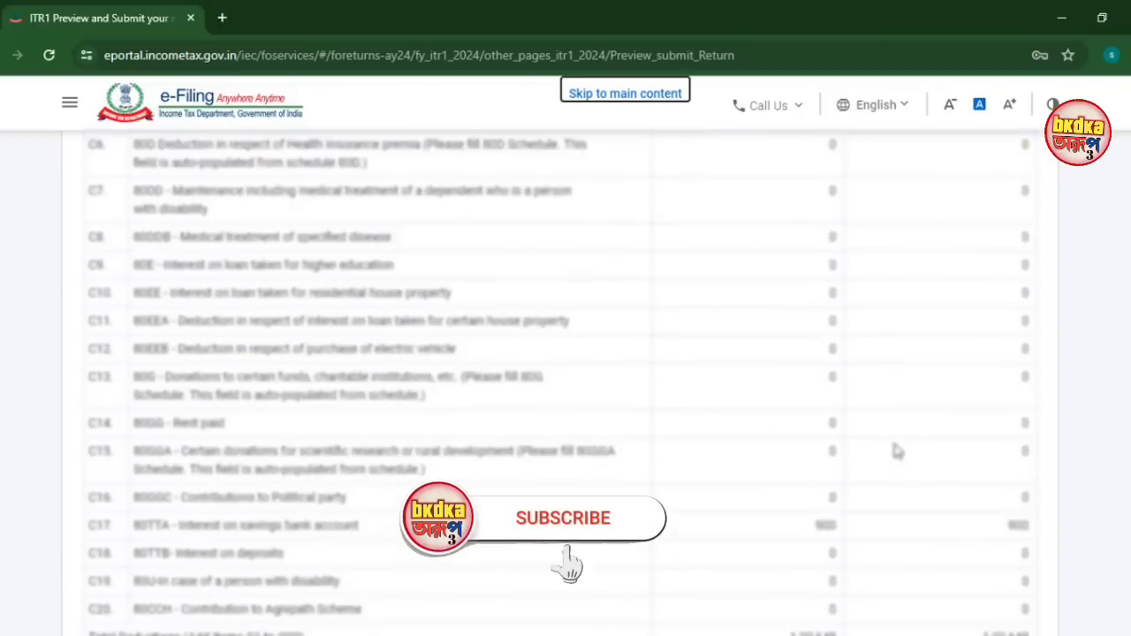
pyautogui.scroll(-10, 896, 451)
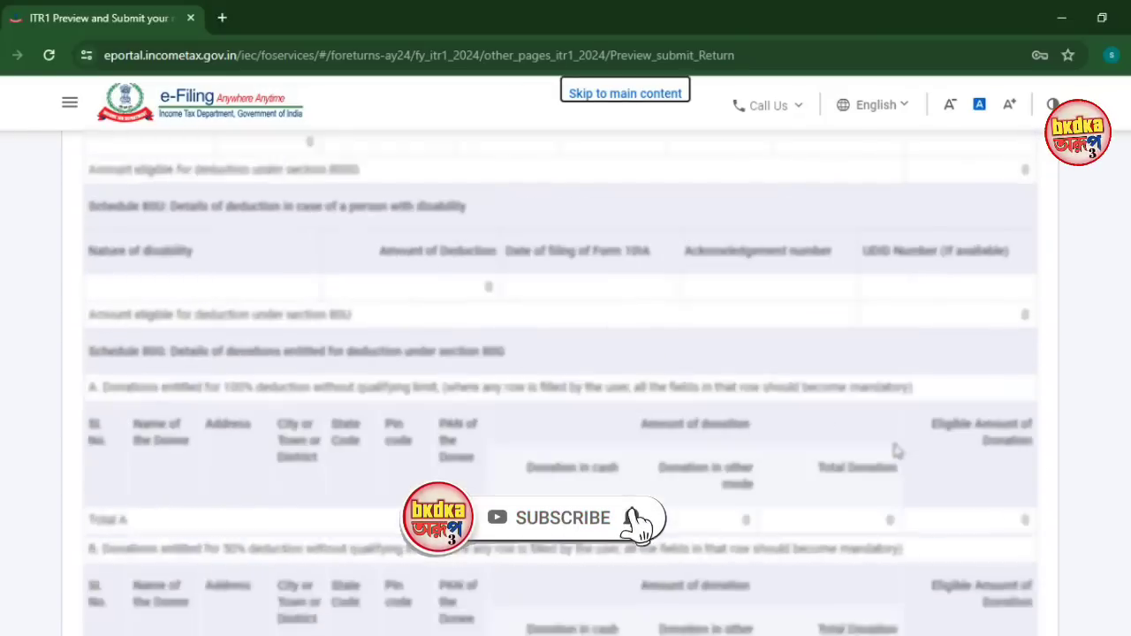
pyautogui.scroll(-10, 896, 450)
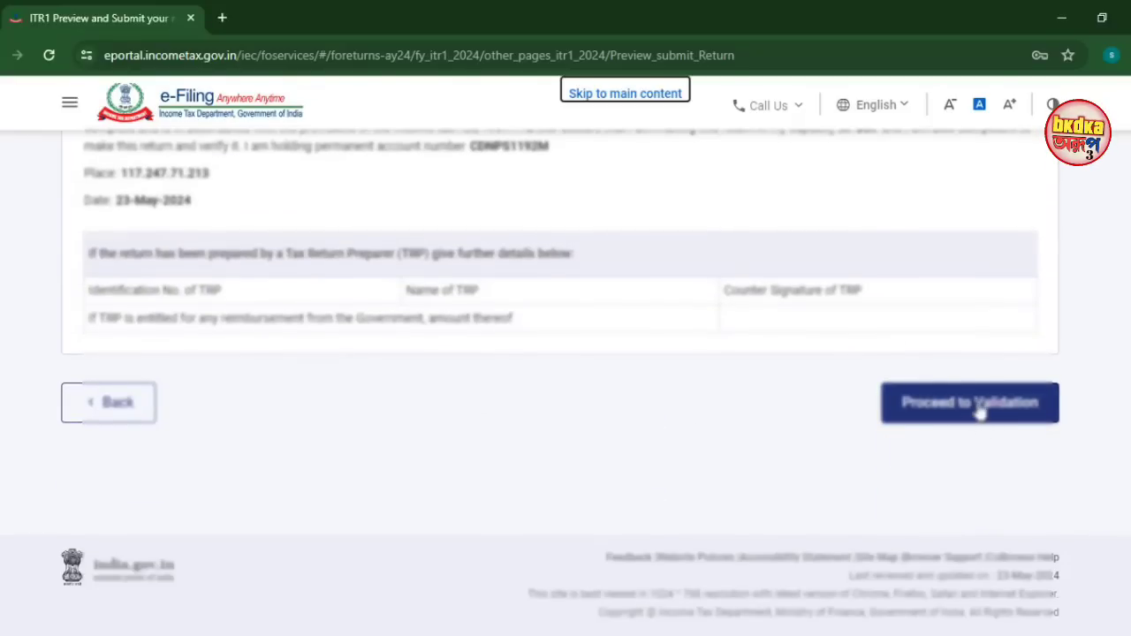
pyautogui.click(977, 406)
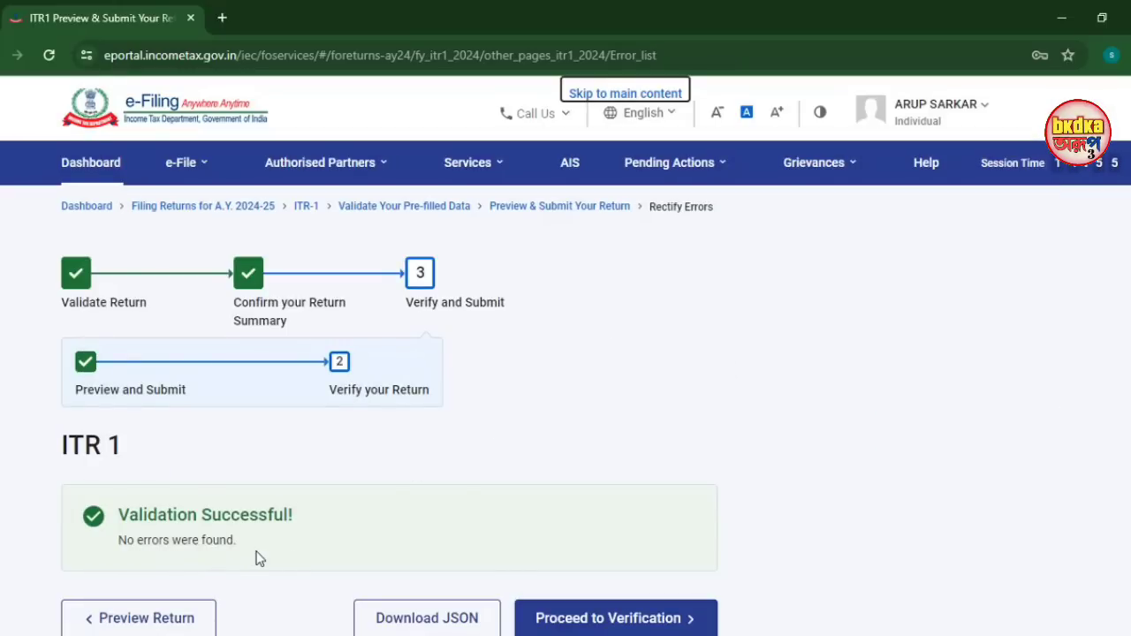
# Move to verification, choose e-Verify Now and continue to the verification method choices
pyautogui.click(637, 624)
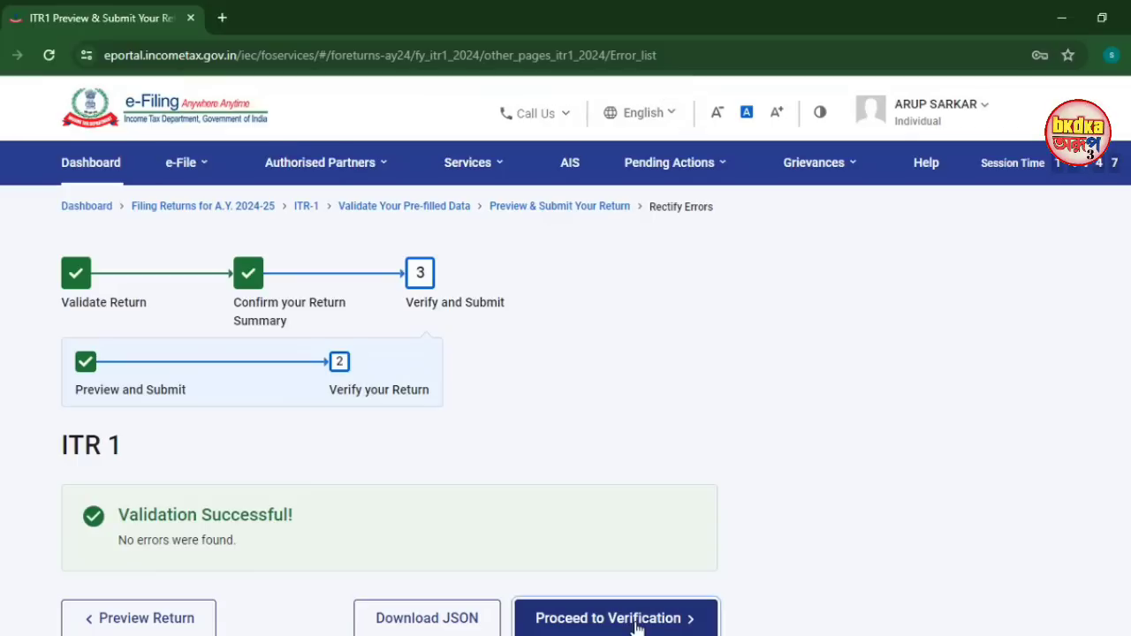
pyautogui.scroll(-3, 525, 484)
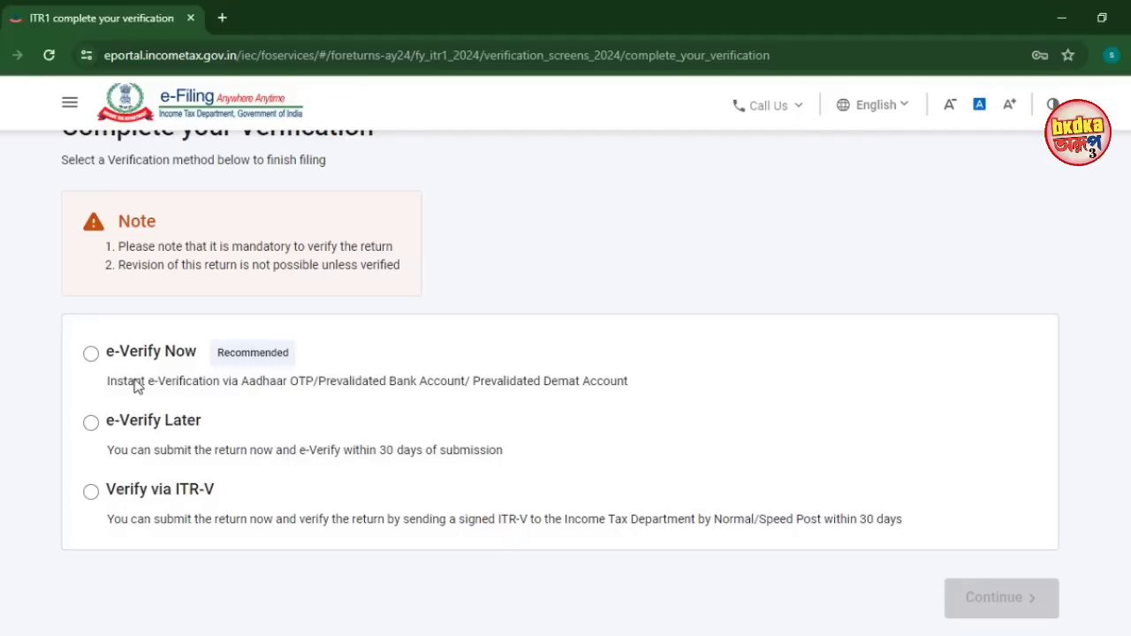
pyautogui.click(91, 355)
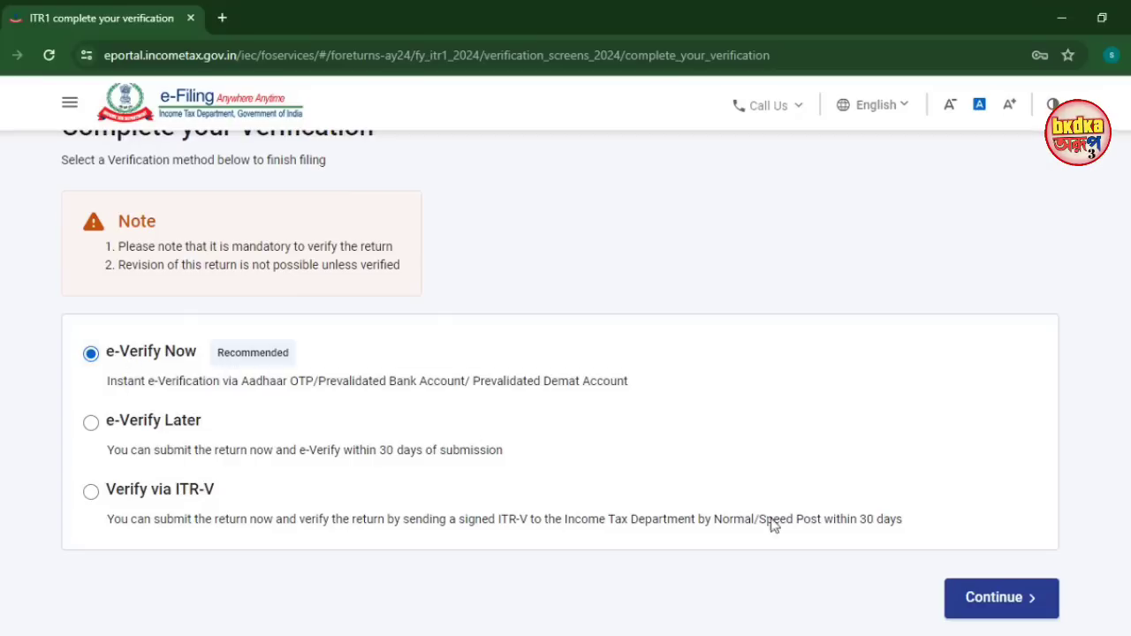
pyautogui.click(980, 599)
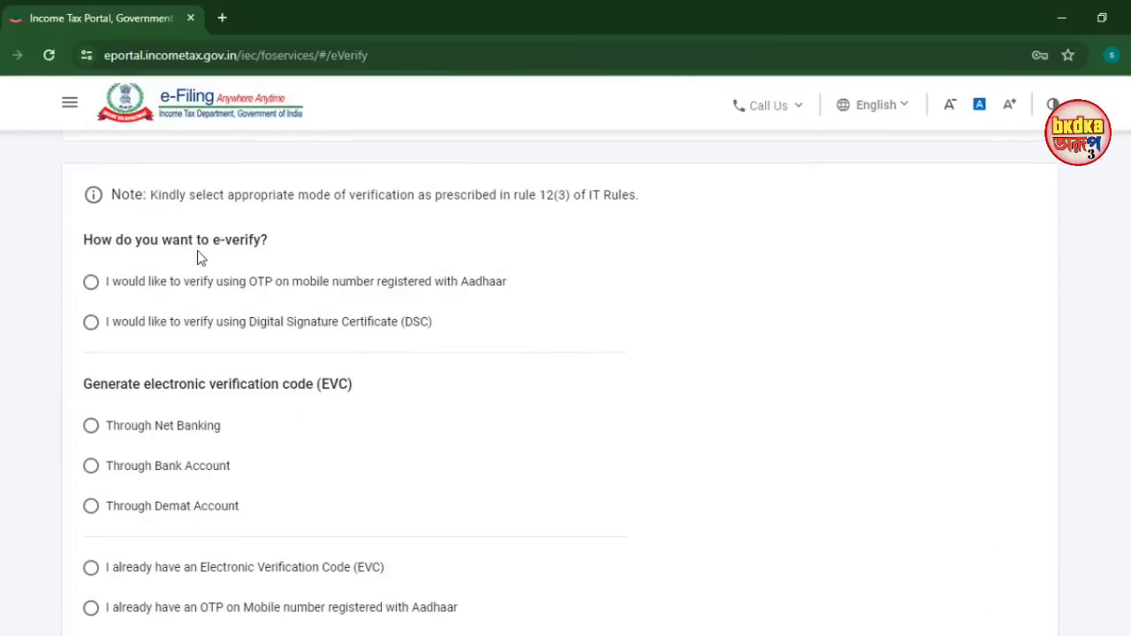
# Select OTP on the Aadhaar-linked mobile as the e-verification method
pyautogui.click(91, 282)
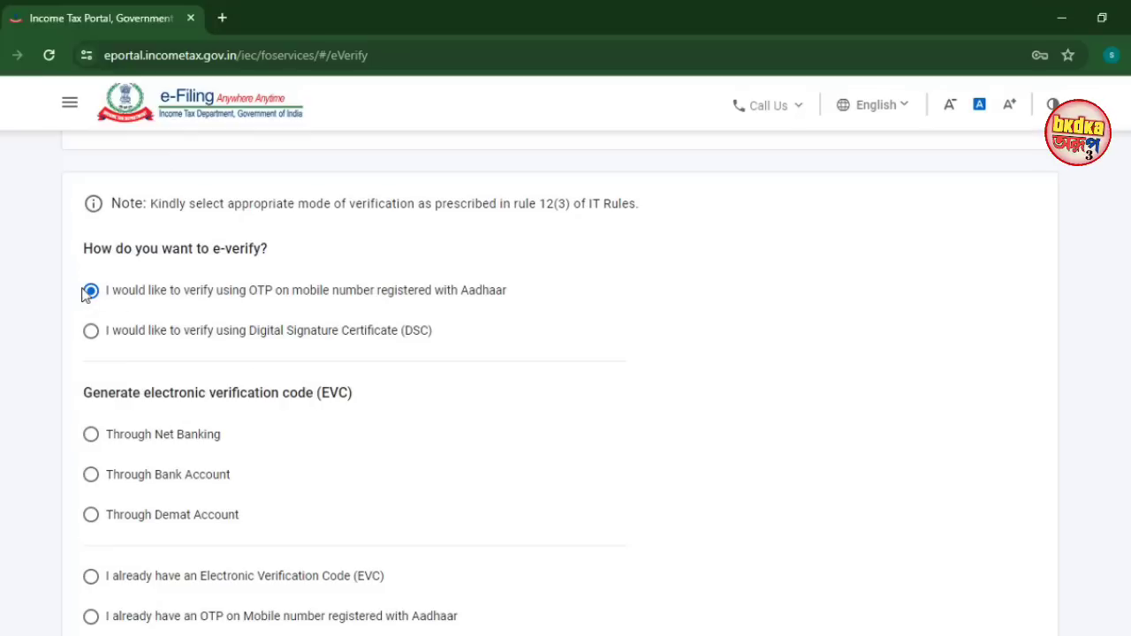
pyautogui.scroll(-3, 818, 451)
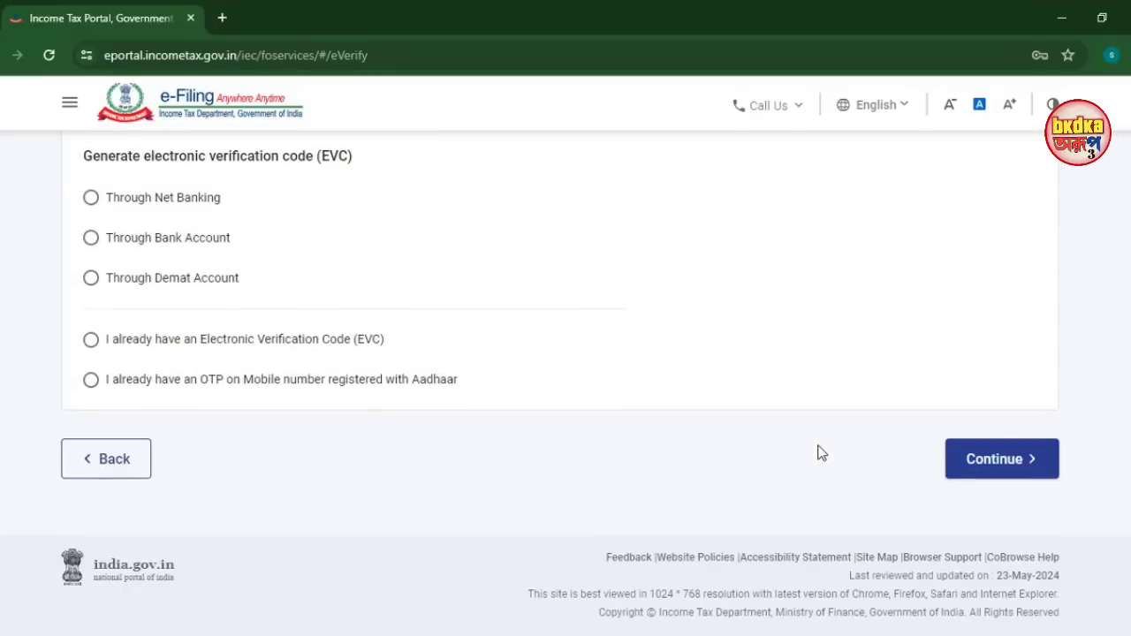
pyautogui.click(1008, 469)
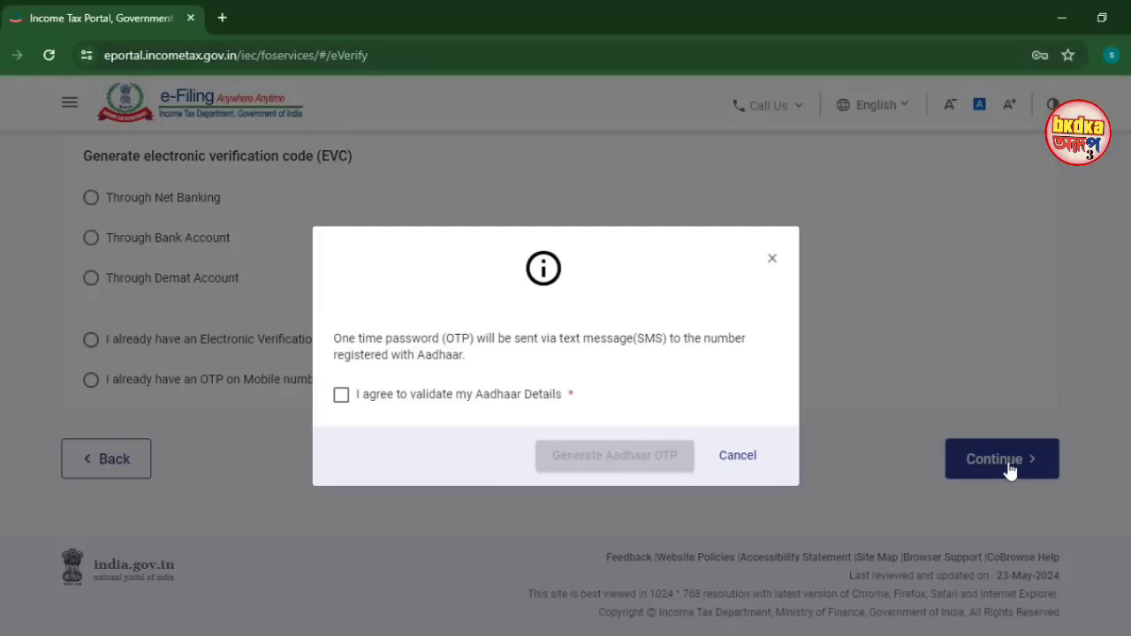
# Consent to Aadhaar validation, generate the OTP (resending it once), and validate the entered code
pyautogui.click(342, 397)
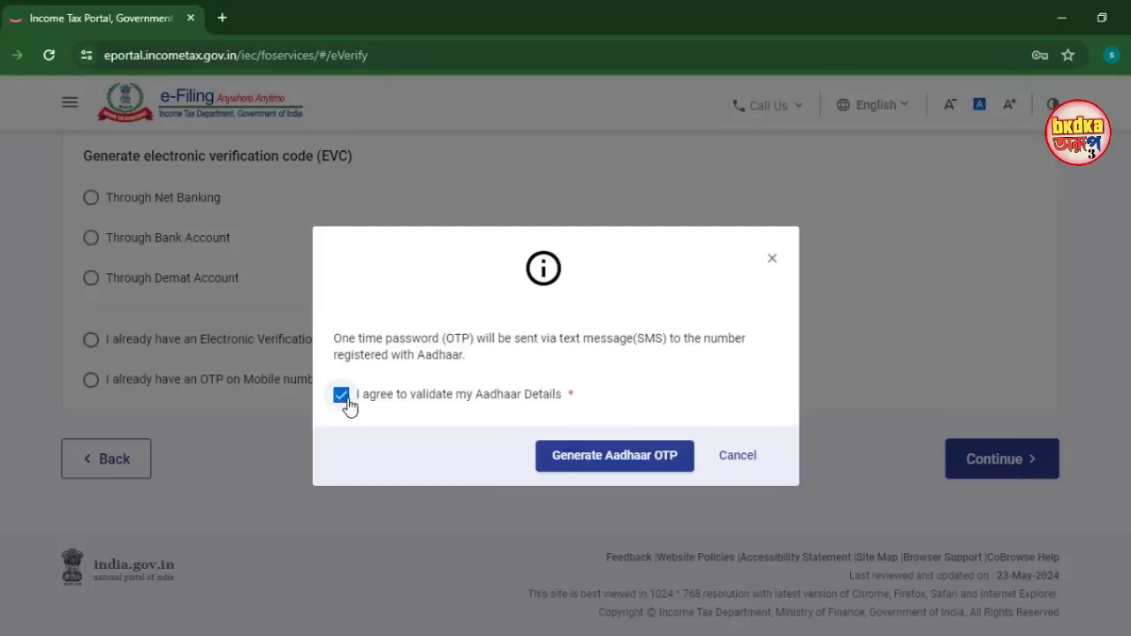
pyautogui.click(592, 460)
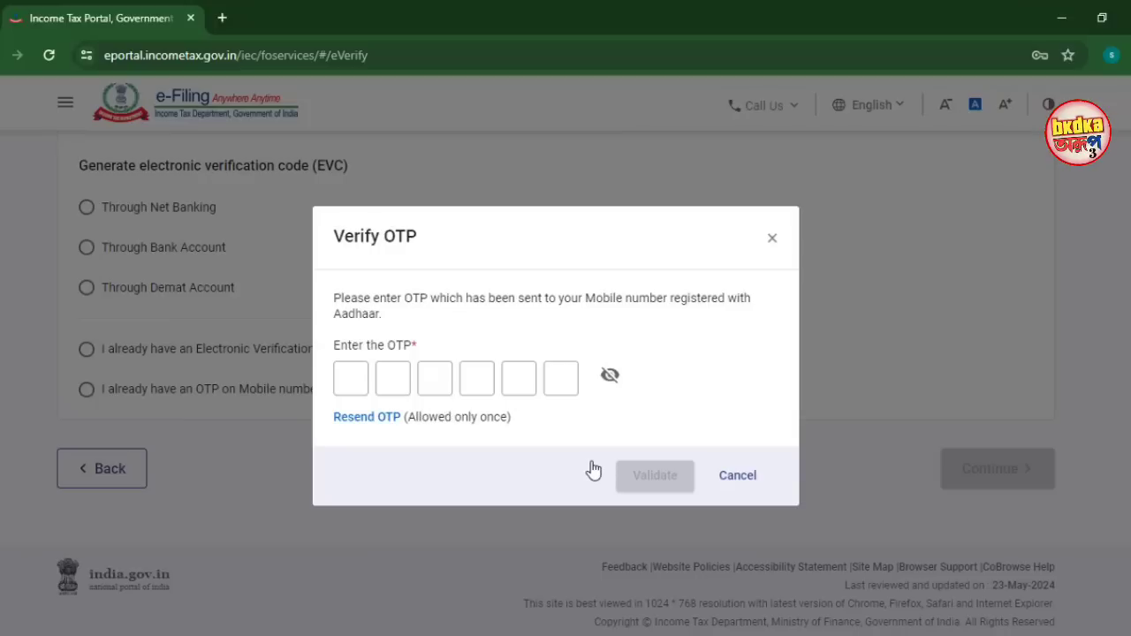
pyautogui.click(364, 417)
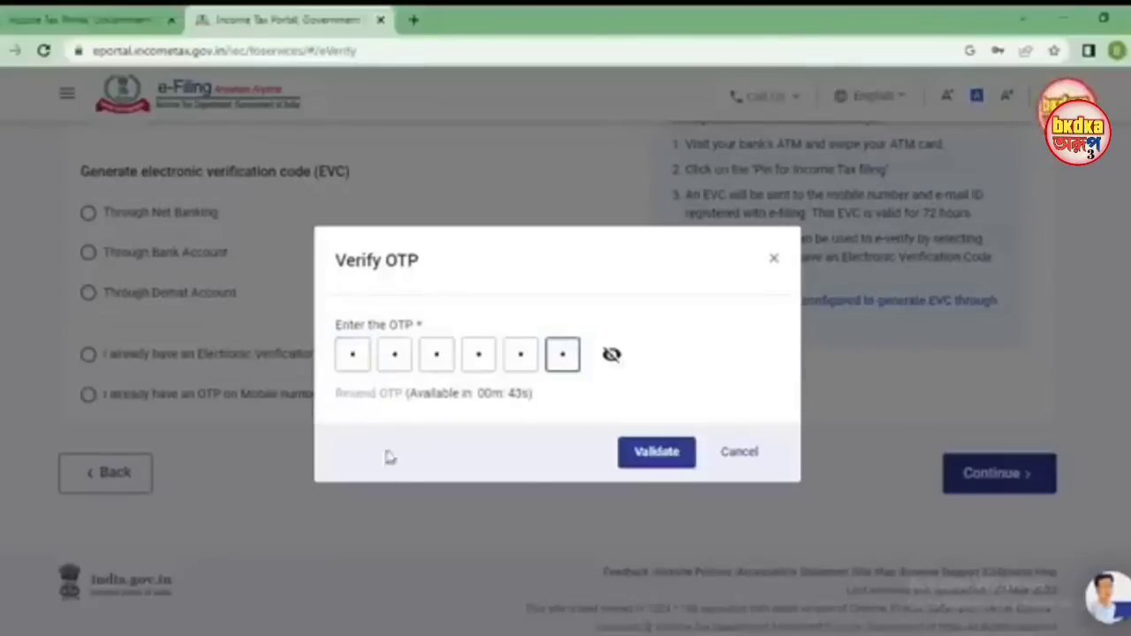
pyautogui.click(674, 462)
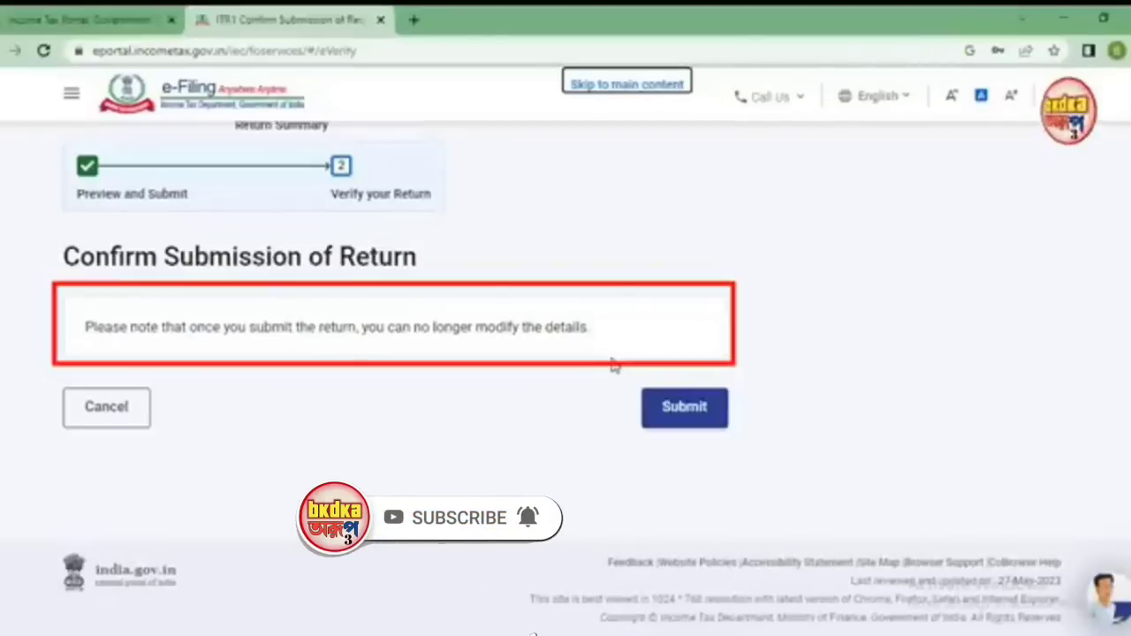
# Submit the return for final filing and download the acknowledgement receipt PDF
pyautogui.click(695, 416)
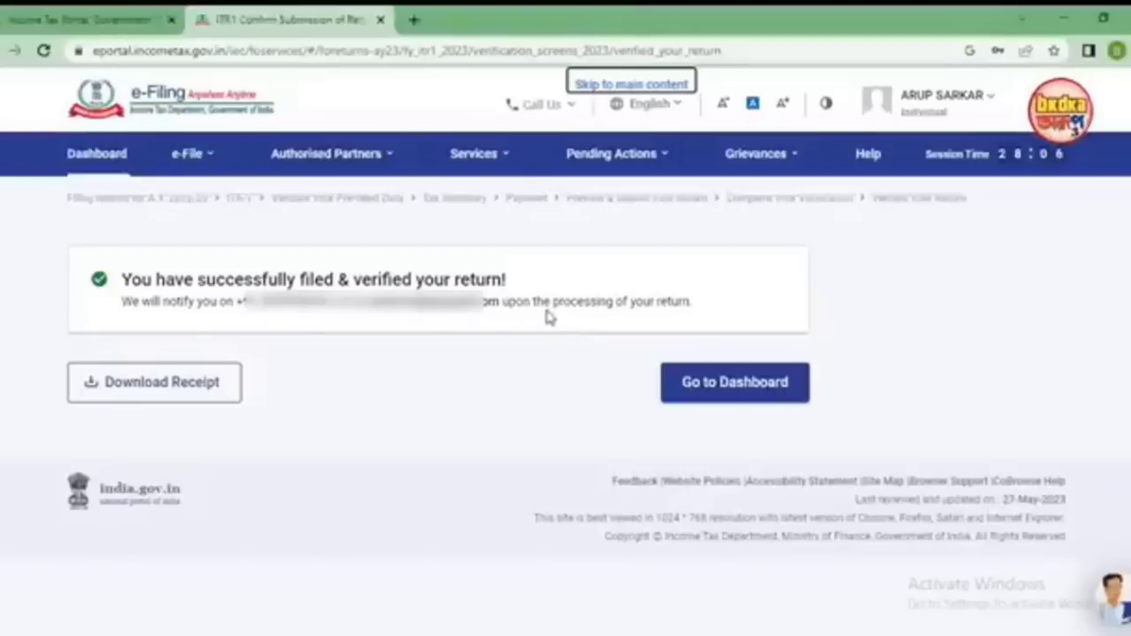
pyautogui.click(183, 395)
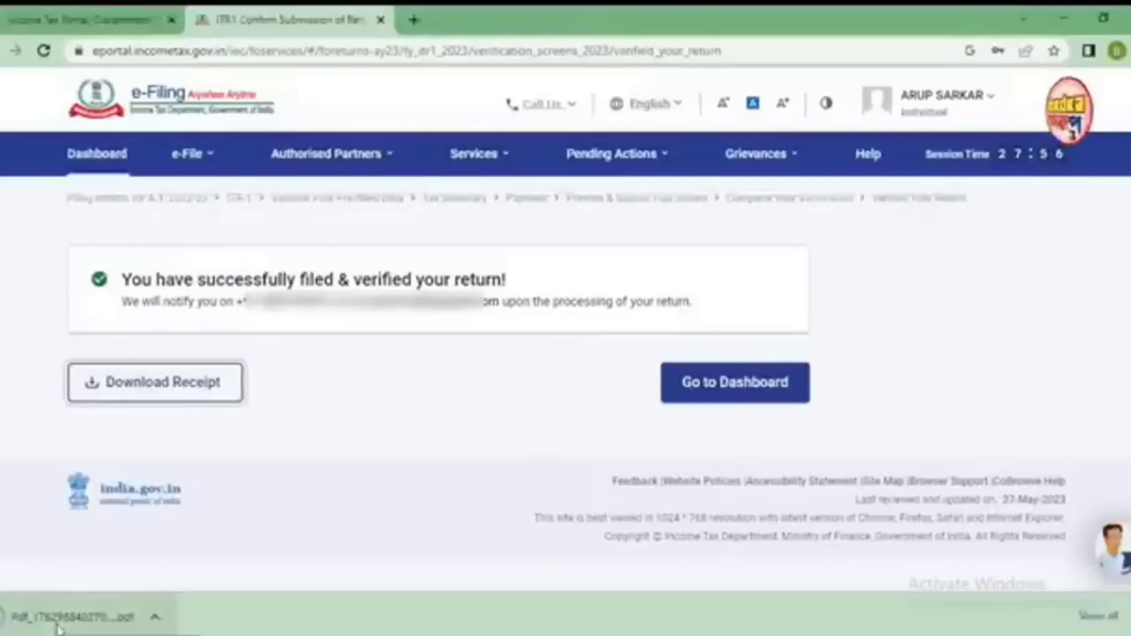
# View the downloaded acknowledgement PDF, close it, and return to the dashboard
pyautogui.click(58, 623)
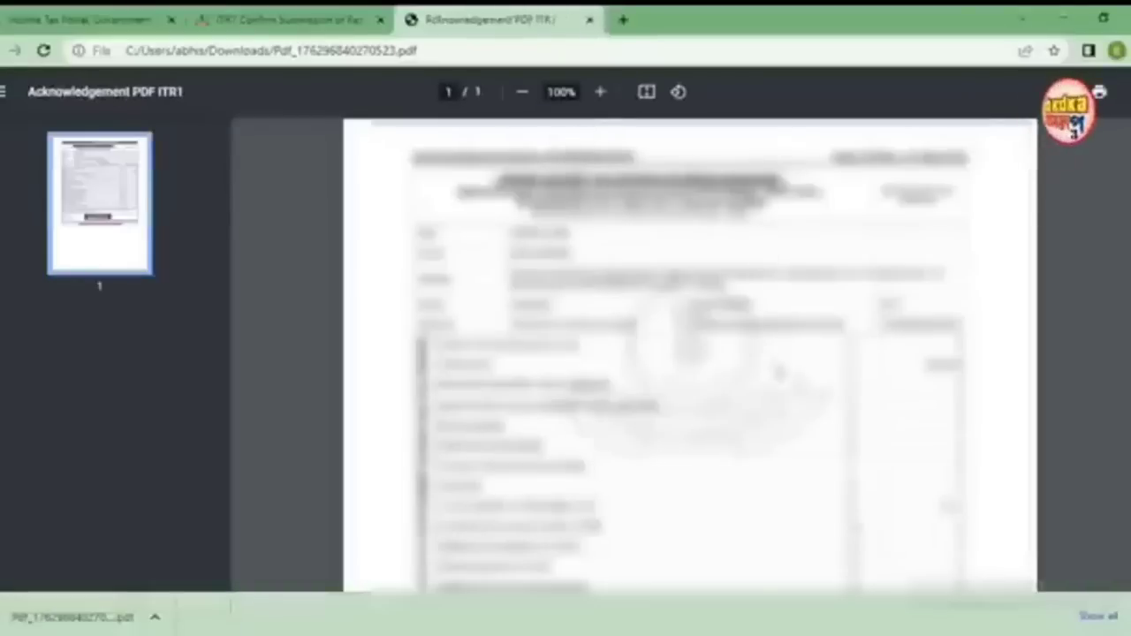
pyautogui.scroll(-6, 774, 360)
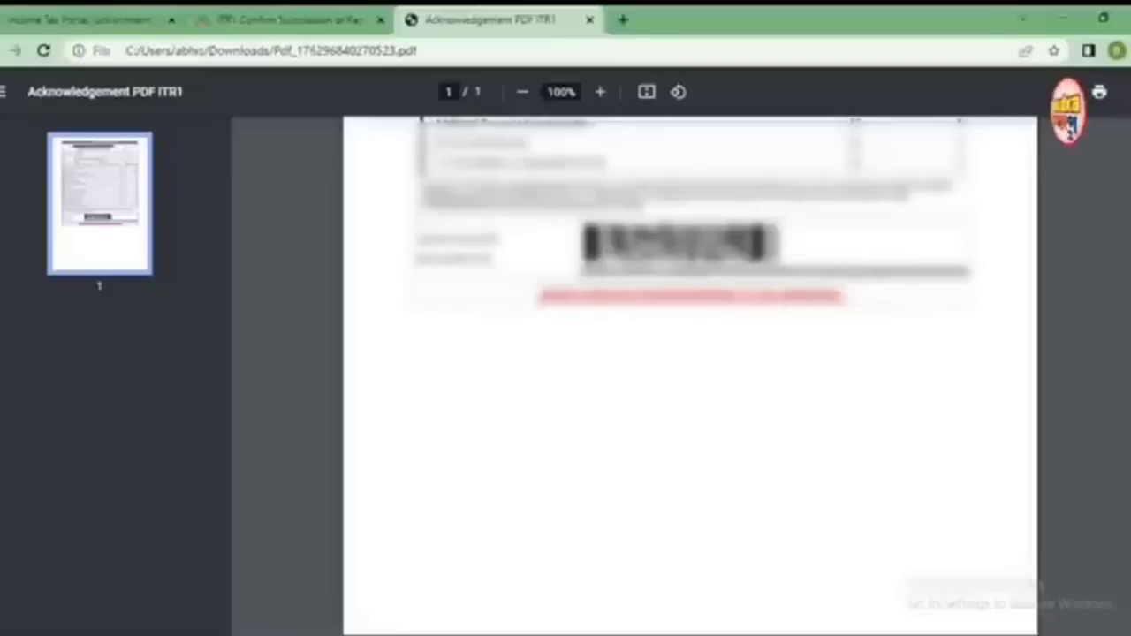
pyautogui.click(589, 20)
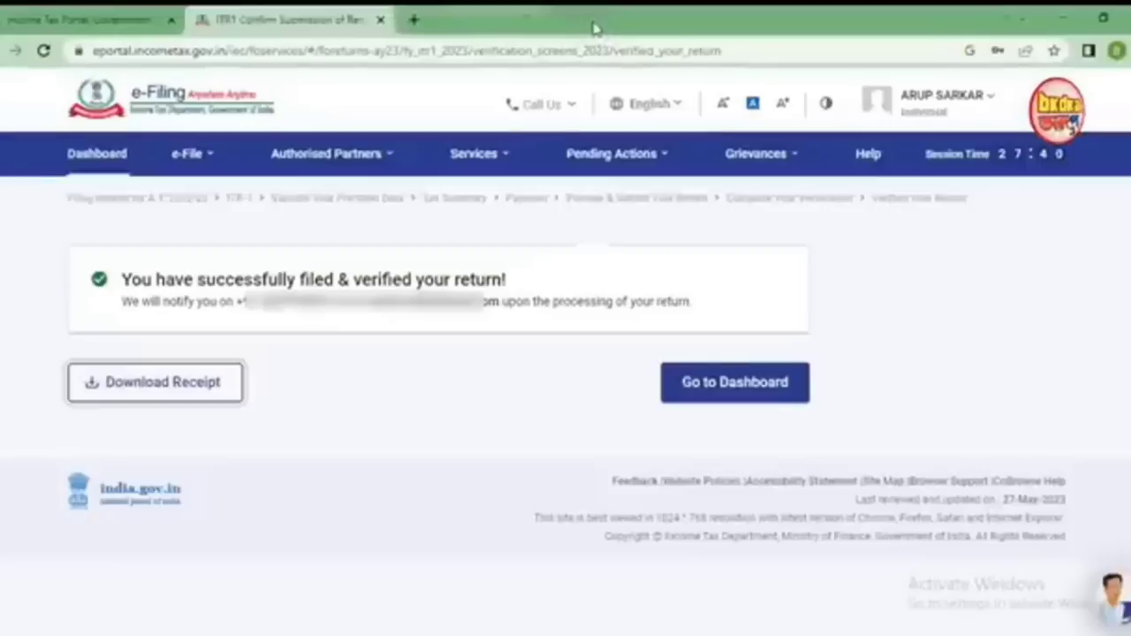
pyautogui.click(712, 393)
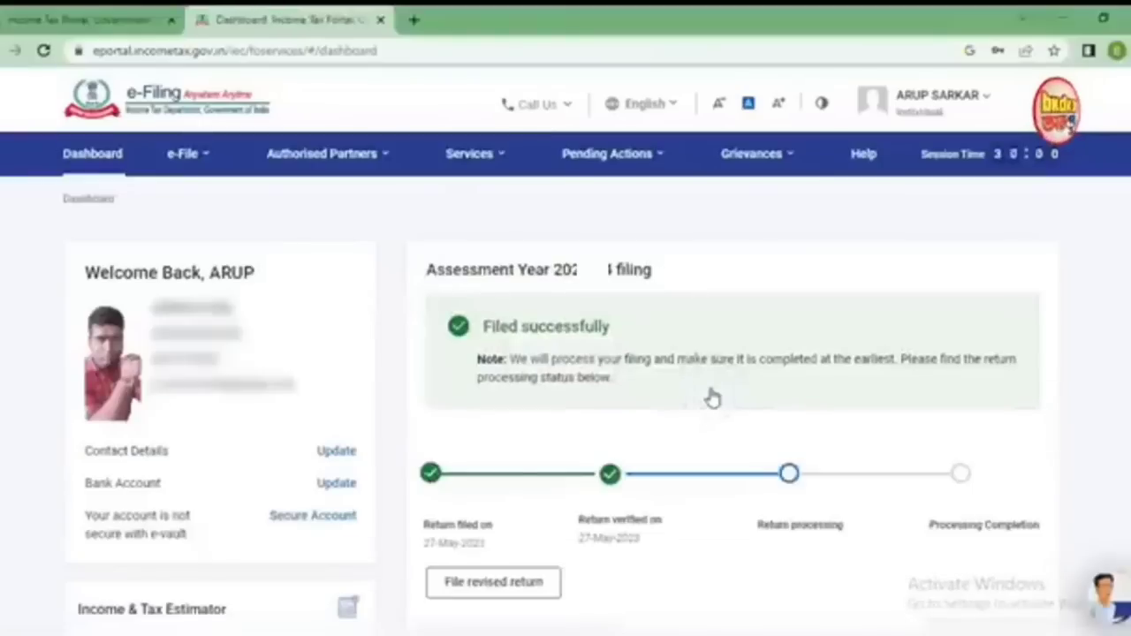